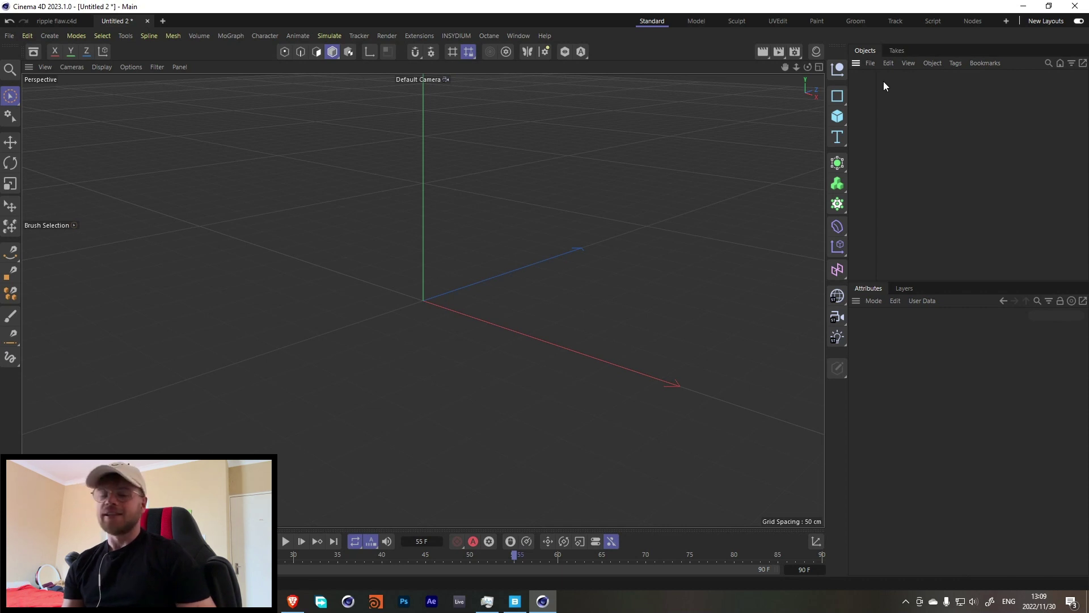
Create a plane and stretch it to about 997 cm wide and 561 cm high
{"action": "left_click", "coordinate": [837, 116]}
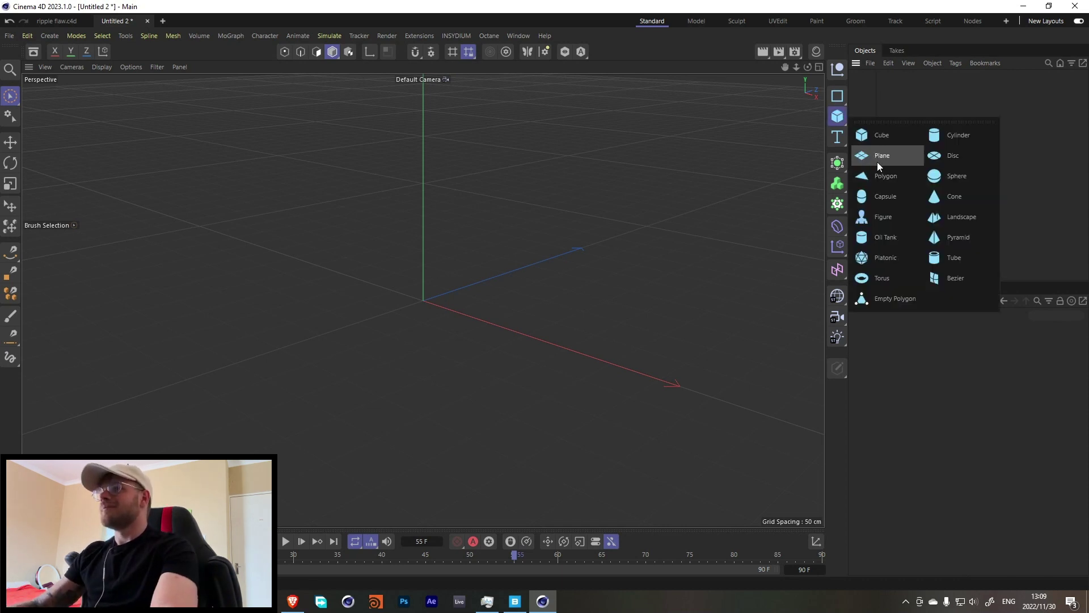
{"action": "left_click", "coordinate": [877, 159]}
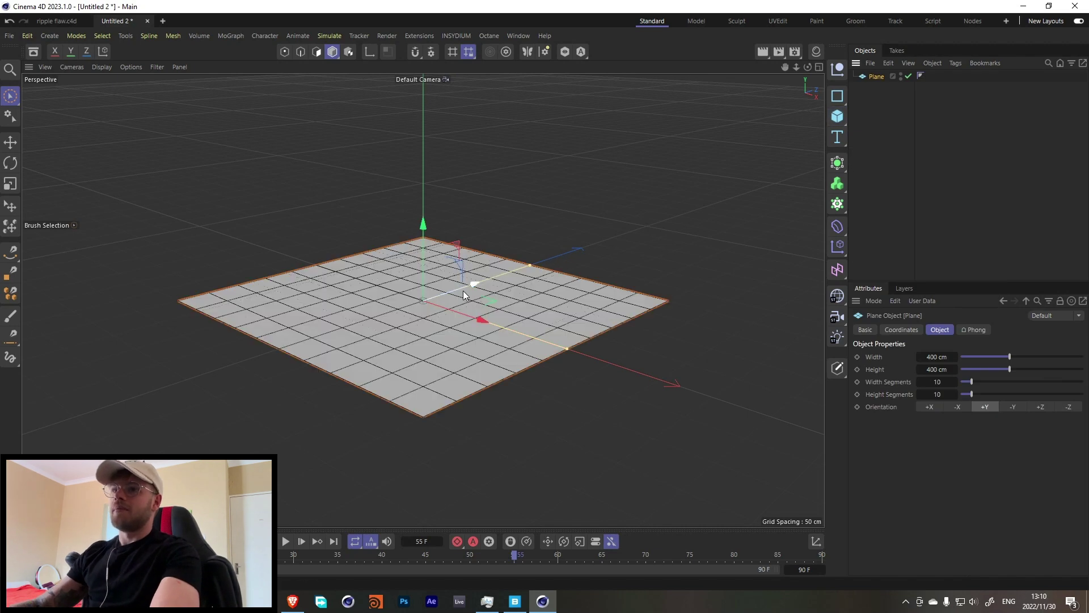
{"action": "left_click_drag", "start_coordinate": [566, 350], "coordinate": [811, 430]}
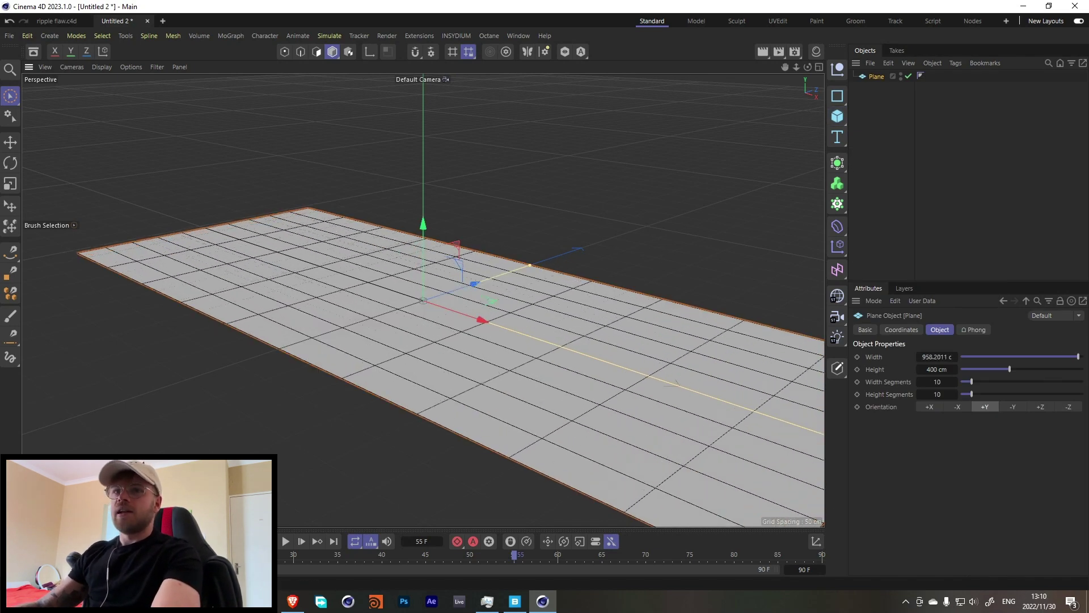
{"action": "left_click_drag", "start_coordinate": [530, 265], "coordinate": [590, 251]}
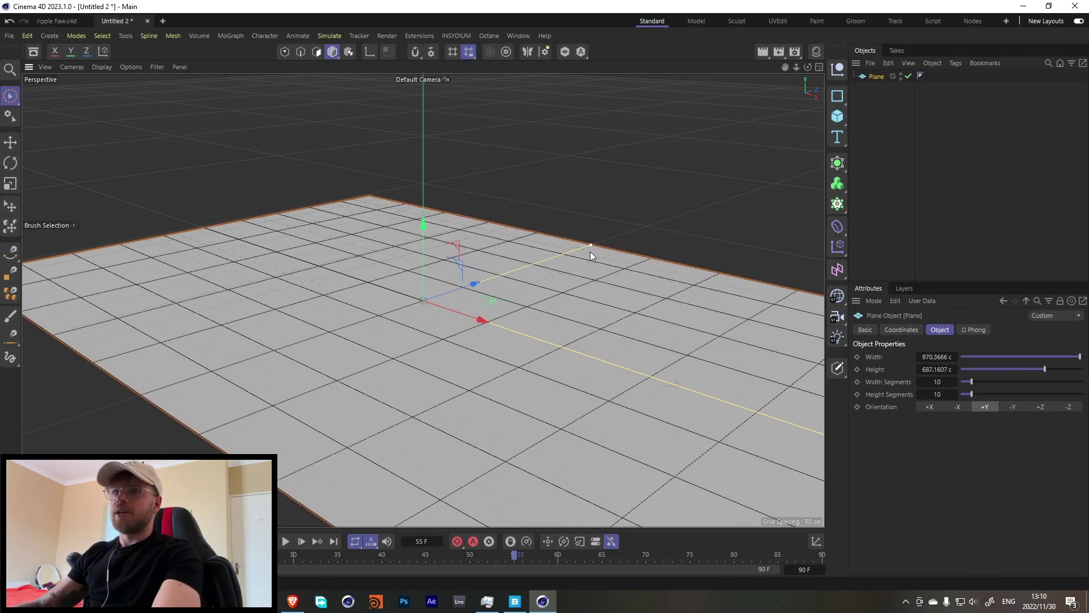
{"action": "left_click_drag", "start_coordinate": [449, 282], "coordinate": [514, 356], "text": "alt"}
{"action": "right_click_drag", "start_coordinate": [514, 356], "coordinate": [439, 324], "text": "alt"}
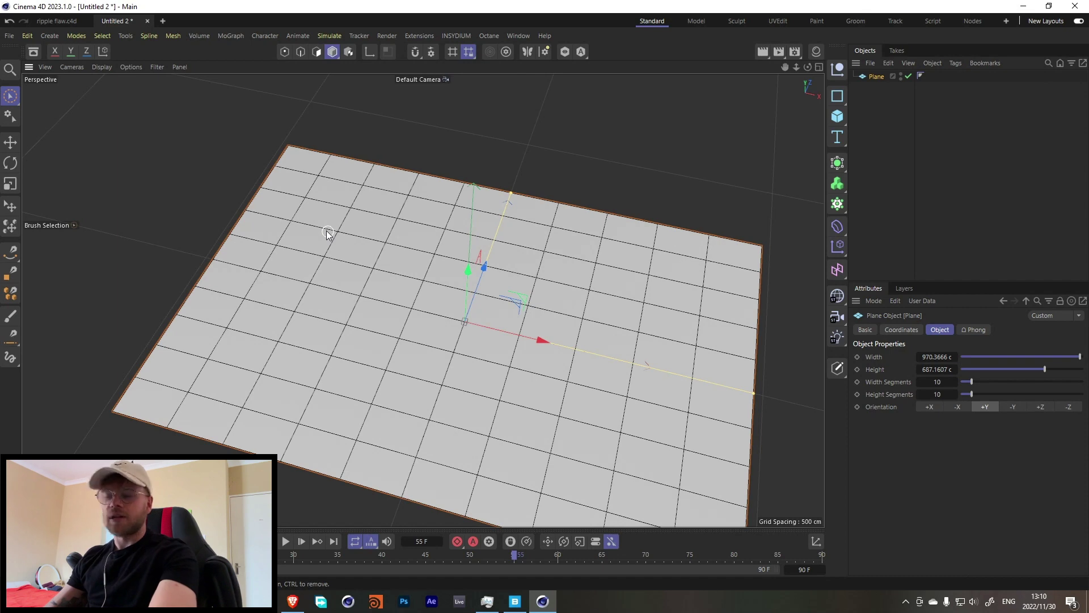
{"action": "left_click_drag", "start_coordinate": [439, 291], "coordinate": [608, 229], "text": "alt"}
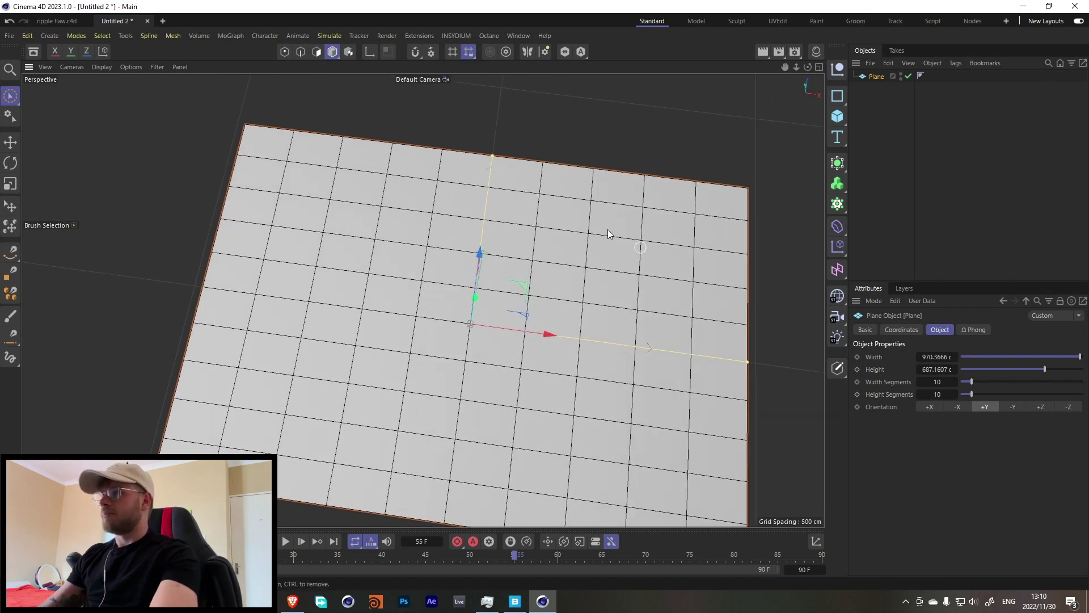
{"action": "left_click_drag", "start_coordinate": [489, 158], "coordinate": [488, 185]}
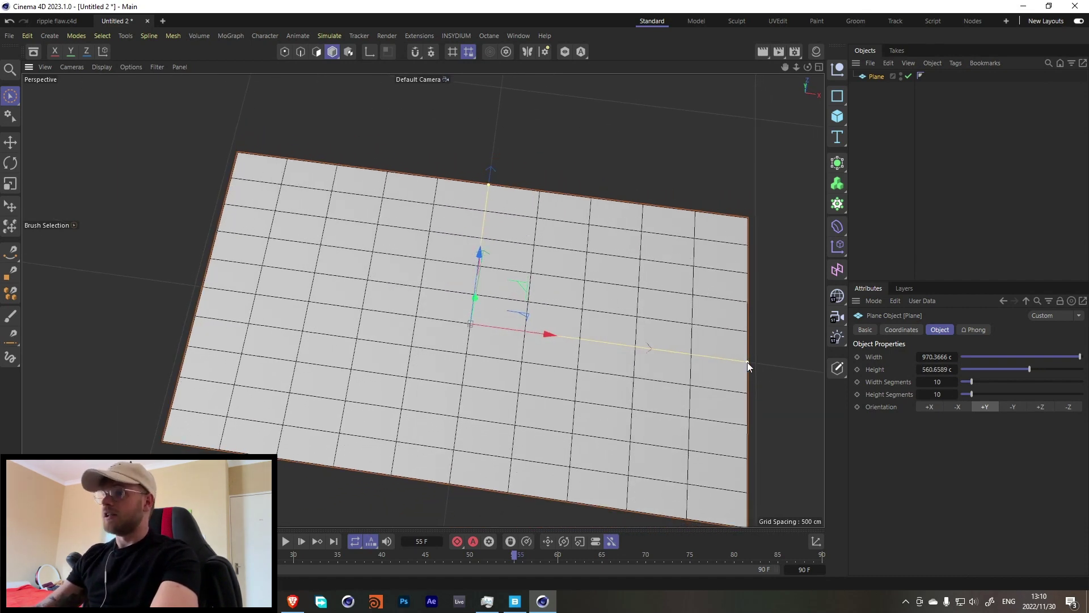
{"action": "left_click_drag", "start_coordinate": [748, 363], "coordinate": [755, 363]}
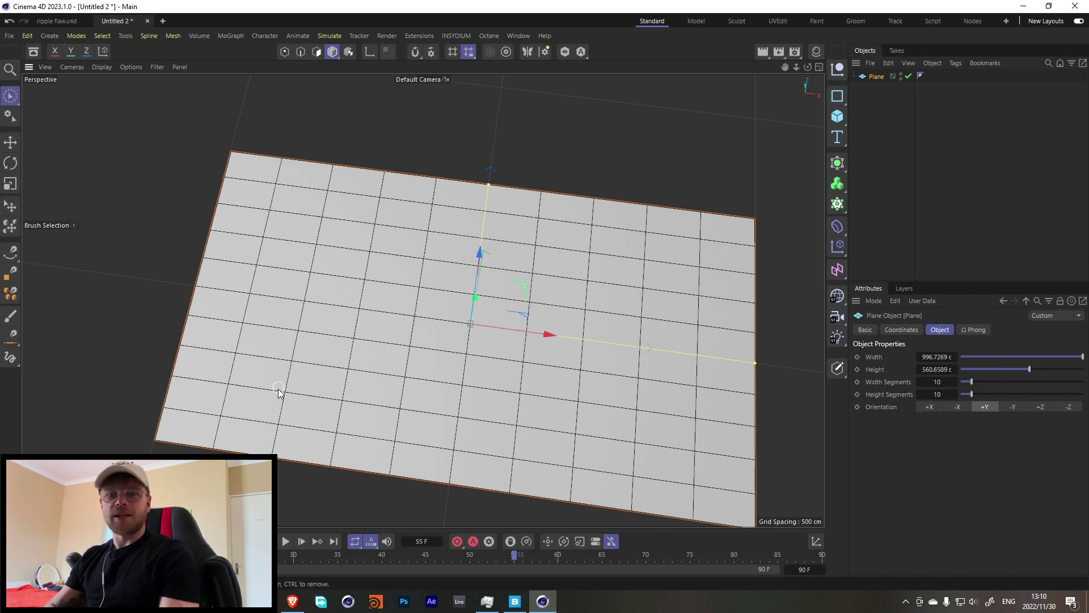
Set the plane's subdivision to 150 width segments and 75 height segments
{"action": "left_click_drag", "start_coordinate": [972, 382], "coordinate": [1085, 387]}
{"action": "left_click", "coordinate": [939, 382]}
{"action": "left_click_drag", "start_coordinate": [972, 394], "coordinate": [1031, 406]}
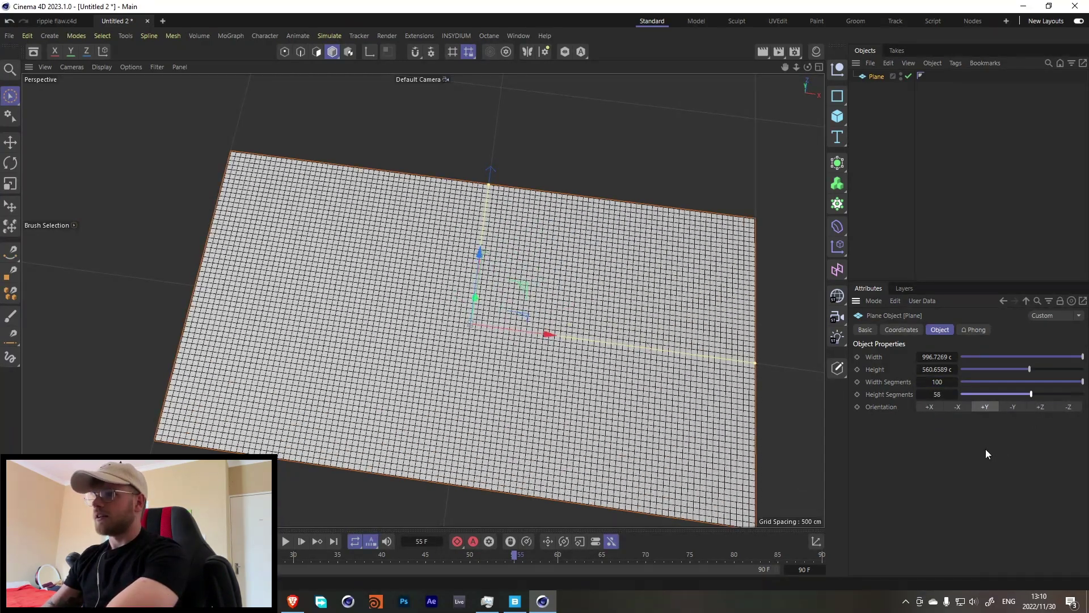
{"action": "left_click", "coordinate": [943, 384]}
{"action": "type", "text": "150"}
{"action": "key", "text": "Tab"}
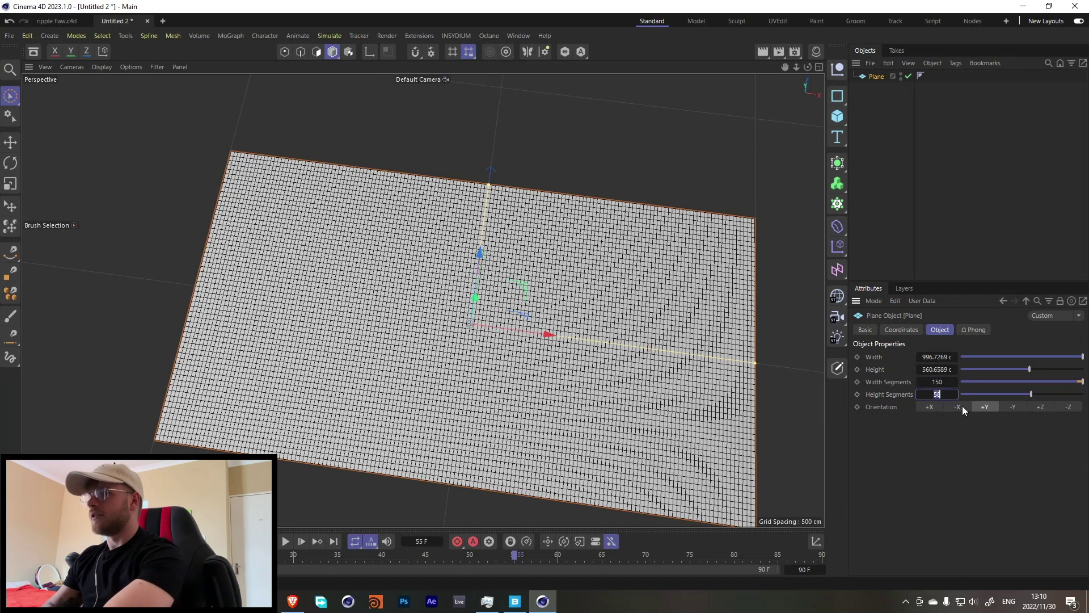
{"action": "type", "text": "75"}
{"action": "key", "text": "Return"}
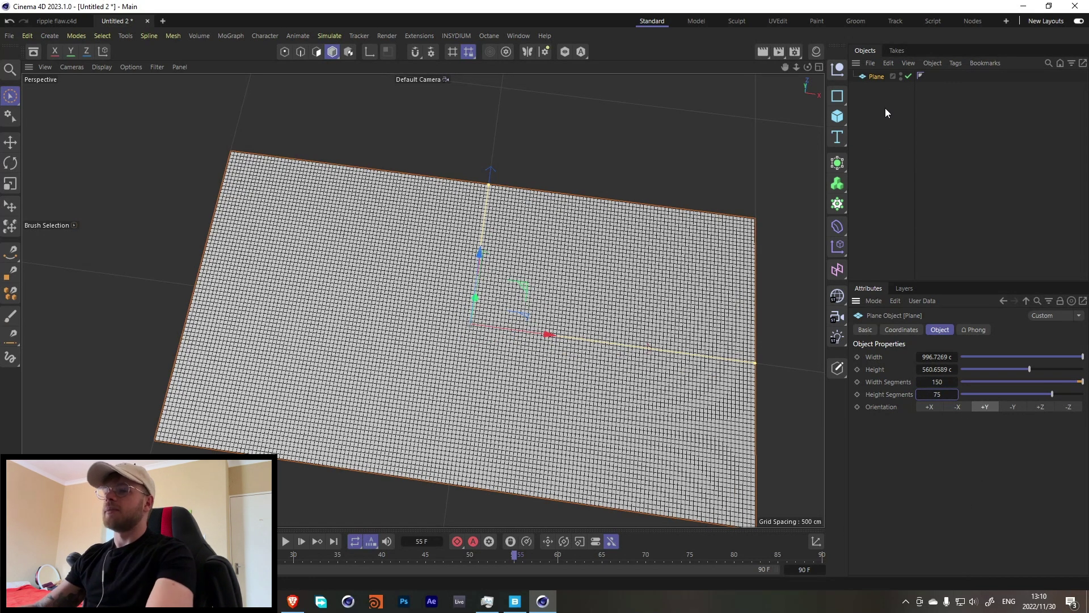
Add a Vertex Map tag to the plane and select the tag
{"action": "left_click", "coordinate": [892, 129]}
{"action": "right_click", "coordinate": [880, 76]}
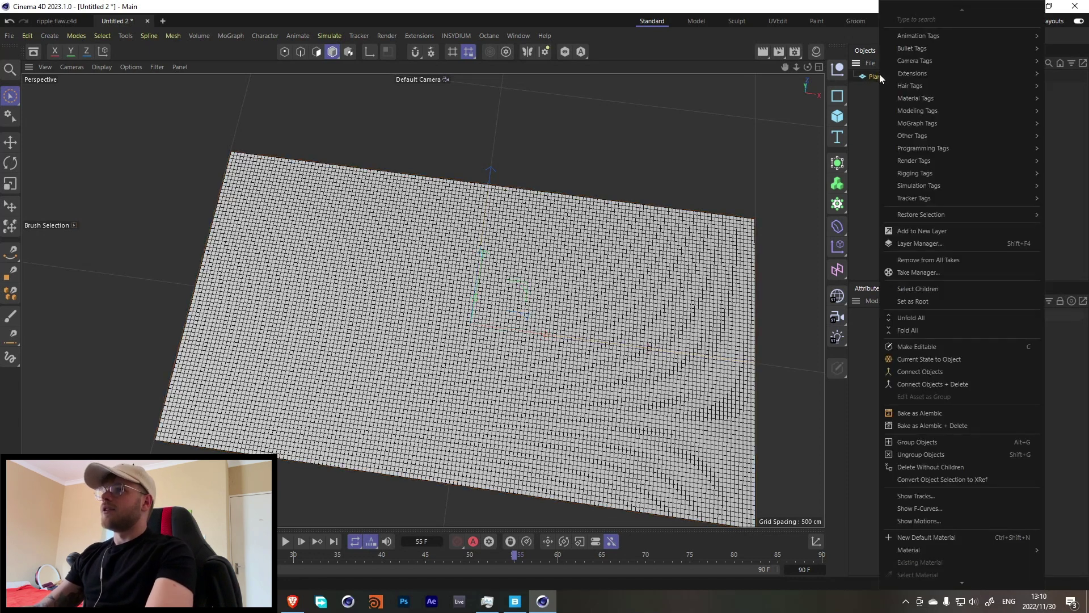
{"action": "type", "text": "vert"}
{"action": "mouse_move", "coordinate": [905, 44]}
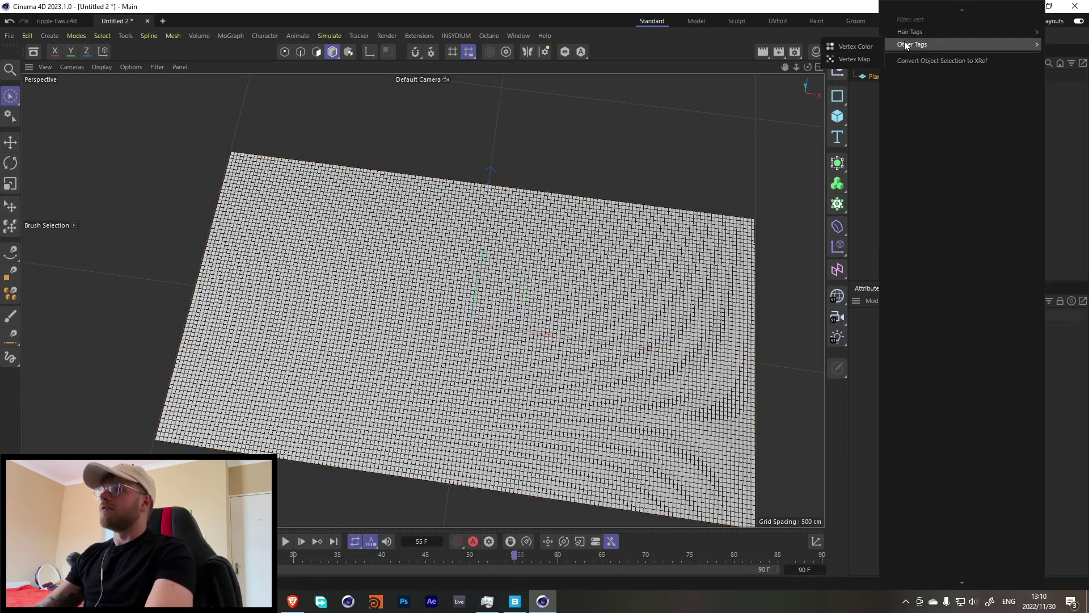
{"action": "left_click", "coordinate": [854, 59]}
{"action": "left_click", "coordinate": [927, 97]}
{"action": "left_click", "coordinate": [921, 76]}
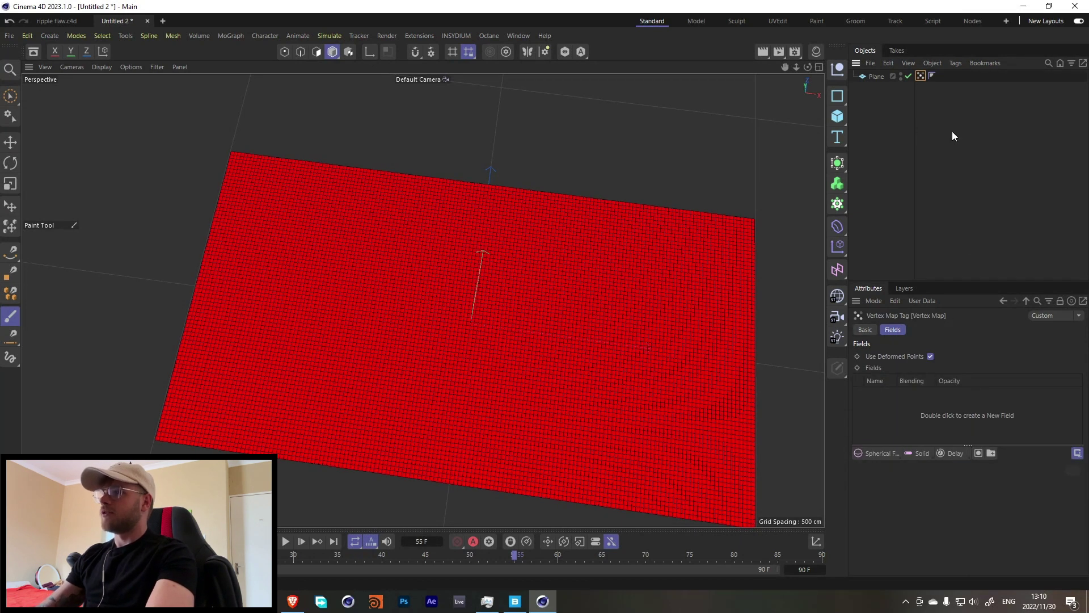
Add a Torus Field to the vertex map's field list
{"action": "left_click", "coordinate": [953, 132]}
{"action": "left_click", "coordinate": [920, 76]}
{"action": "left_click", "coordinate": [865, 329]}
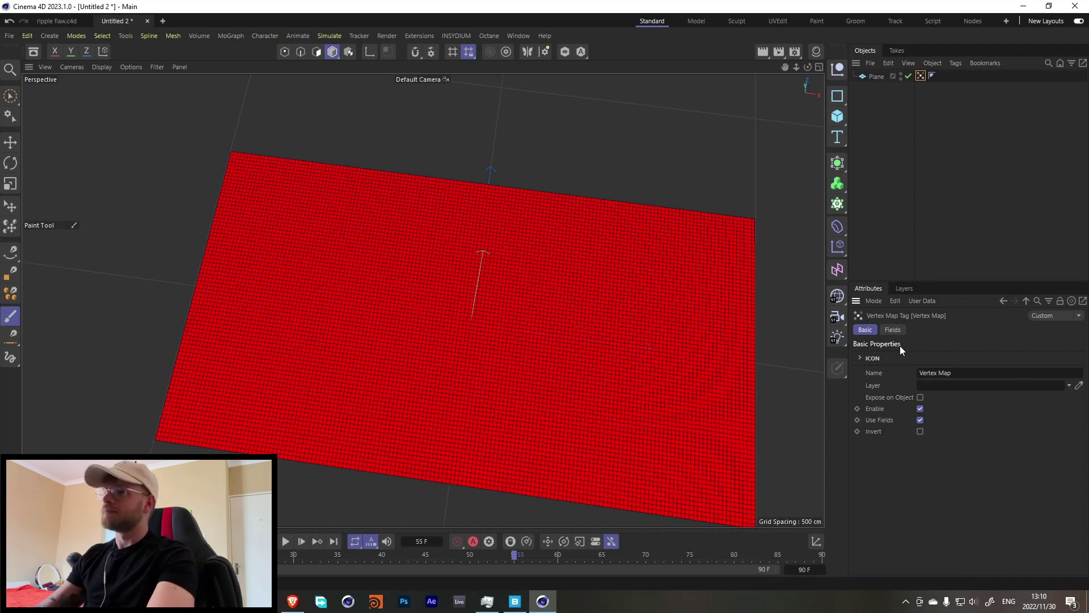
{"action": "left_click", "coordinate": [893, 329]}
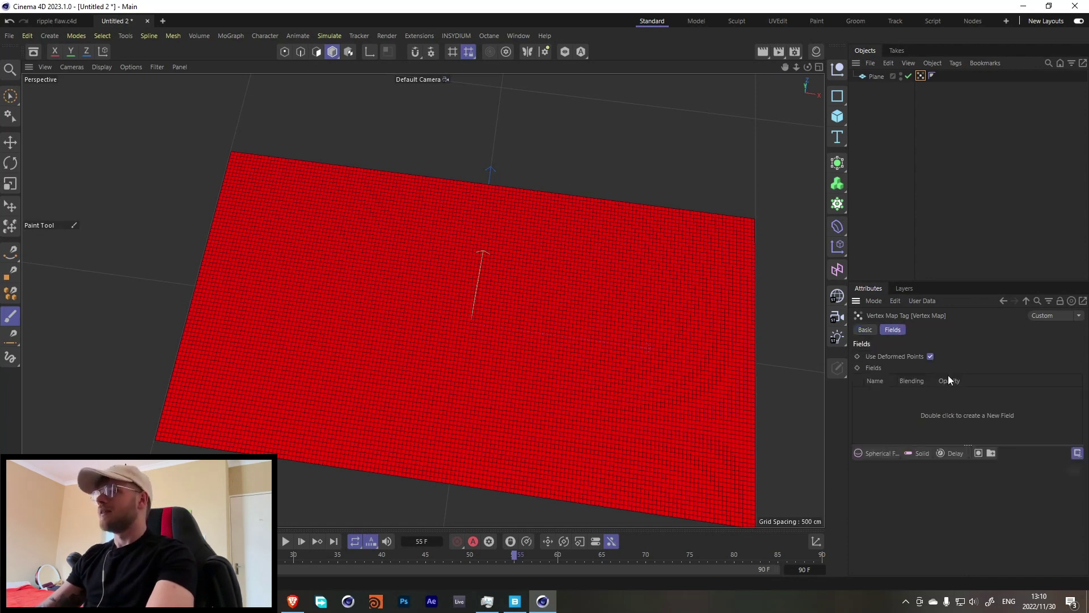
{"action": "left_click", "coordinate": [886, 452]}
{"action": "left_click", "coordinate": [950, 500]}
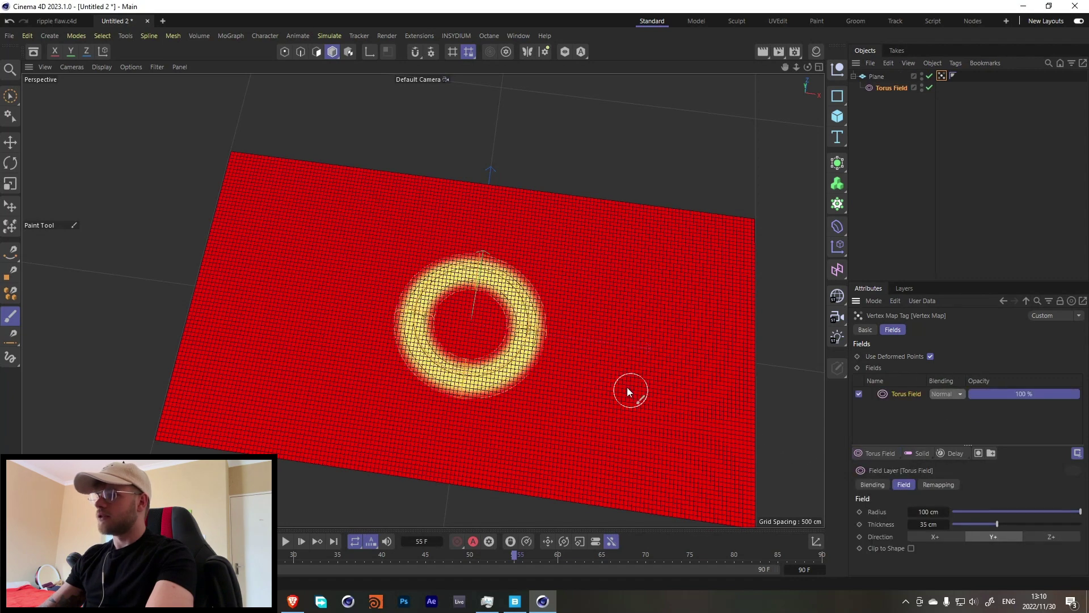
Keyframe the Torus Field's radius from 0 cm at frame 0 to 601 cm at frame 60
{"action": "left_click", "coordinate": [896, 88]}
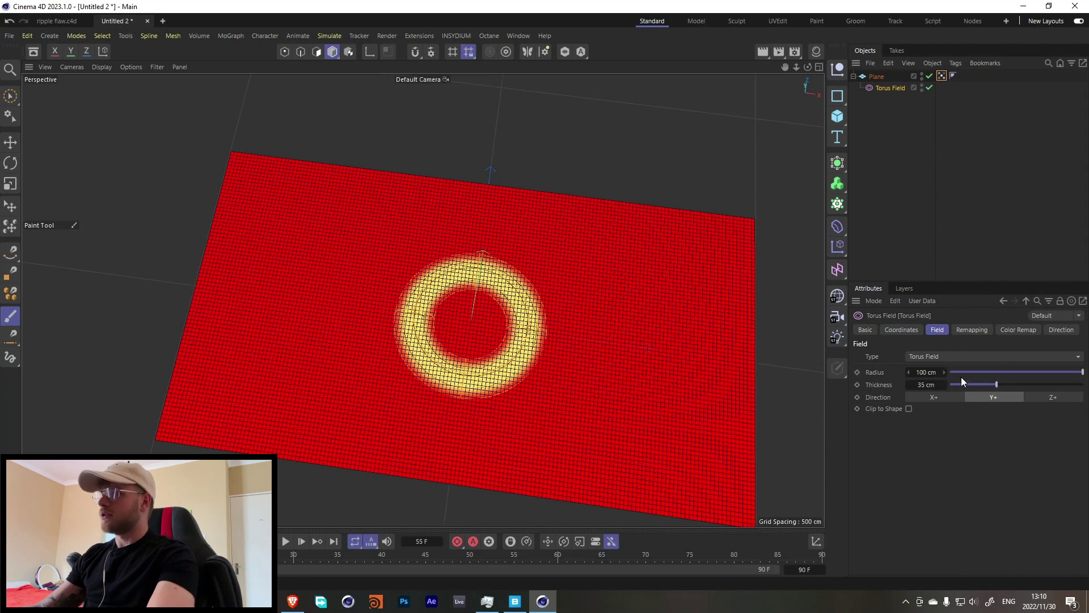
{"action": "left_click_drag", "start_coordinate": [961, 377], "coordinate": [833, 373]}
{"action": "left_click", "coordinate": [857, 372]}
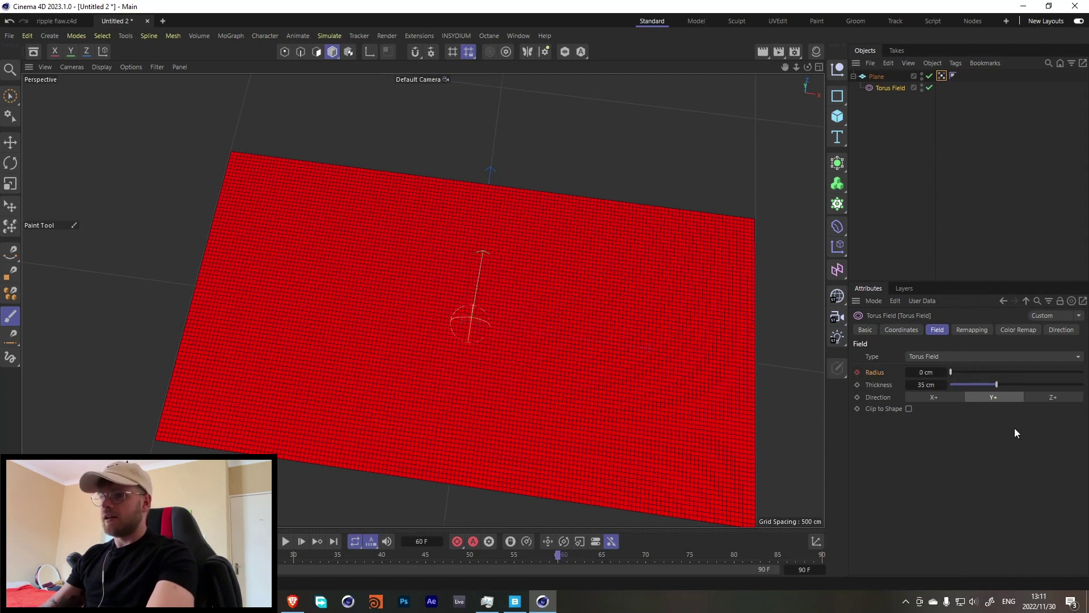
{"action": "left_click_drag", "start_coordinate": [955, 372], "coordinate": [1060, 372]}
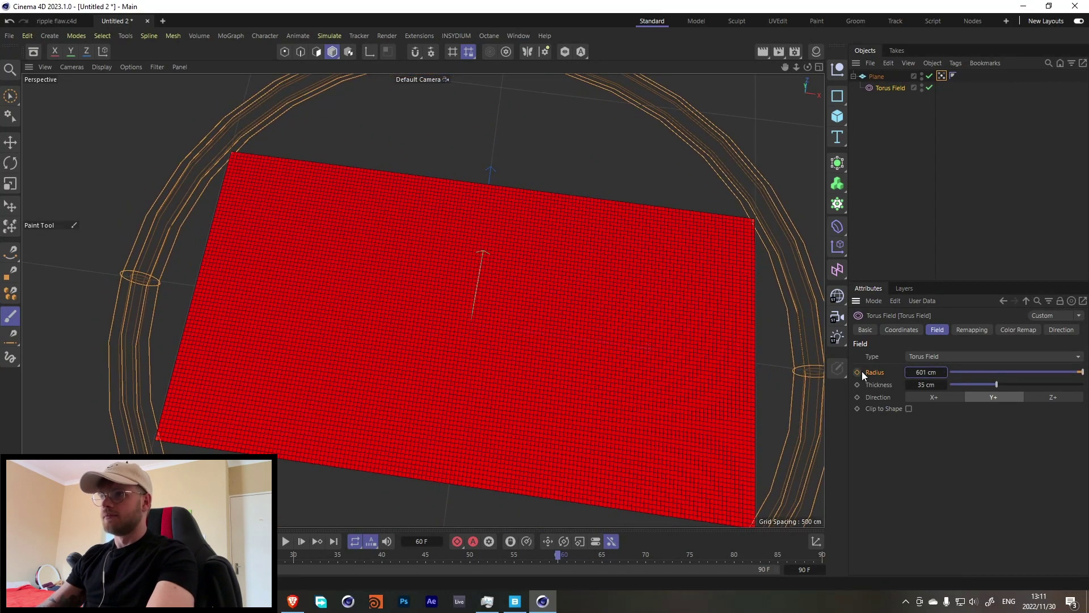
{"action": "left_click", "coordinate": [862, 372]}
Set the Torus Field's thickness to 67 cm and preview the expanding ring in playback
{"action": "left_click_drag", "start_coordinate": [996, 384], "coordinate": [1039, 385]}
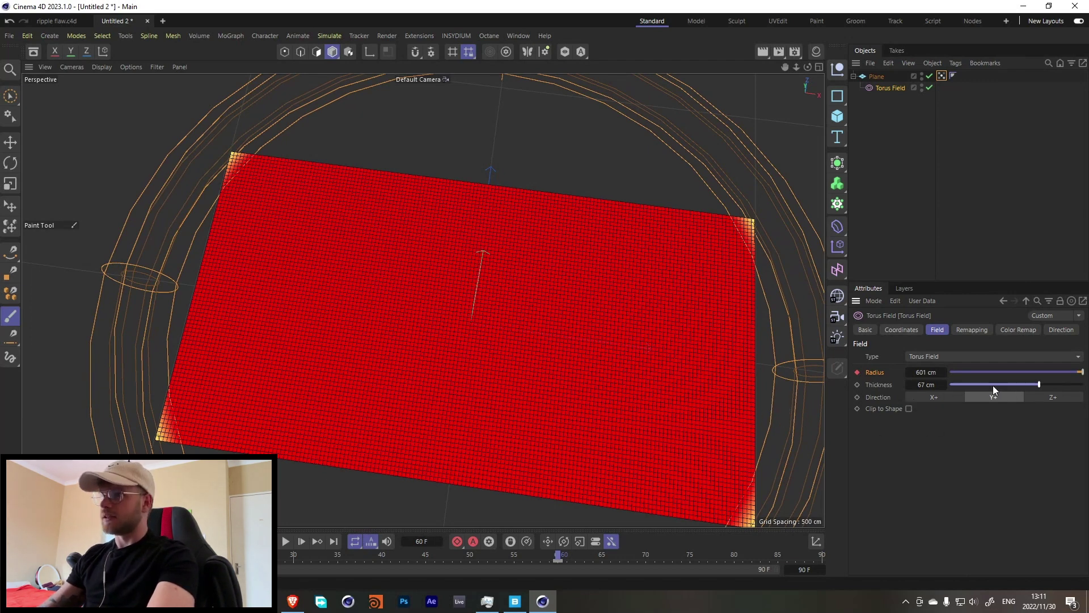
{"action": "left_click", "coordinate": [286, 542]}
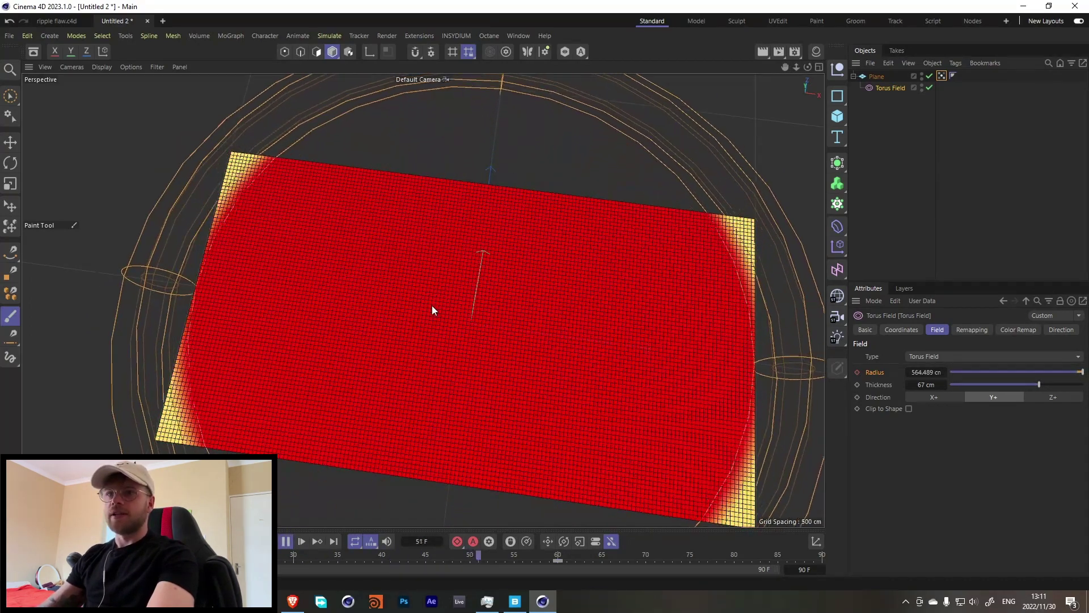
{"action": "left_click", "coordinate": [286, 541]}
Make two copies of the Torus Field and place both under the plane
{"action": "left_click", "coordinate": [888, 89]}
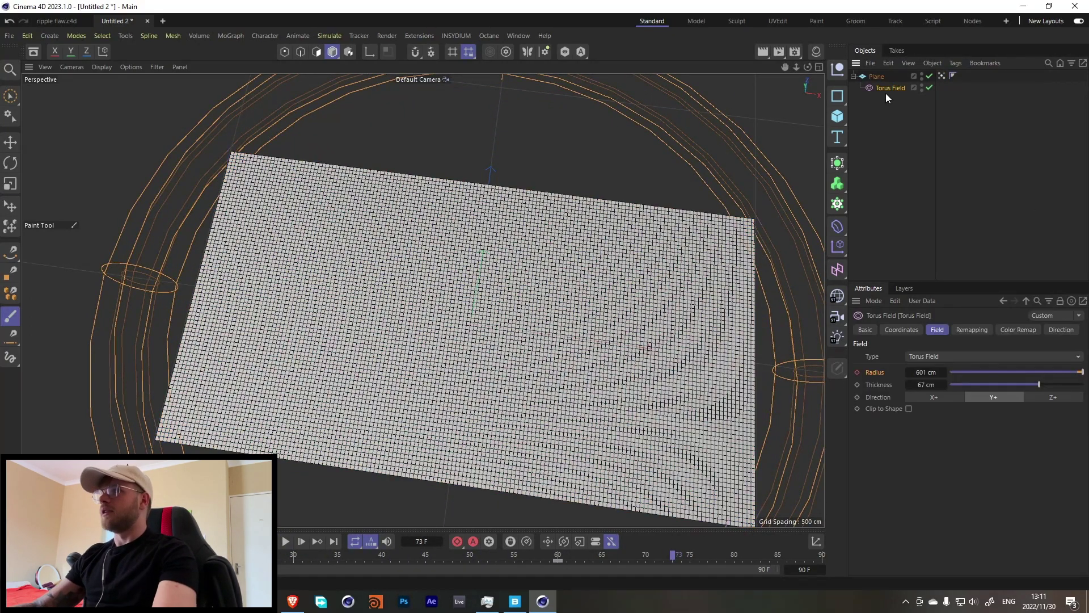
{"action": "left_click_drag", "start_coordinate": [888, 89], "coordinate": [887, 97], "text": "ctrl"}
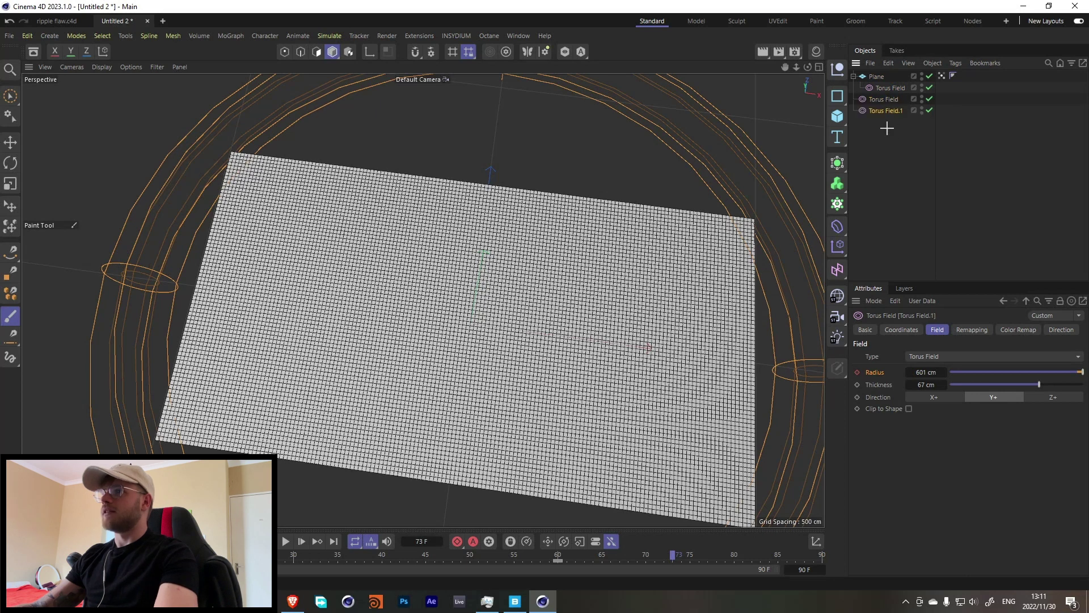
{"action": "left_click", "coordinate": [883, 100], "text": "ctrl"}
Add the two copied Torus Fields to the vertex map's field list
{"action": "left_click", "coordinate": [947, 76]}
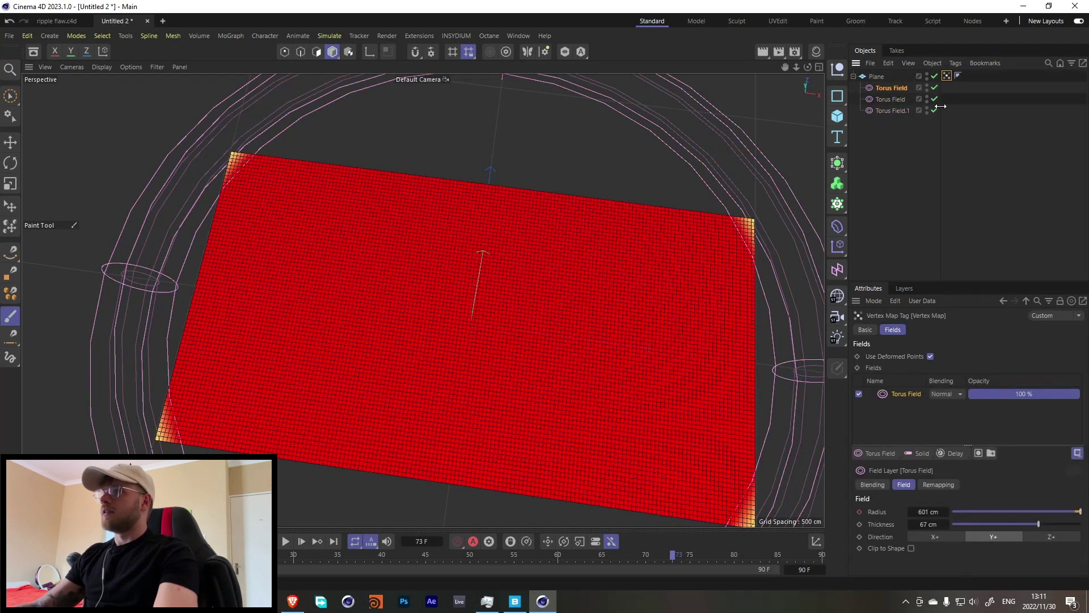
{"action": "left_click_drag", "start_coordinate": [897, 100], "coordinate": [928, 386]}
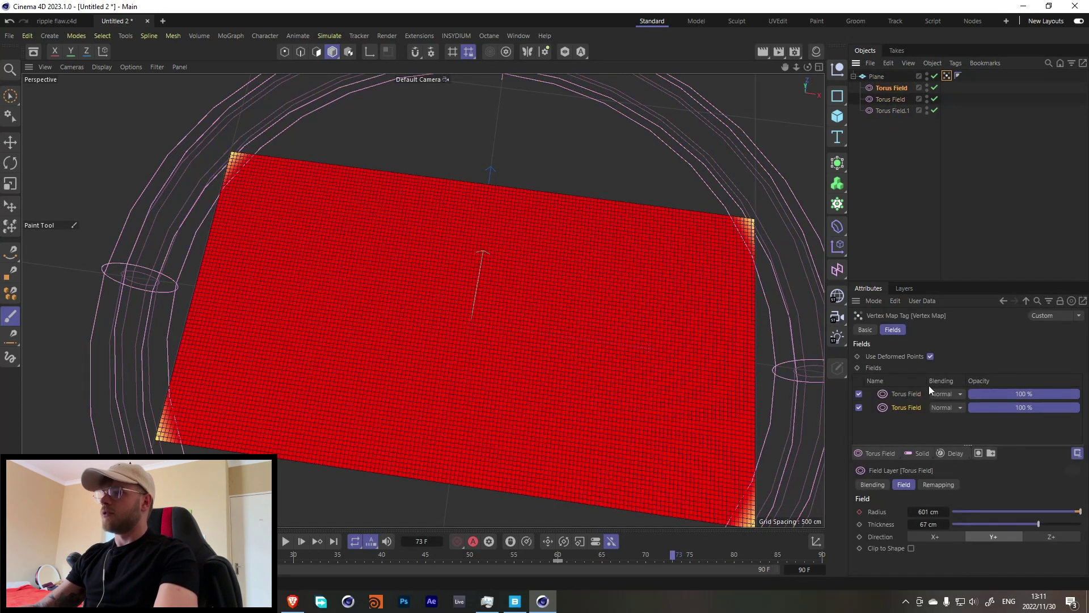
{"action": "left_click", "coordinate": [950, 208]}
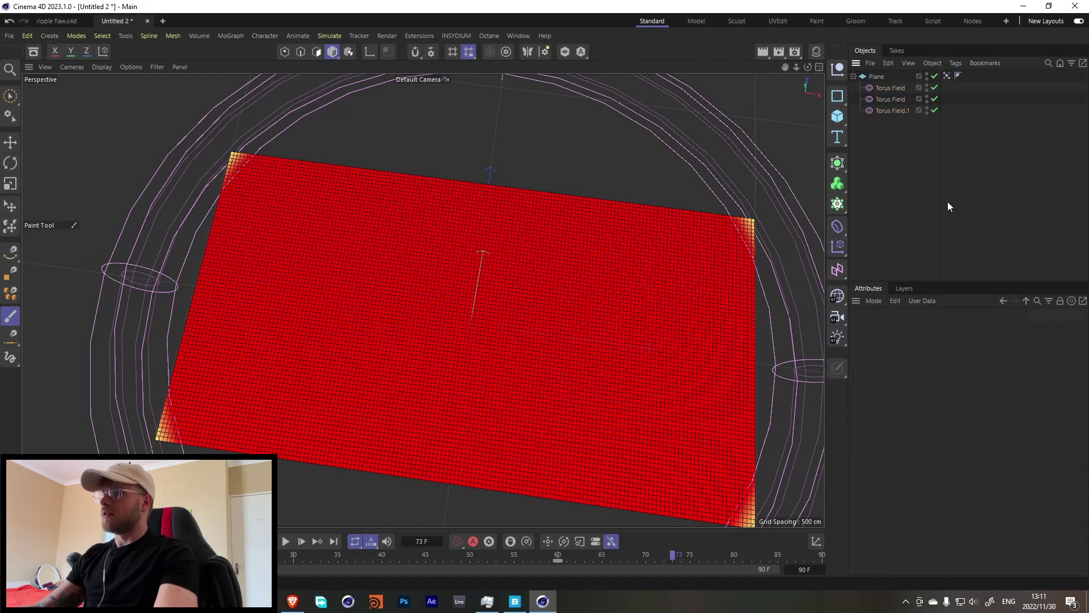
{"action": "left_click", "coordinate": [946, 76]}
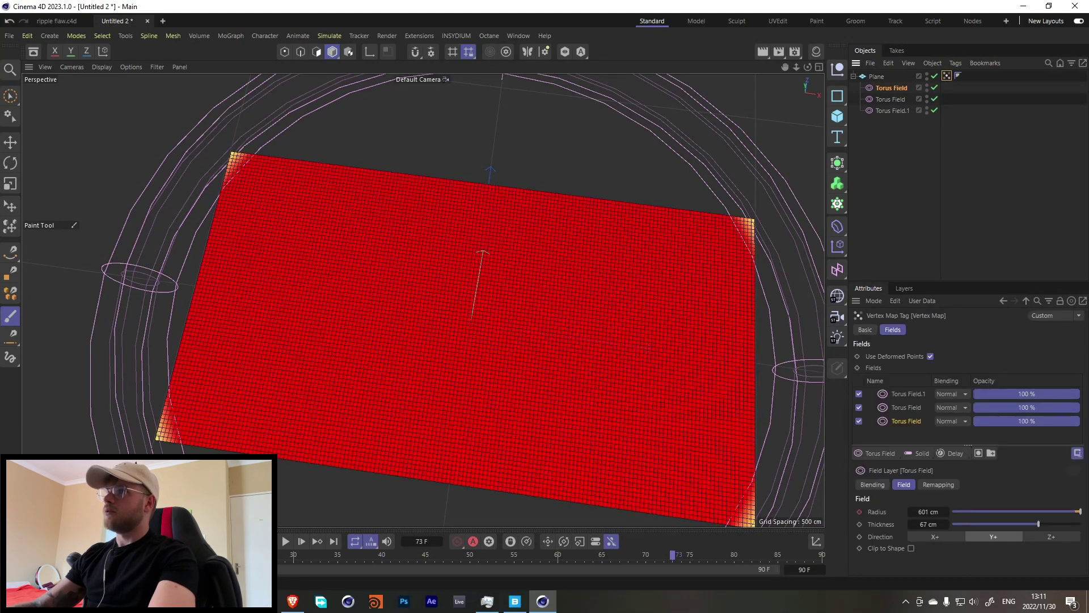
Stagger the radius keyframes in the timeline so the second Torus Field starts at frame 30 and the third at frame 60
{"action": "key", "text": "shift+F3"}
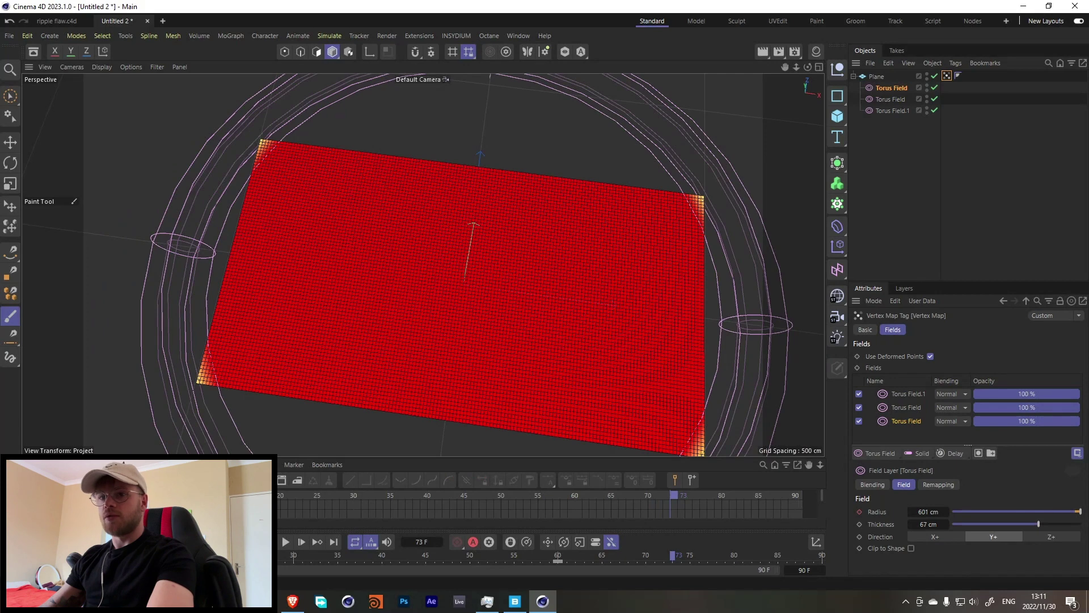
{"action": "left_click_drag", "start_coordinate": [262, 457], "coordinate": [263, 295]}
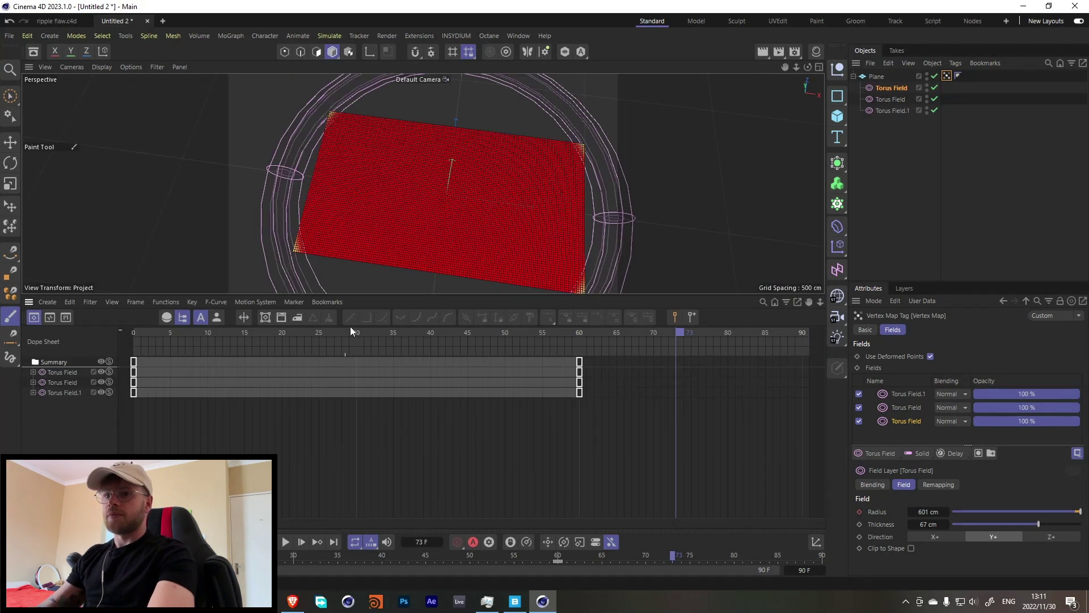
{"action": "scroll", "coordinate": [592, 366], "scroll_direction": "down", "scroll_amount": 5}
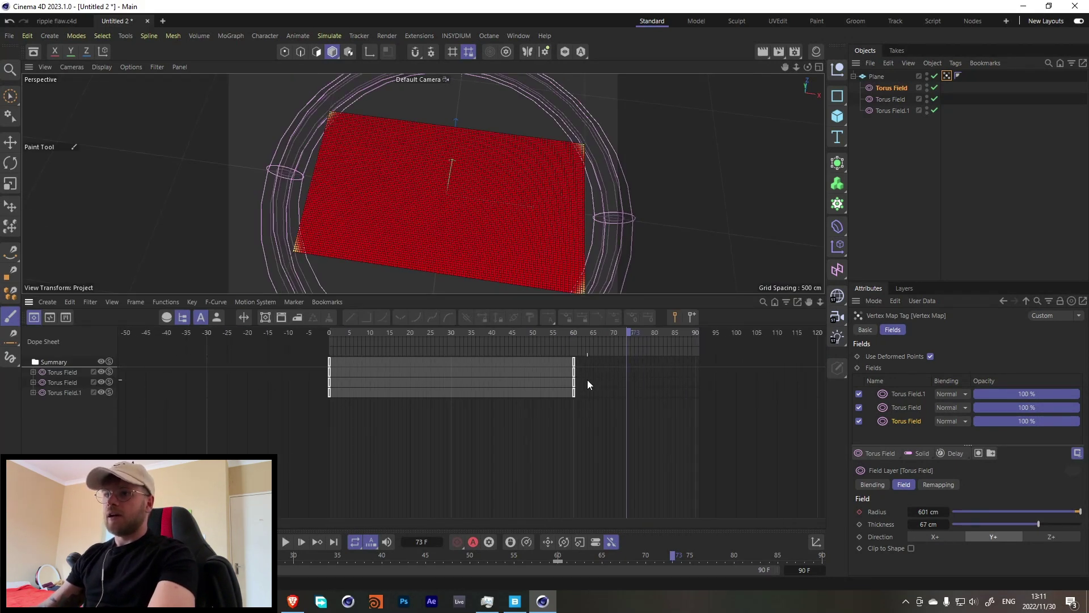
{"action": "left_click_drag", "start_coordinate": [587, 384], "coordinate": [452, 386]}
{"action": "left_click_drag", "start_coordinate": [721, 393], "coordinate": [572, 396]}
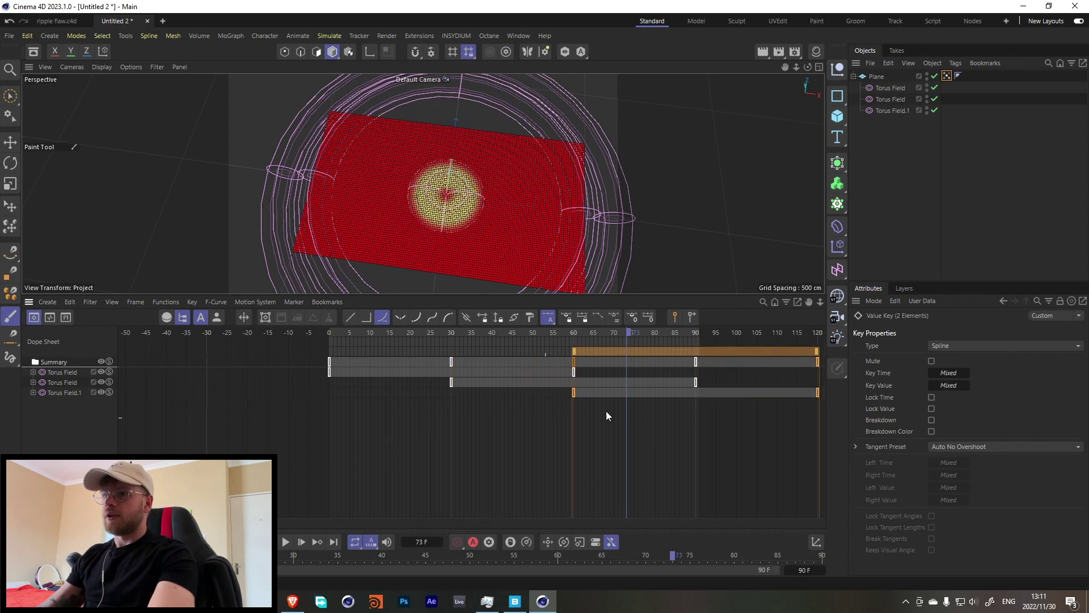
{"action": "left_click", "coordinate": [817, 542]}
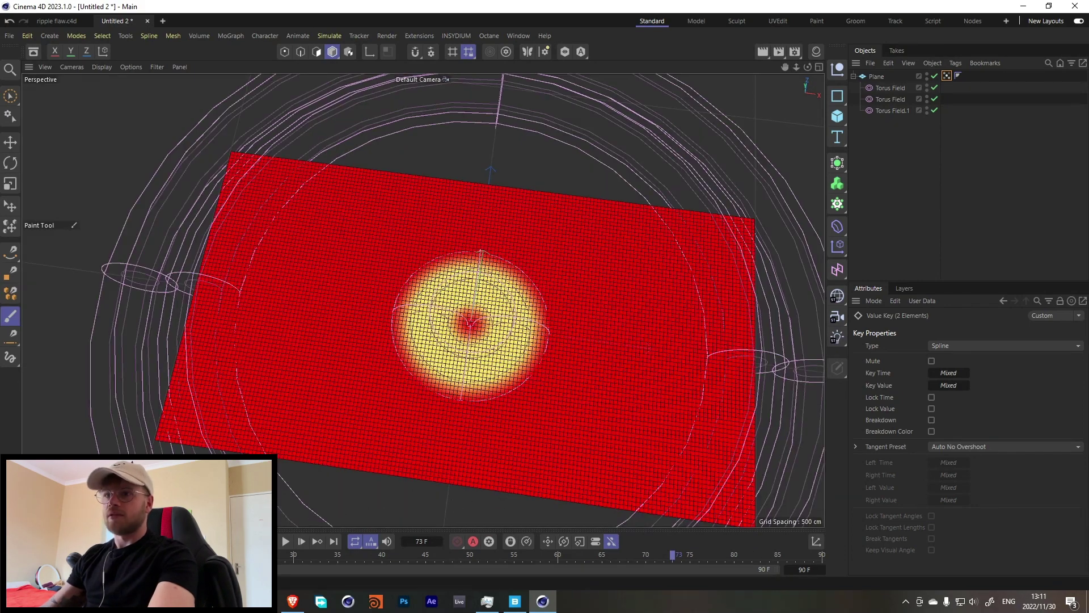
Play the animation from the first frame to review the three staggered rings on the plane
{"action": "left_click", "coordinate": [238, 542]}
{"action": "left_click", "coordinate": [285, 543]}
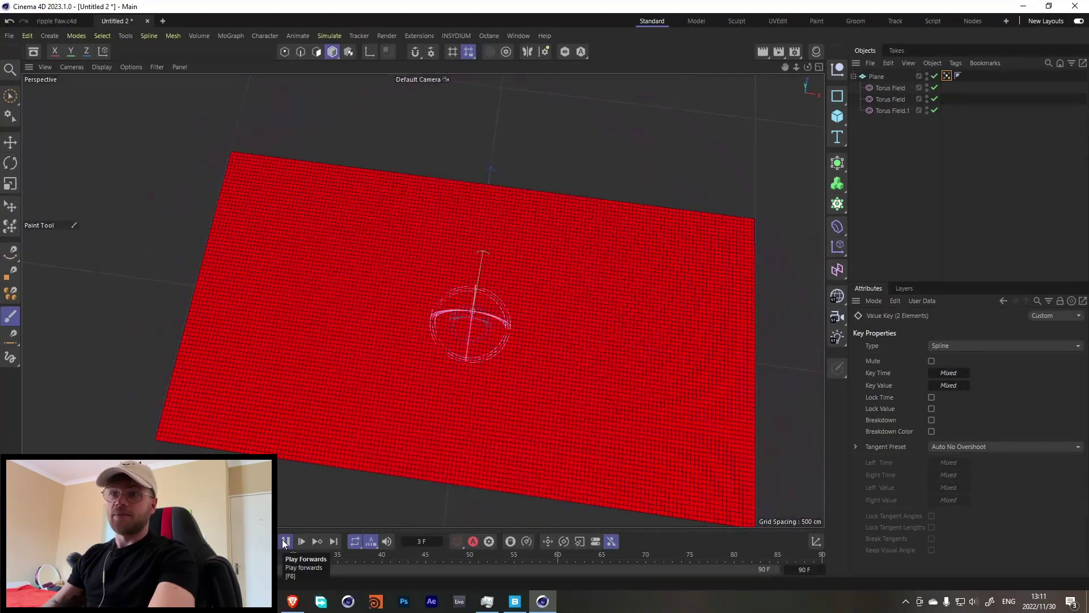
{"action": "left_click", "coordinate": [286, 542]}
Set the blending of the upper two Torus Field layers in the vertex map's field list to Max
{"action": "left_click", "coordinate": [947, 76]}
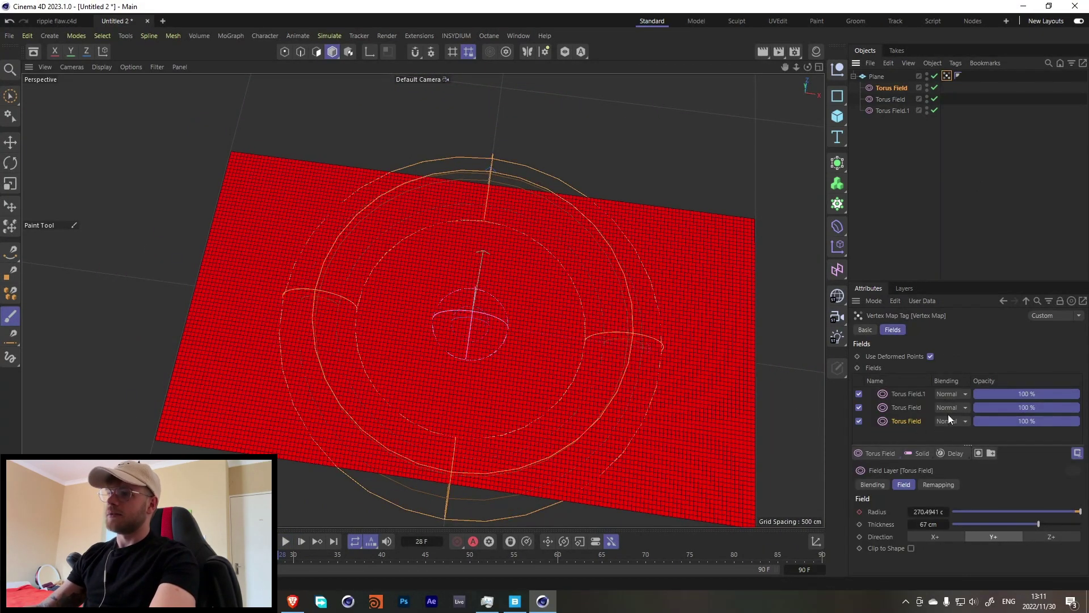
{"action": "left_click", "coordinate": [950, 421]}
{"action": "left_click", "coordinate": [951, 499]}
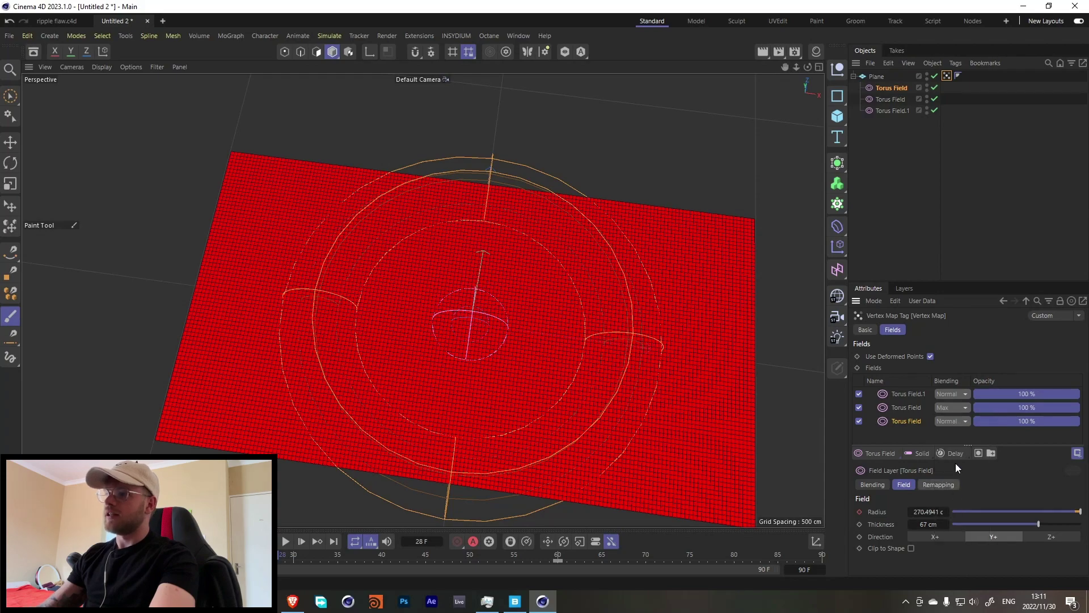
{"action": "left_click", "coordinate": [955, 394]}
{"action": "left_click", "coordinate": [955, 502]}
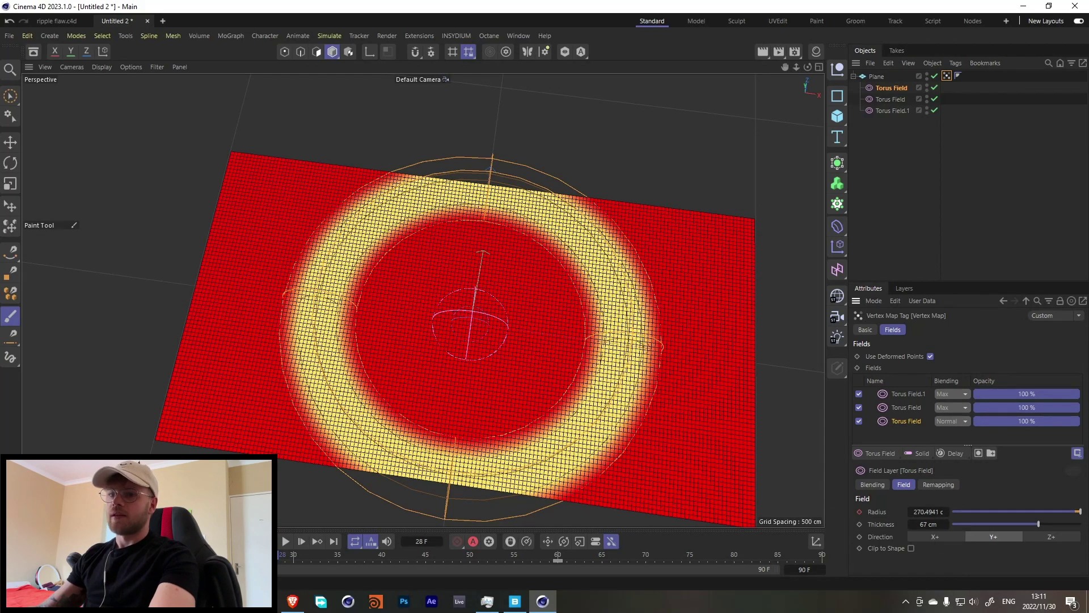
Play the animation from the first frame to check how the blended rings expand across the plane
{"action": "left_click", "coordinate": [237, 541]}
{"action": "left_click", "coordinate": [281, 540]}
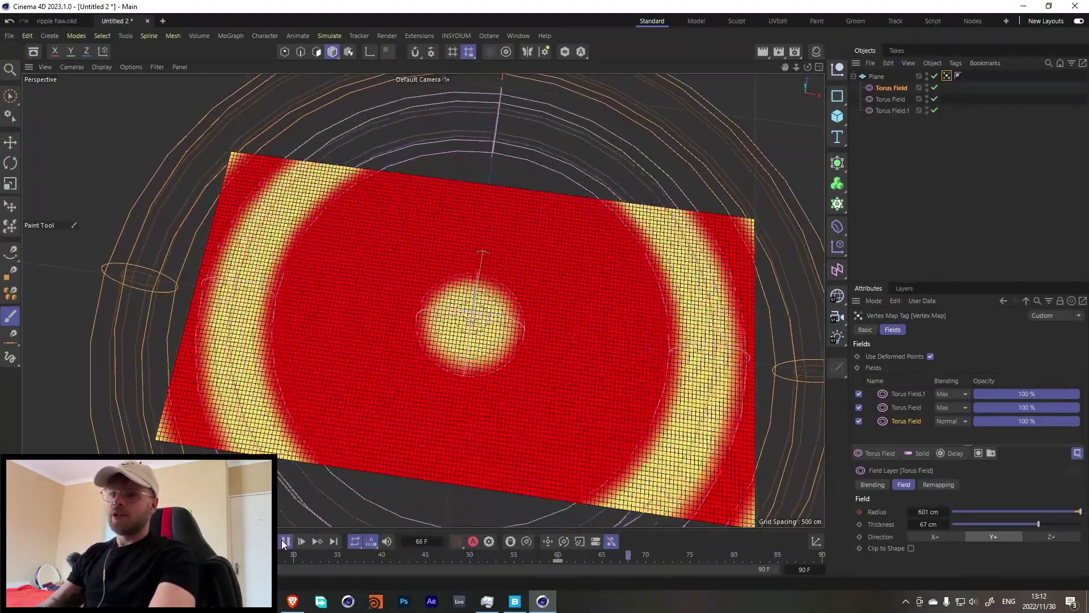
{"action": "left_click", "coordinate": [284, 542]}
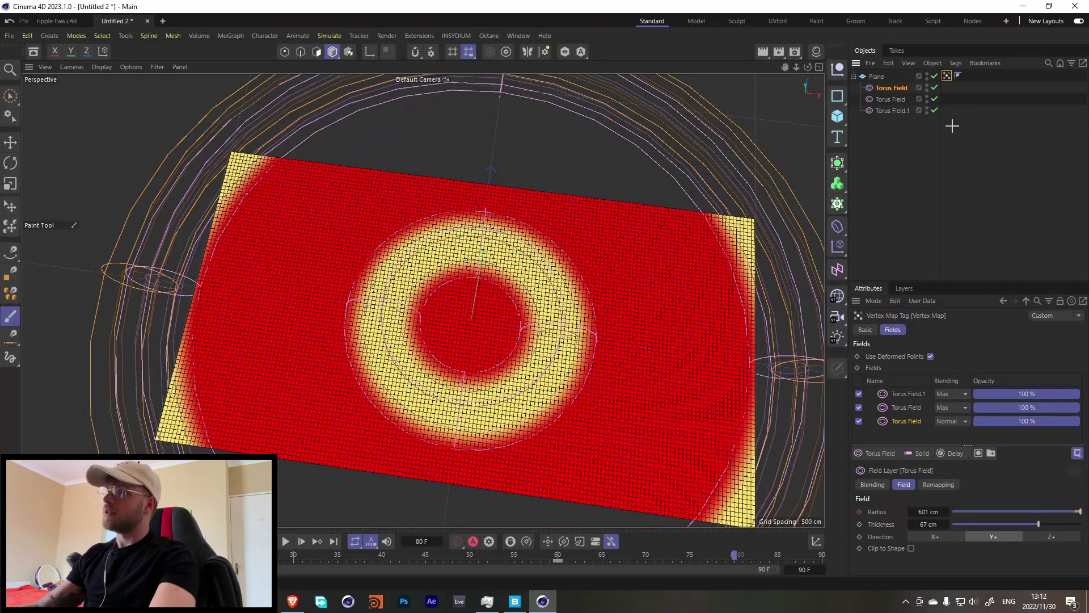
Add a Delay layer to the vertex map's fields and set its mode to Spring
{"action": "left_click", "coordinate": [953, 126]}
{"action": "left_click", "coordinate": [947, 77]}
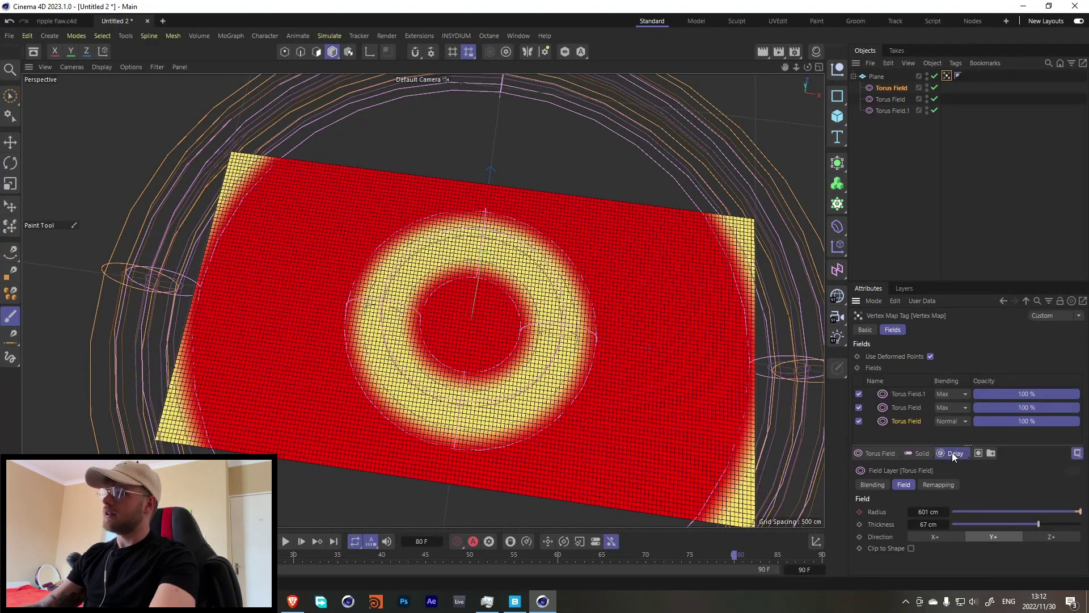
{"action": "left_click", "coordinate": [948, 454]}
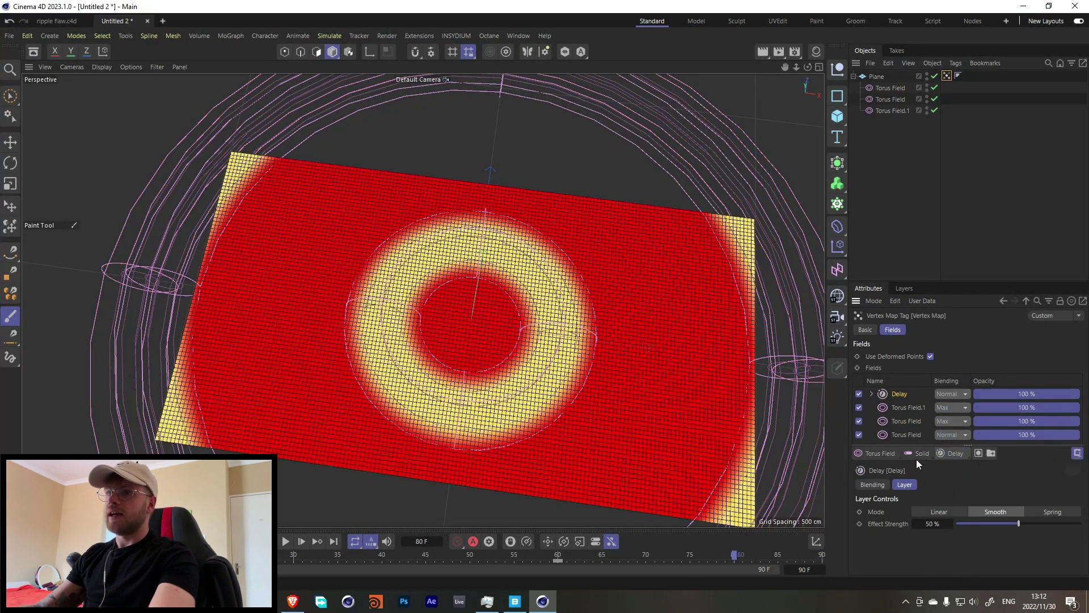
{"action": "left_click", "coordinate": [1052, 513]}
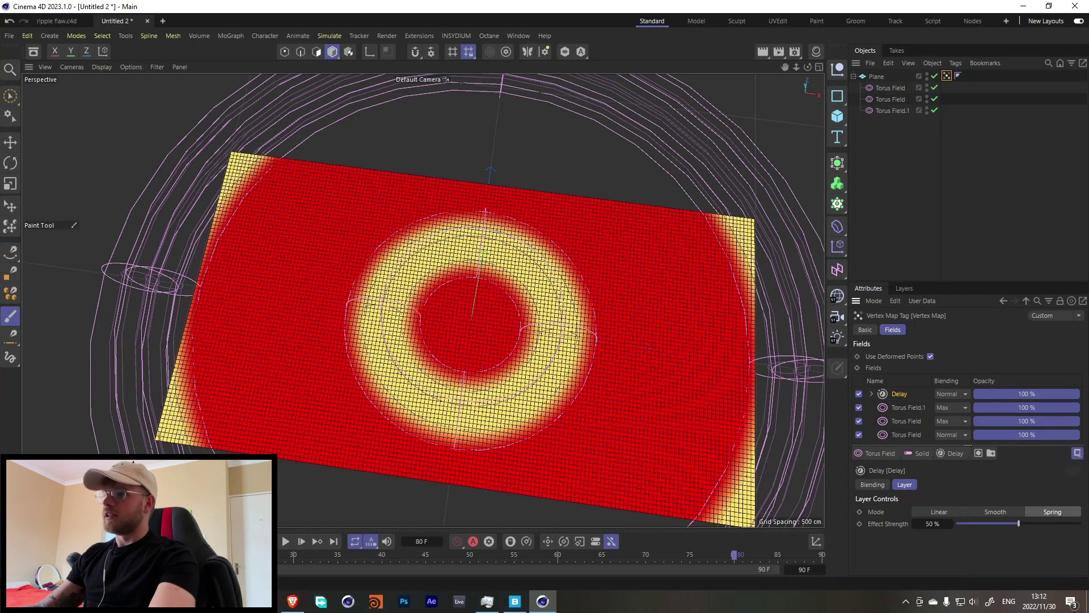
Play the animation from the start and raise the Delay layer's effect strength to 65%
{"action": "left_click", "coordinate": [238, 541]}
{"action": "left_click", "coordinate": [286, 541]}
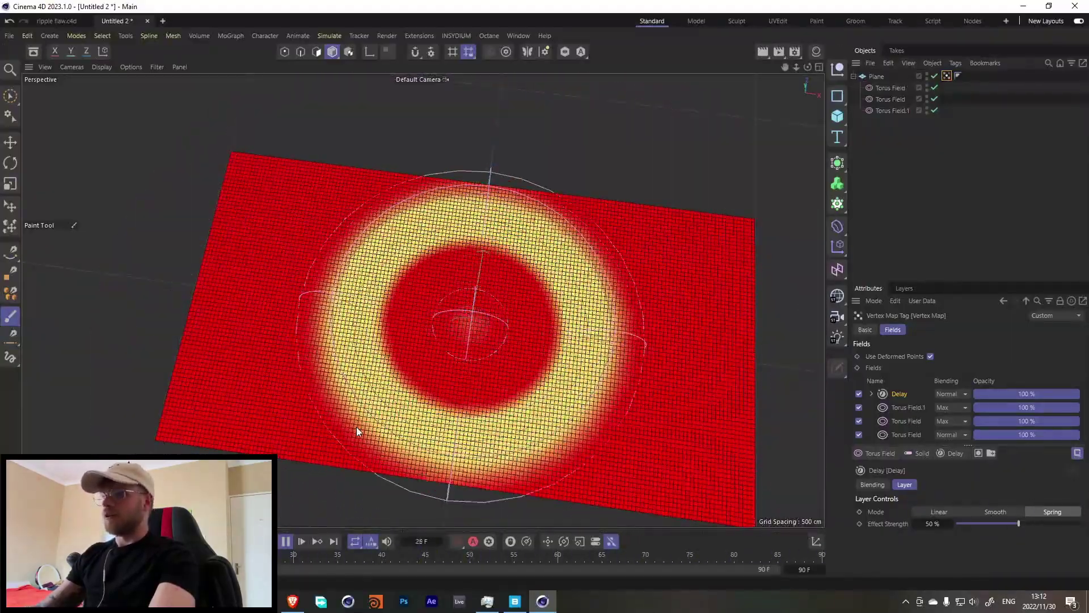
{"action": "left_click_drag", "start_coordinate": [1018, 523], "coordinate": [1037, 524]}
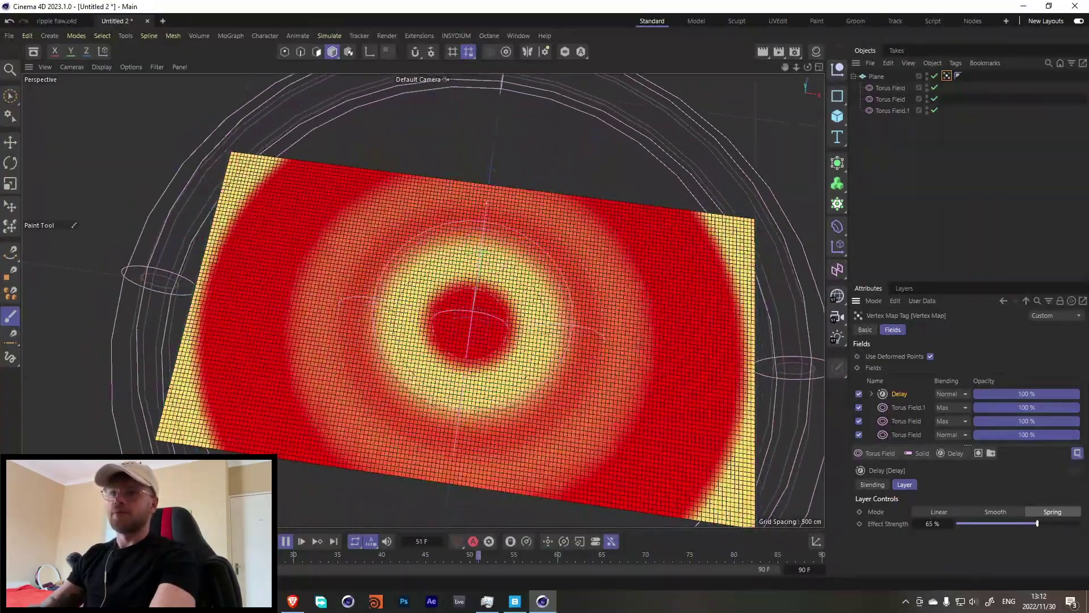
{"action": "left_click", "coordinate": [286, 542]}
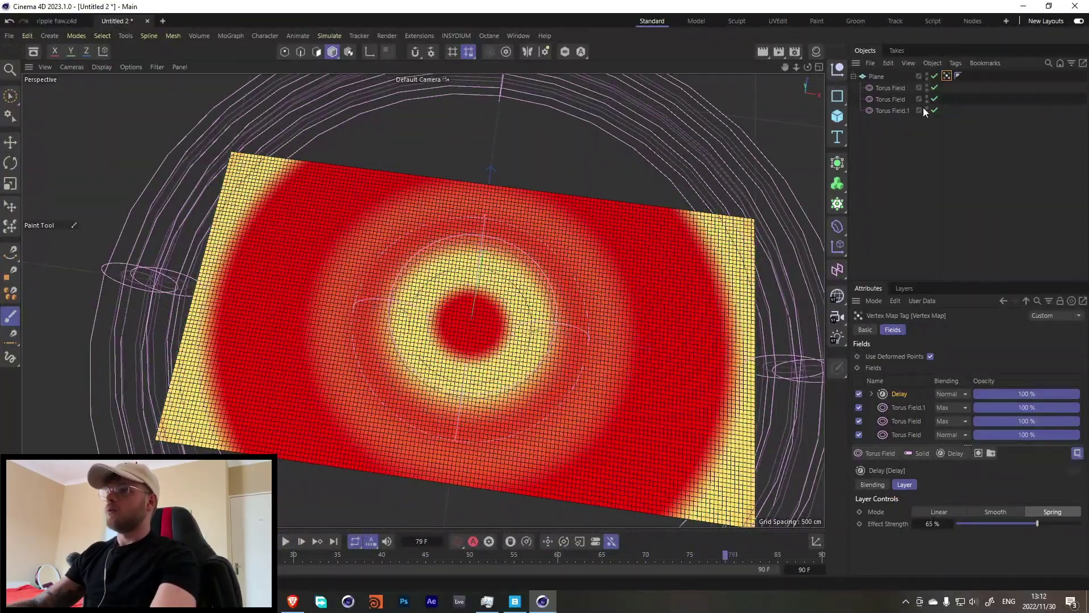
Add a Cloth simulation tag to the Plane and show the tag's settings
{"action": "left_click", "coordinate": [898, 209]}
{"action": "left_click", "coordinate": [947, 76]}
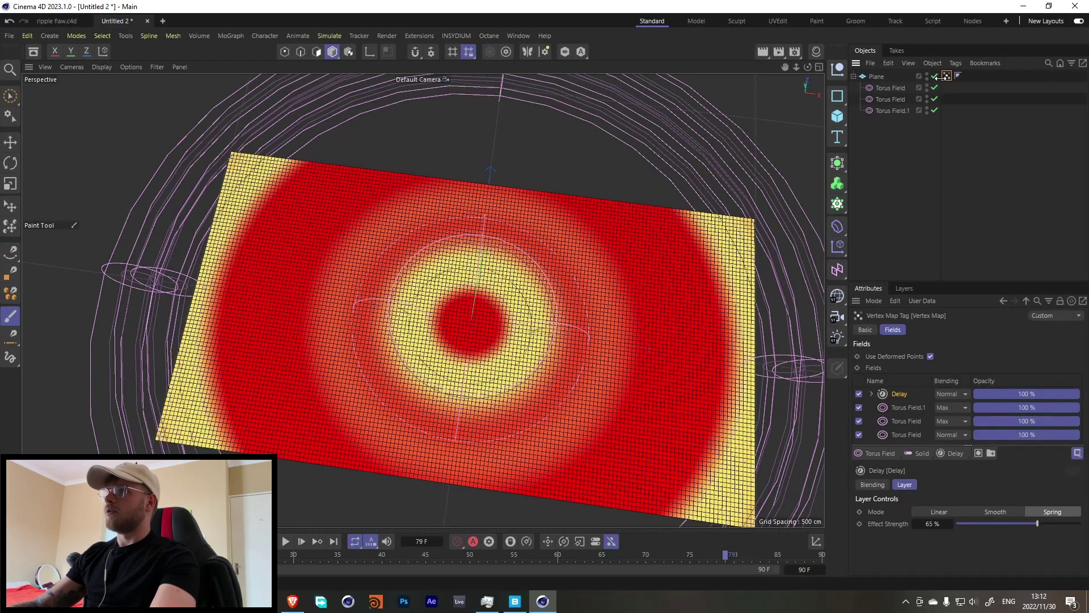
{"action": "right_click", "coordinate": [873, 77]}
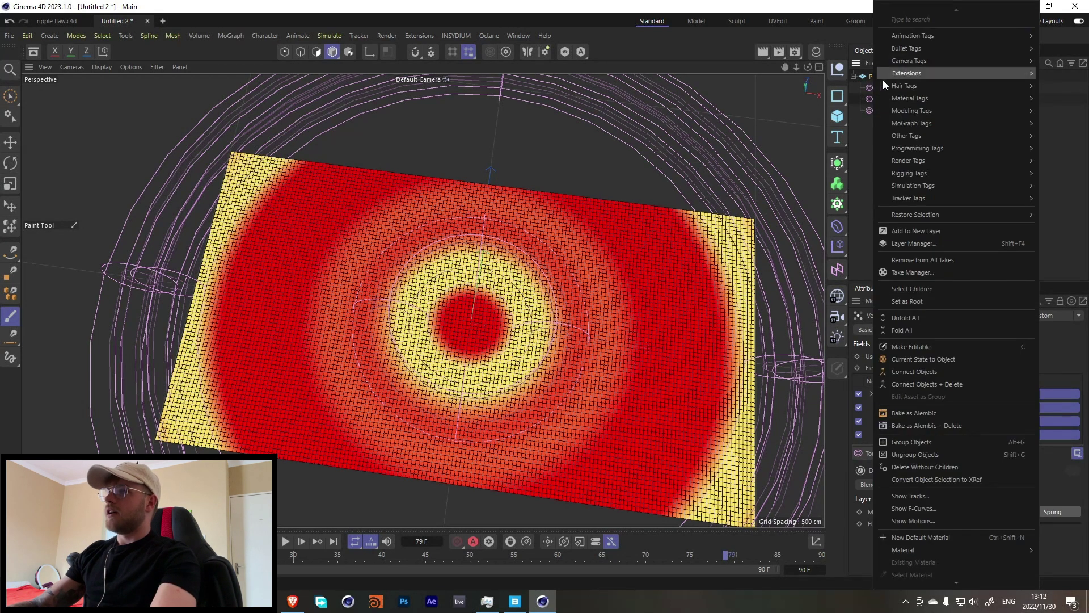
{"action": "mouse_move", "coordinate": [896, 190]}
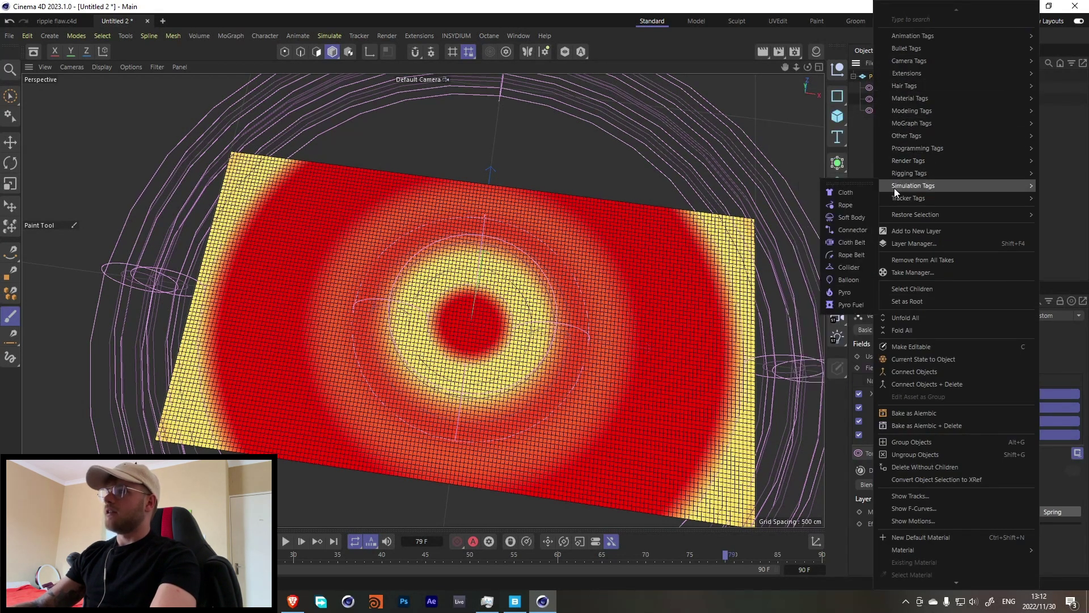
{"action": "left_click", "coordinate": [844, 193]}
{"action": "left_click", "coordinate": [962, 110]}
{"action": "left_click", "coordinate": [958, 76]}
{"action": "left_click", "coordinate": [947, 76]}
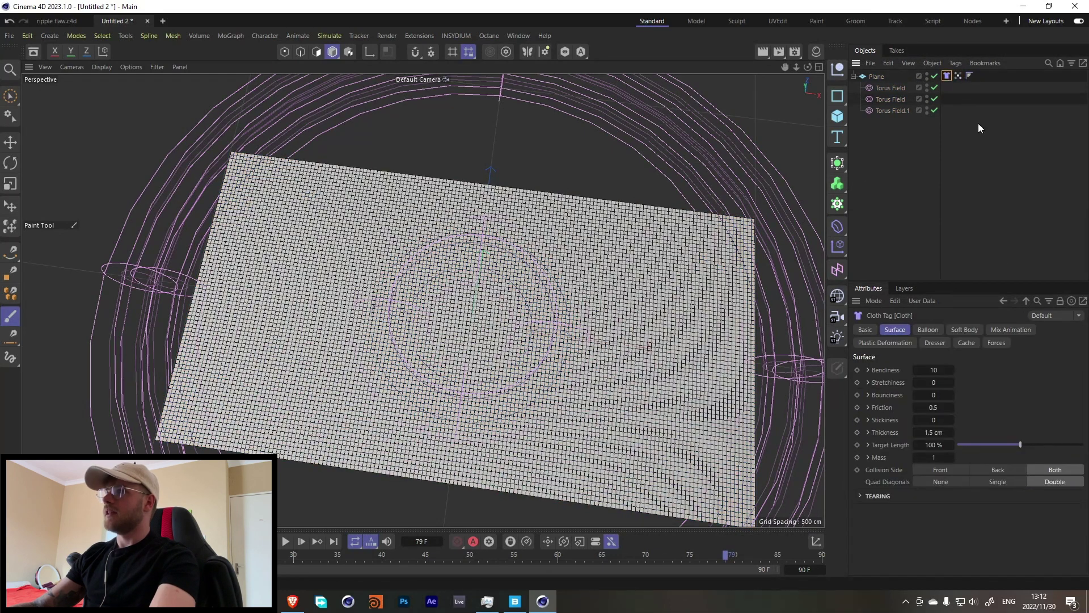
Enable With Force in the Cloth tag's Mix Animation settings, using the Vertex Map as its map and a strength of 100
{"action": "left_click", "coordinate": [1019, 330]}
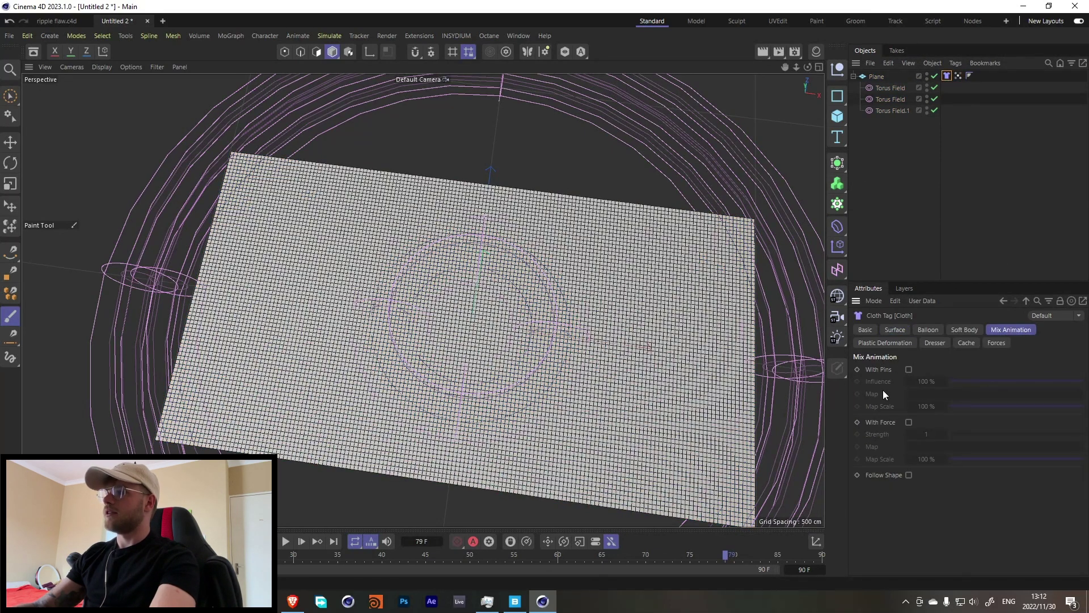
{"action": "left_click", "coordinate": [909, 423]}
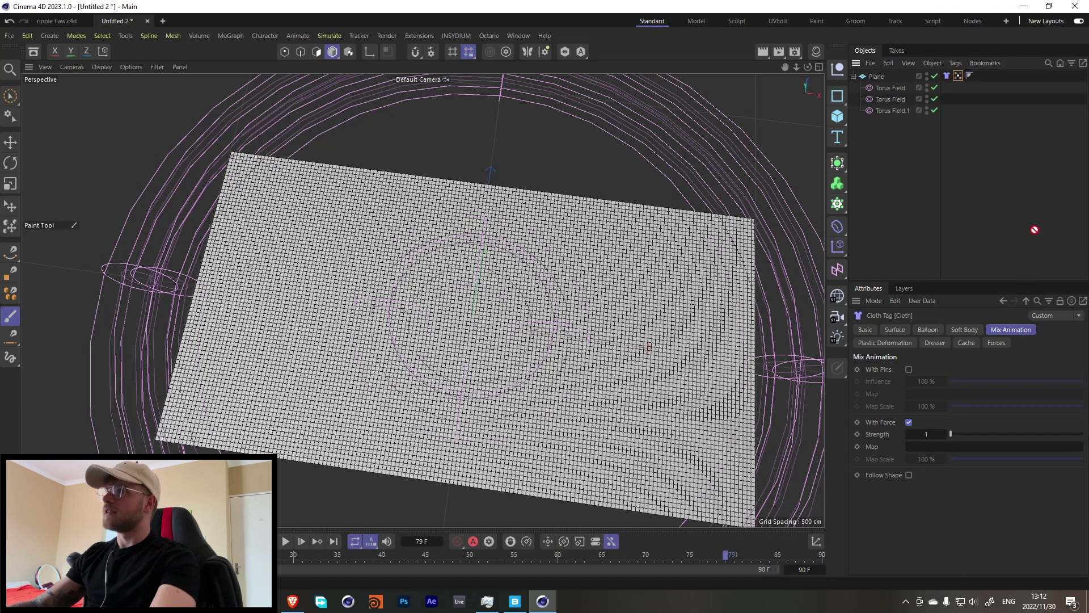
{"action": "left_click_drag", "start_coordinate": [1035, 230], "coordinate": [958, 447]}
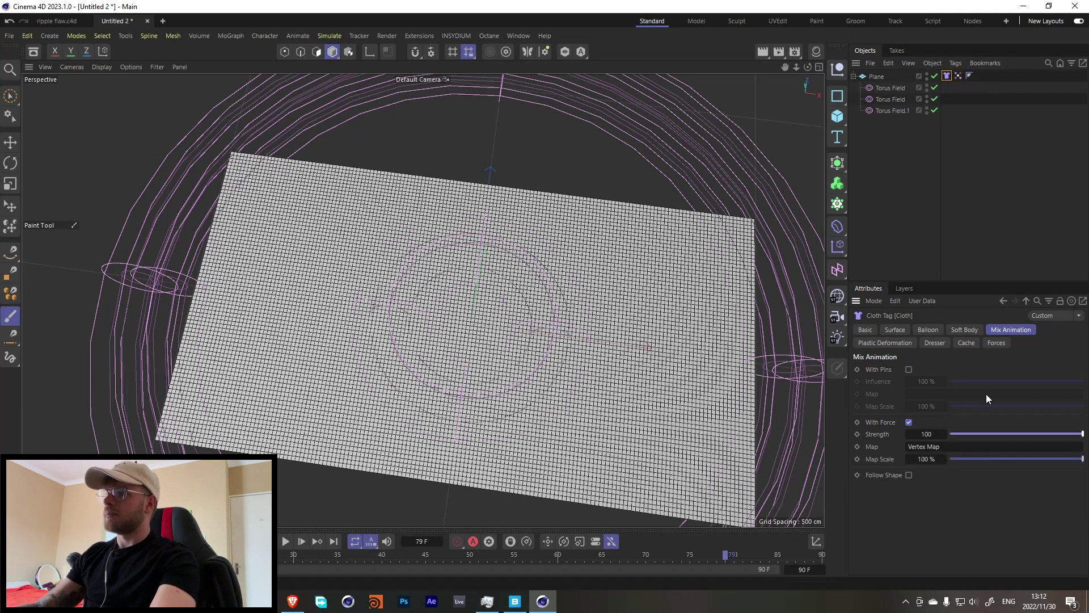
Assign the Vertex Map to the cloth's Target Length and set the Target Length to 150%
{"action": "left_click", "coordinate": [890, 332]}
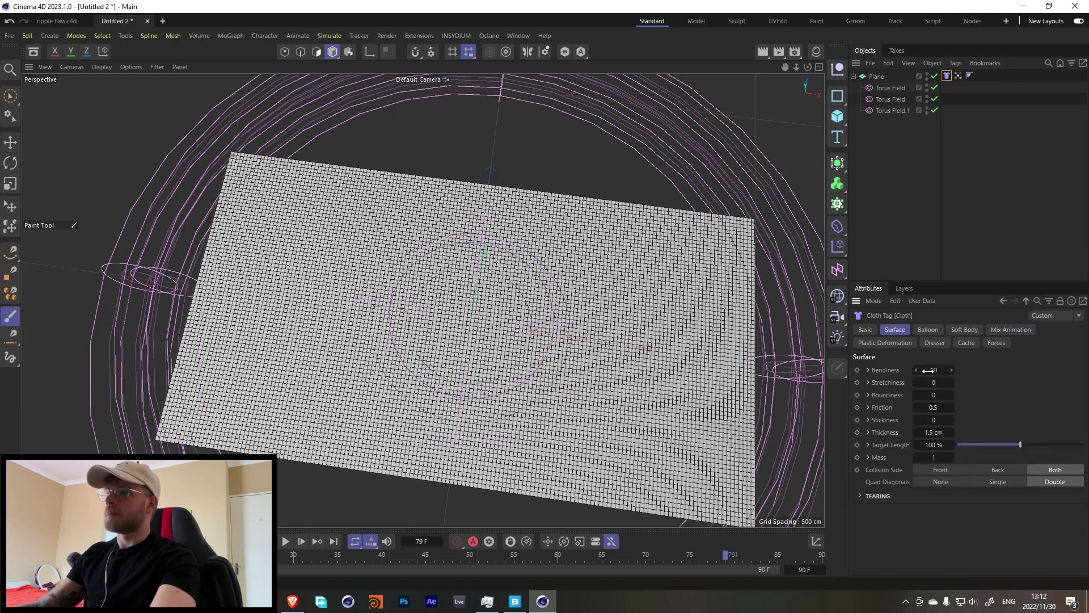
{"action": "left_click", "coordinate": [868, 446]}
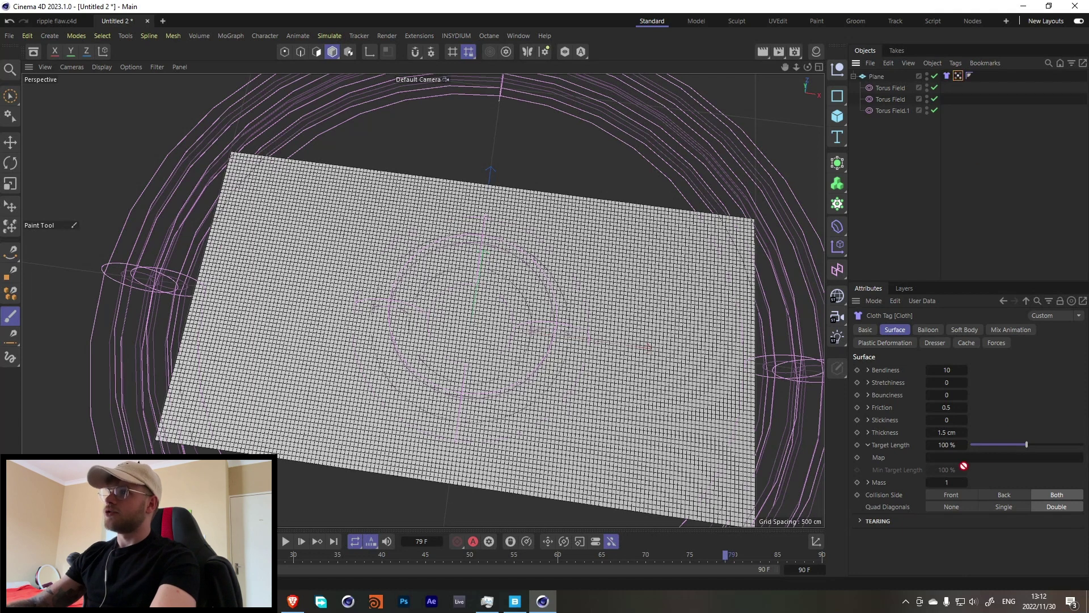
{"action": "left_click_drag", "start_coordinate": [964, 466], "coordinate": [1030, 457]}
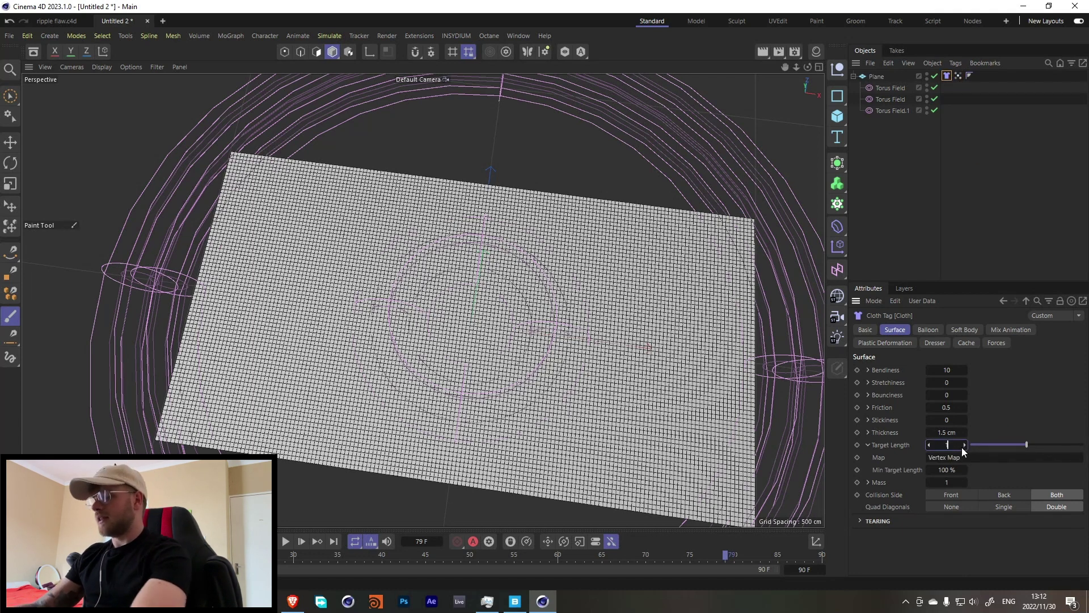
{"action": "key", "text": "Return"}
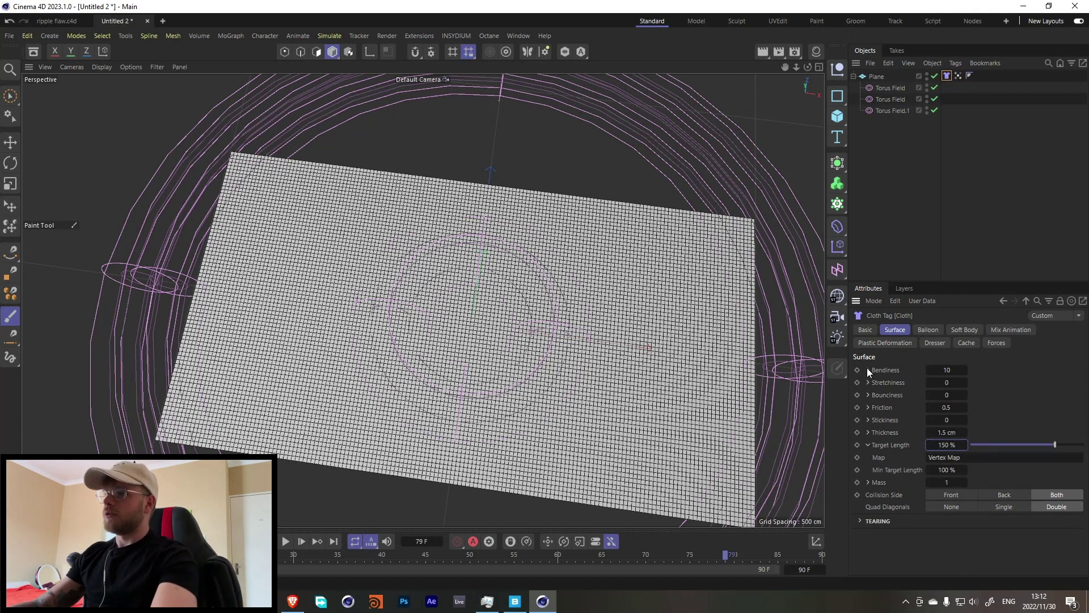
{"action": "left_click", "coordinate": [868, 408]}
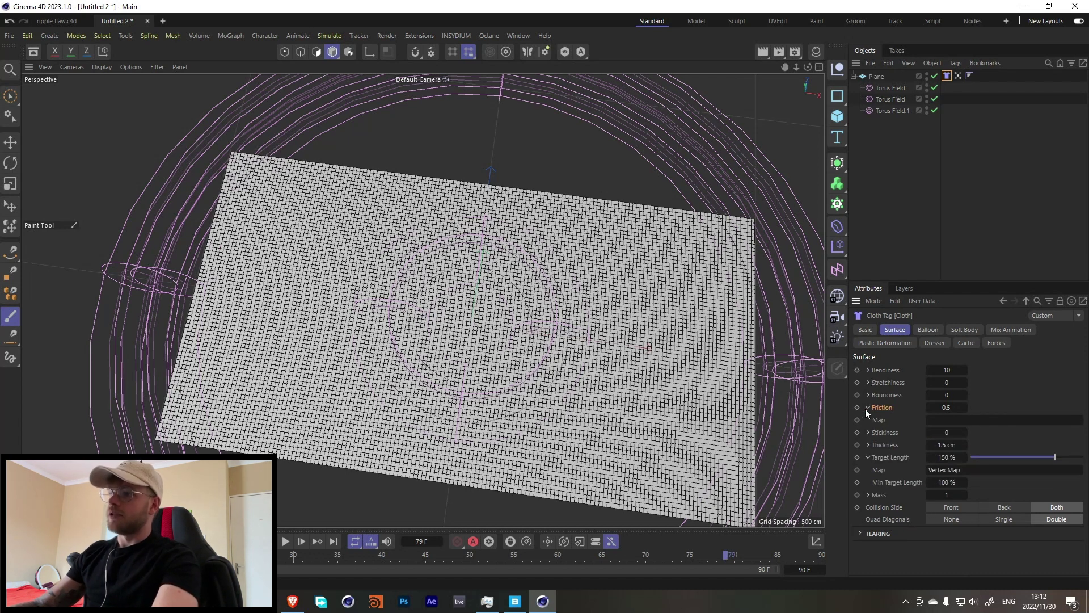
{"action": "left_click", "coordinate": [866, 408]}
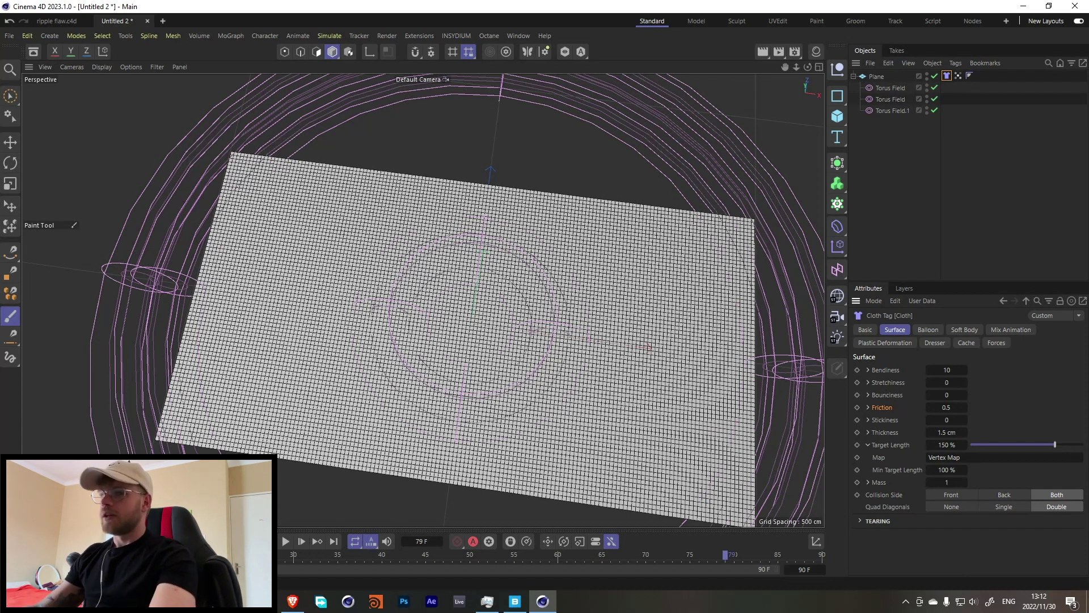
Play the cloth simulation from the first frame to examine how the rings deform the plane
{"action": "left_click", "coordinate": [237, 542]}
{"action": "left_click", "coordinate": [283, 539]}
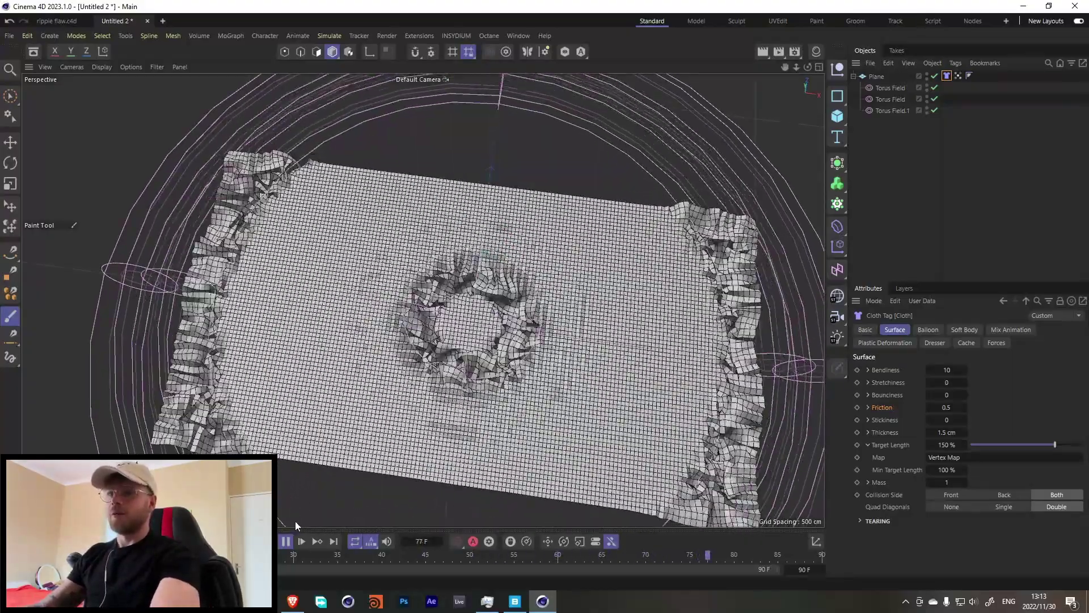
{"action": "left_click", "coordinate": [285, 542]}
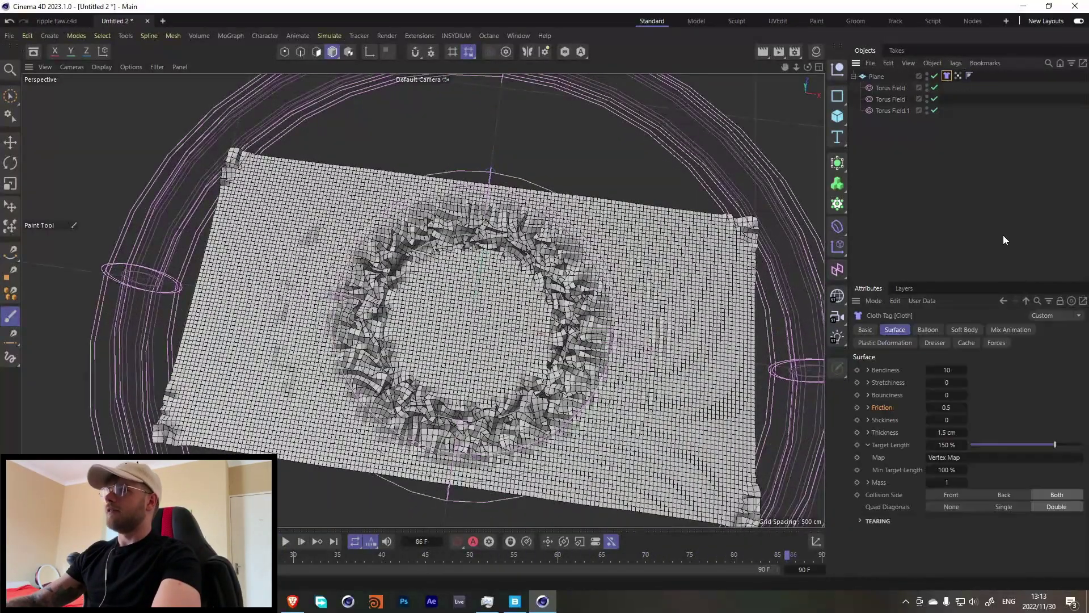
Set the cloth's With Force strength to 0 and replay the simulation to check its effect
{"action": "left_click", "coordinate": [1002, 331]}
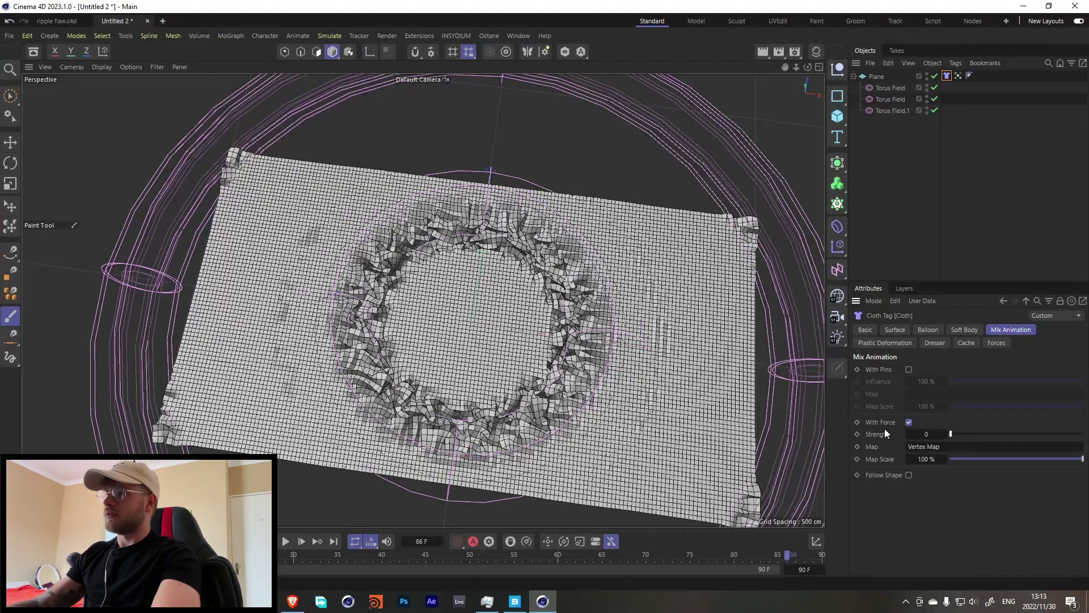
{"action": "left_click", "coordinate": [286, 541]}
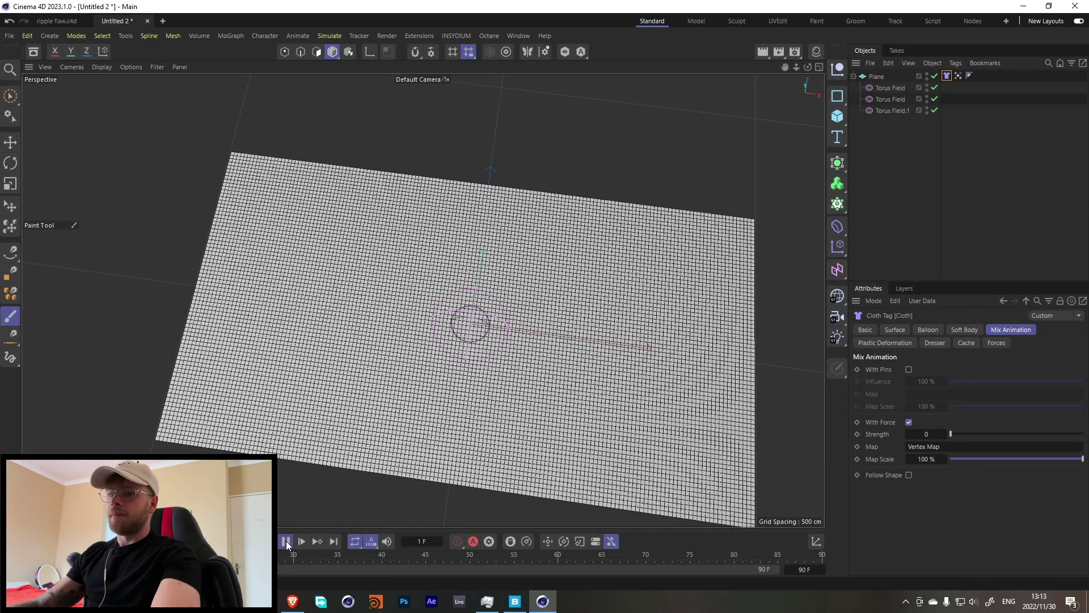
{"action": "left_click", "coordinate": [285, 542]}
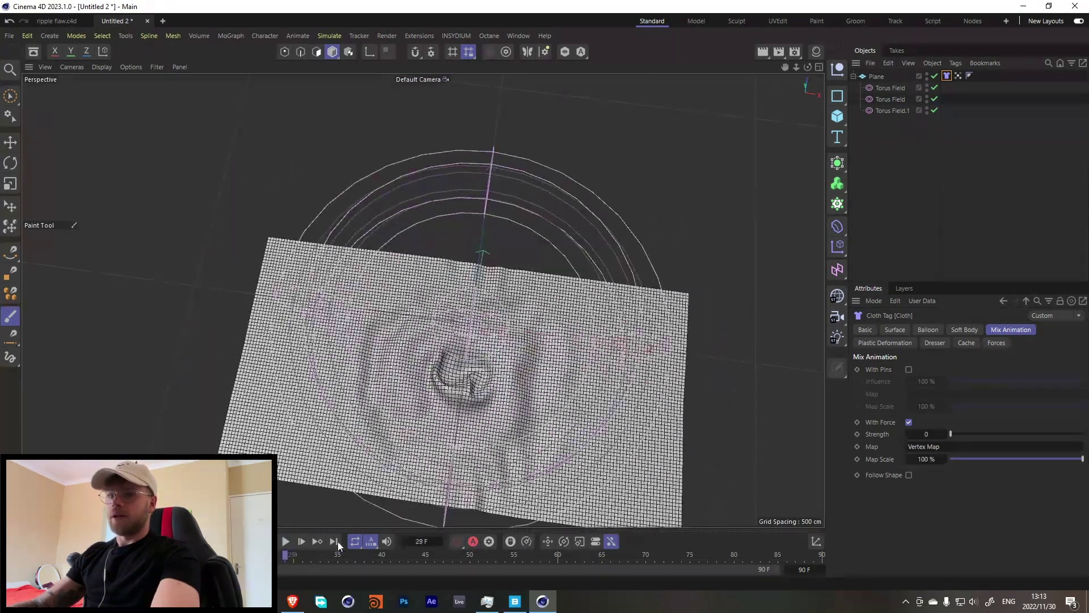
Set the simulation scene's gravity to 0 cm in the project settings and replay the cloth simulation
{"action": "key", "text": "ctrl+d"}
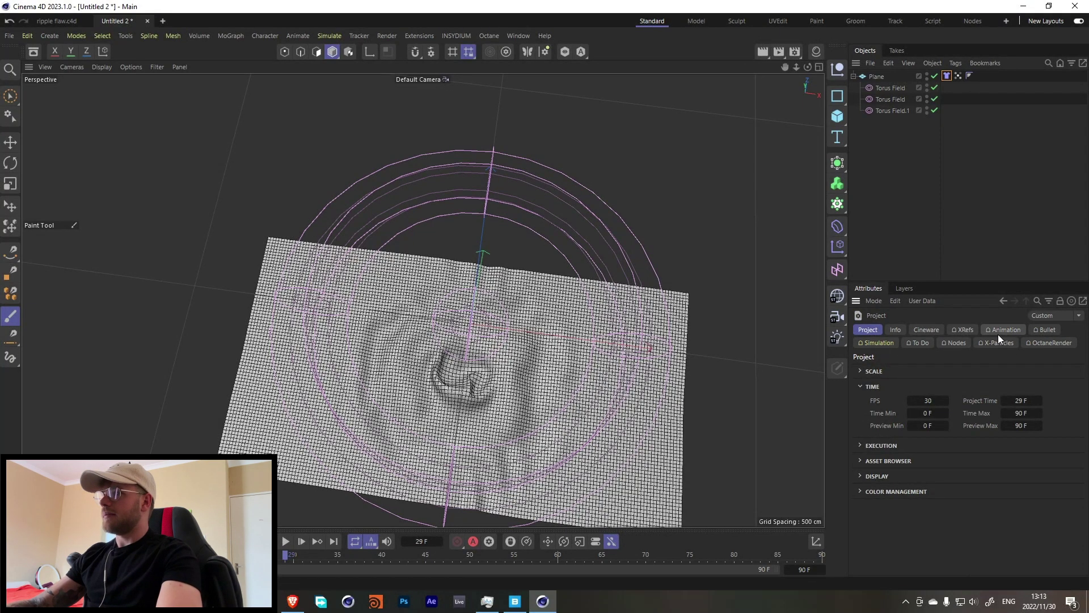
{"action": "left_click", "coordinate": [875, 342]}
{"action": "left_click", "coordinate": [867, 370]}
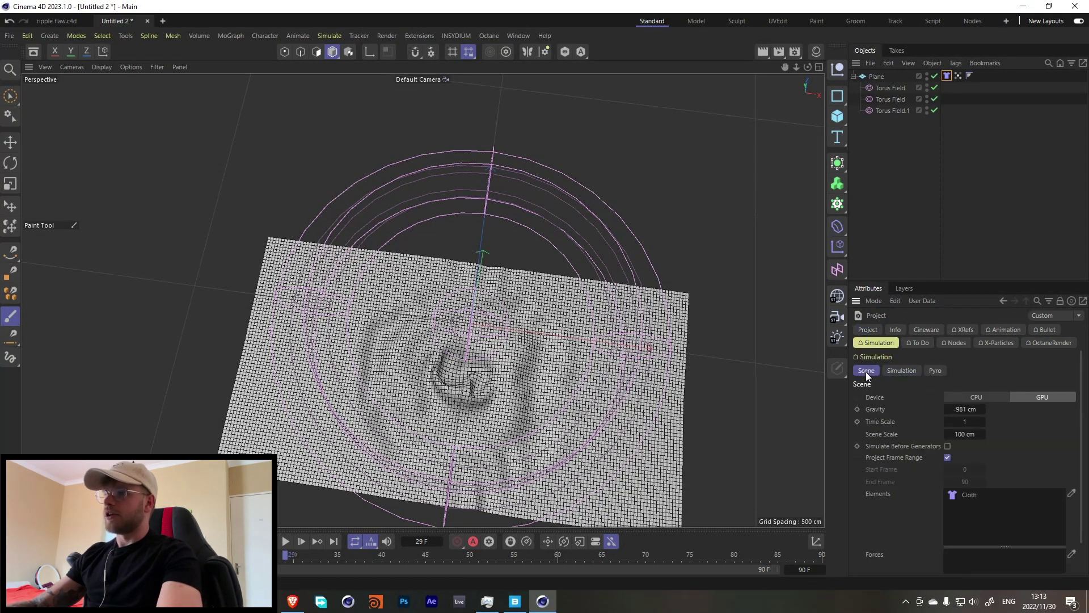
{"action": "left_click", "coordinate": [964, 409]}
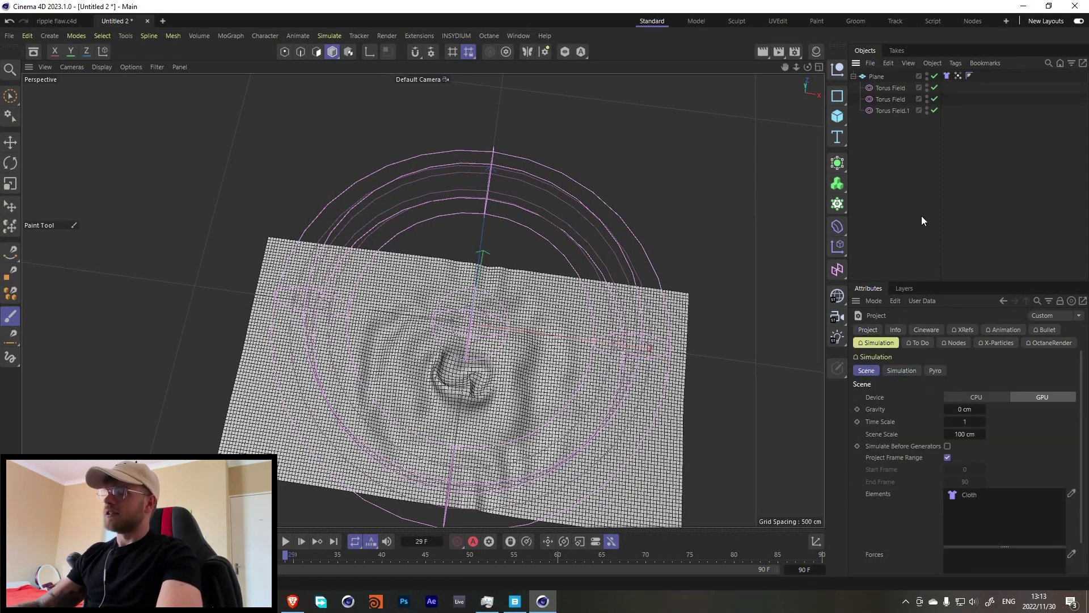
{"action": "key", "text": "F8"}
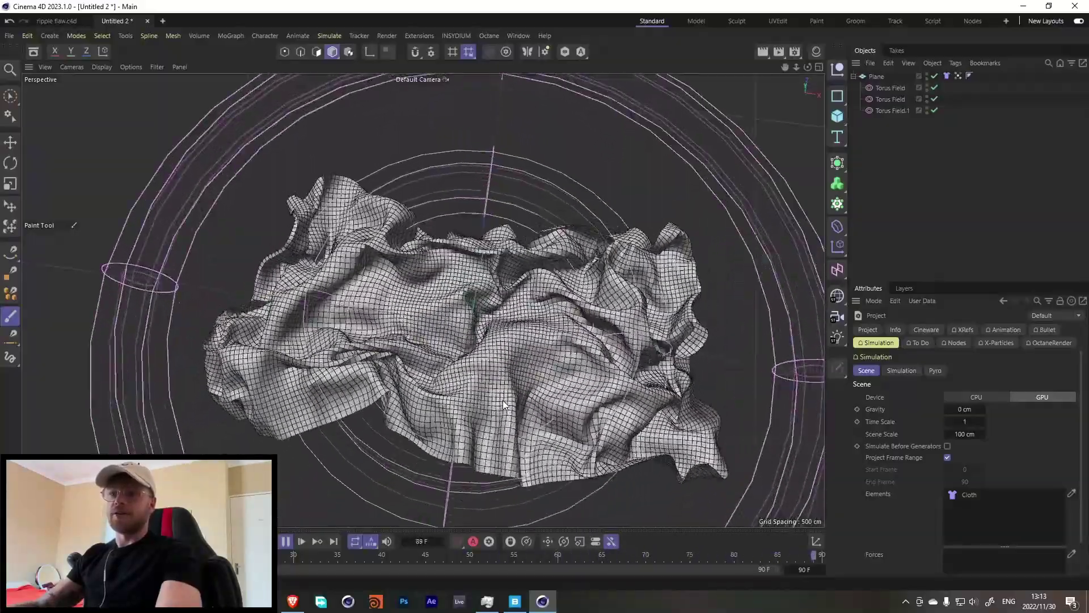
{"action": "left_click", "coordinate": [286, 542]}
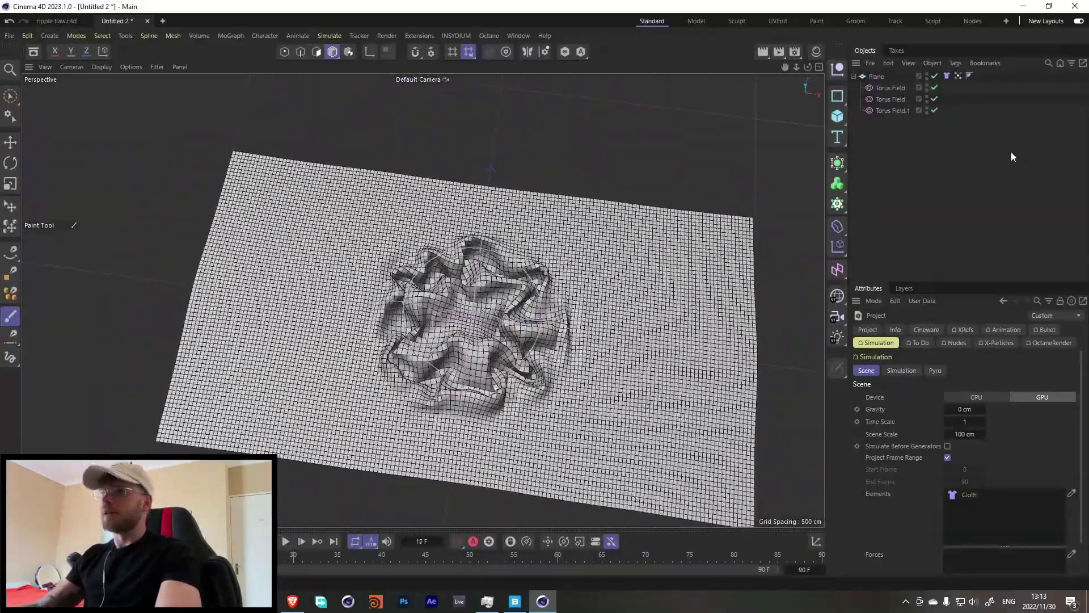
Set the cloth's With Force strength to 100 and replay the simulation to check the ripples across the plane
{"action": "left_click", "coordinate": [947, 76]}
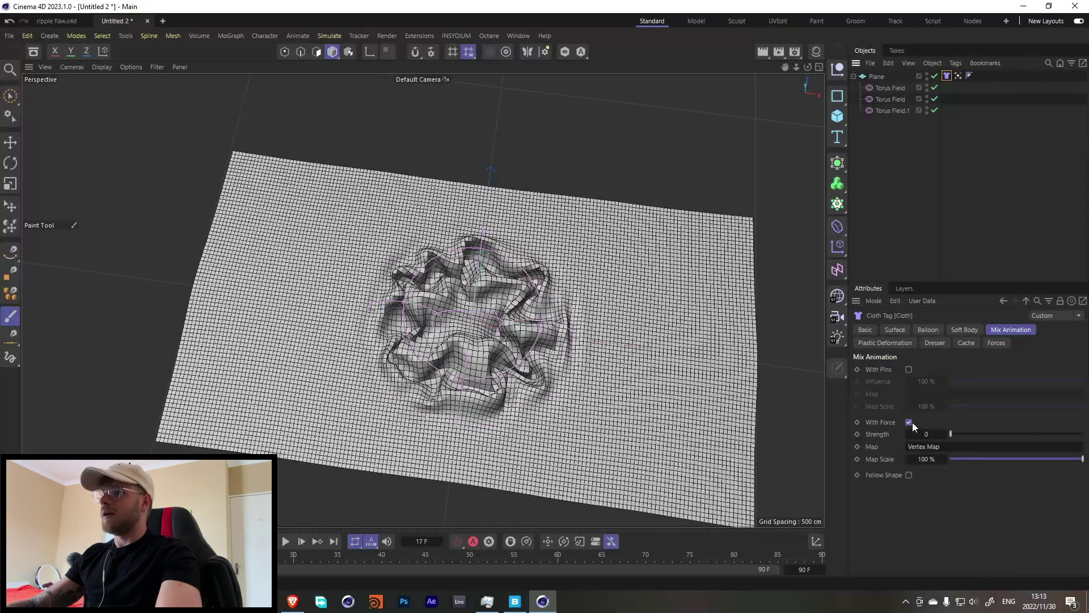
{"action": "left_click_drag", "start_coordinate": [950, 433], "coordinate": [1083, 433]}
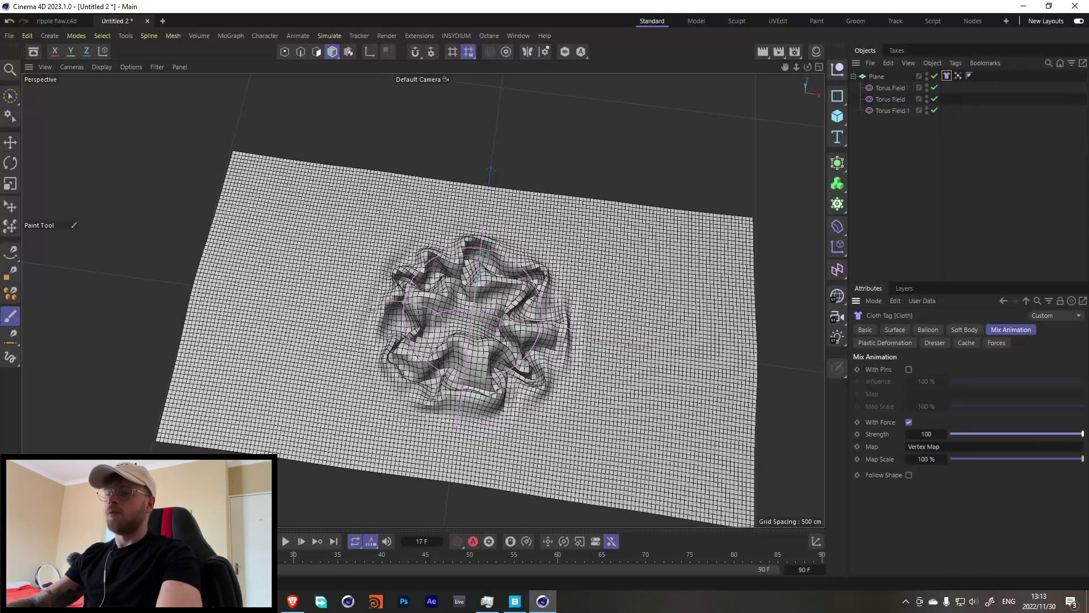
{"action": "key", "text": "shift+f"}
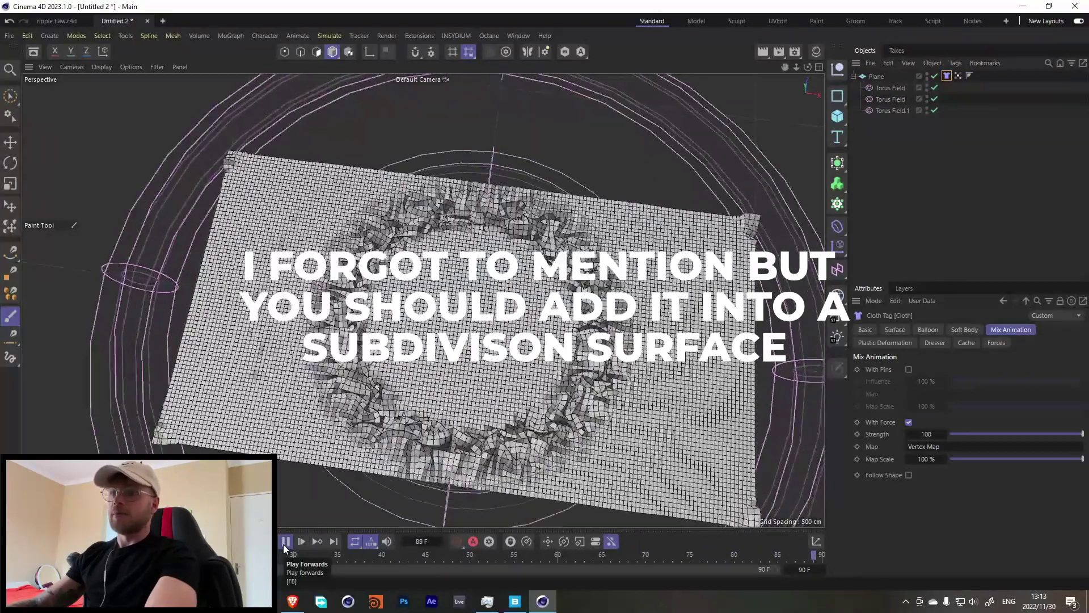
{"action": "left_click", "coordinate": [285, 542]}
{"action": "left_click", "coordinate": [285, 542]}
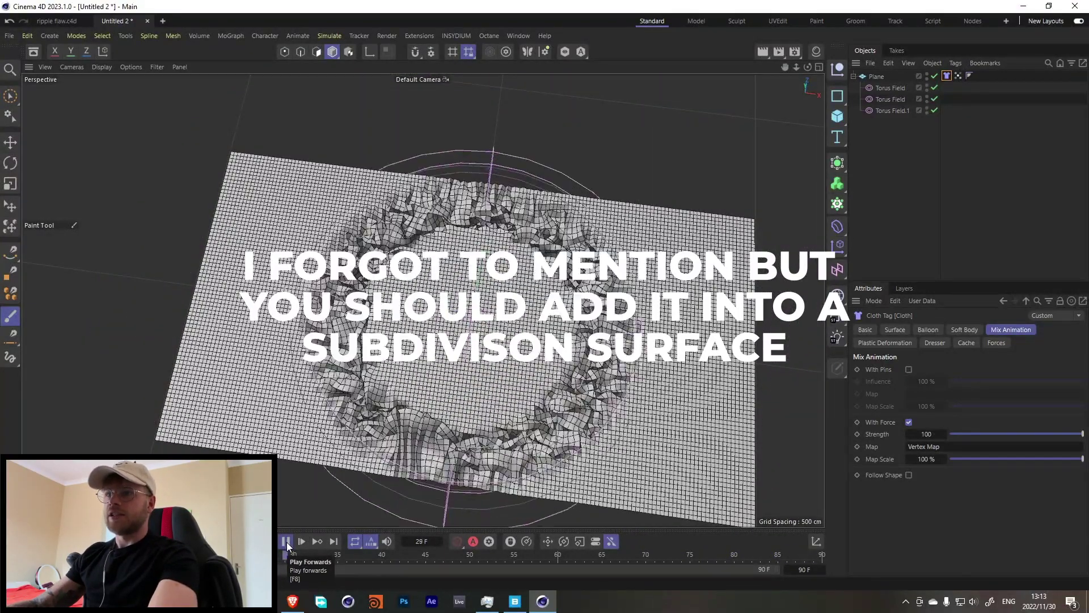
{"action": "left_click", "coordinate": [286, 542]}
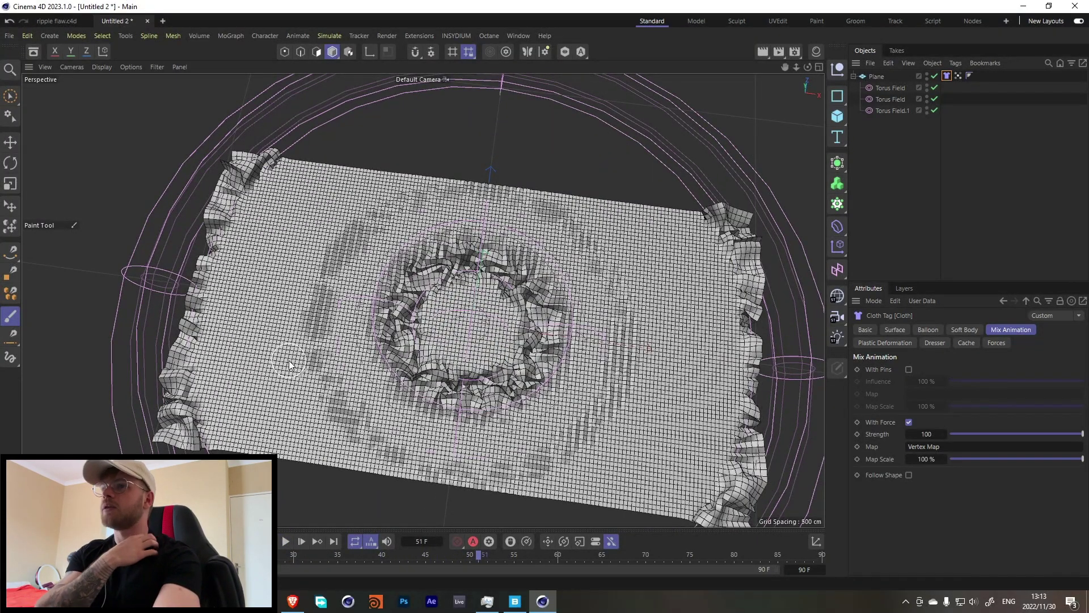
{"action": "mouse_move", "coordinate": [481, 315]}
{"action": "left_mouse_down", "text": "alt"}
{"action": "mouse_move", "coordinate": [490, 346]}
{"action": "mouse_move", "coordinate": [465, 322]}
{"action": "mouse_move", "coordinate": [478, 311]}
{"action": "left_mouse_up", "text": "alt"}
{"action": "scroll", "coordinate": [464, 321], "scroll_direction": "up", "scroll_amount": 2}
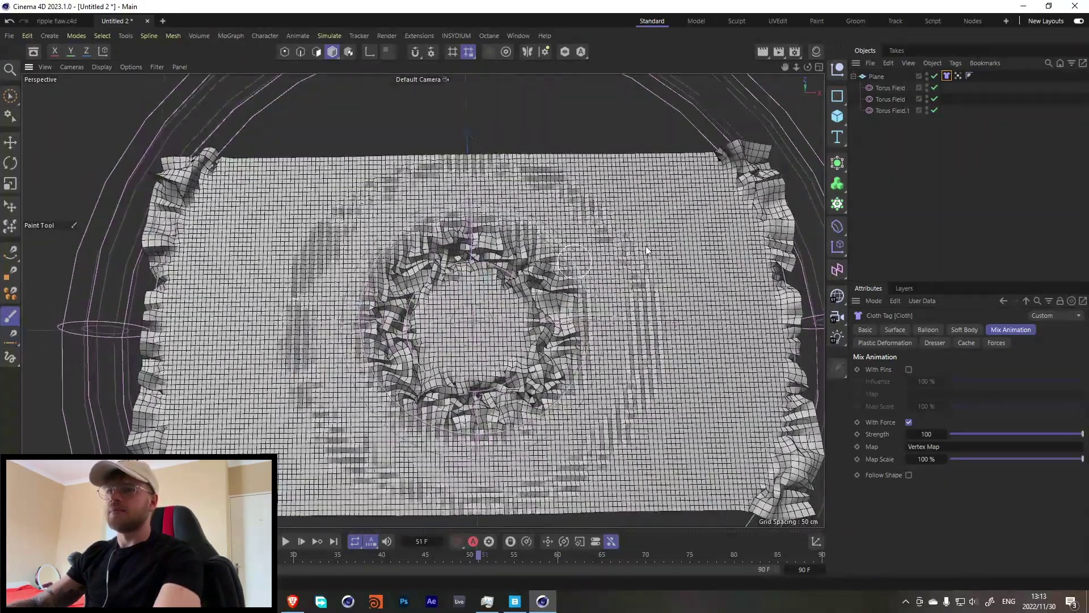
Set the scene's renderer to Octane Renderer in the render settings
{"action": "left_click", "coordinate": [915, 160]}
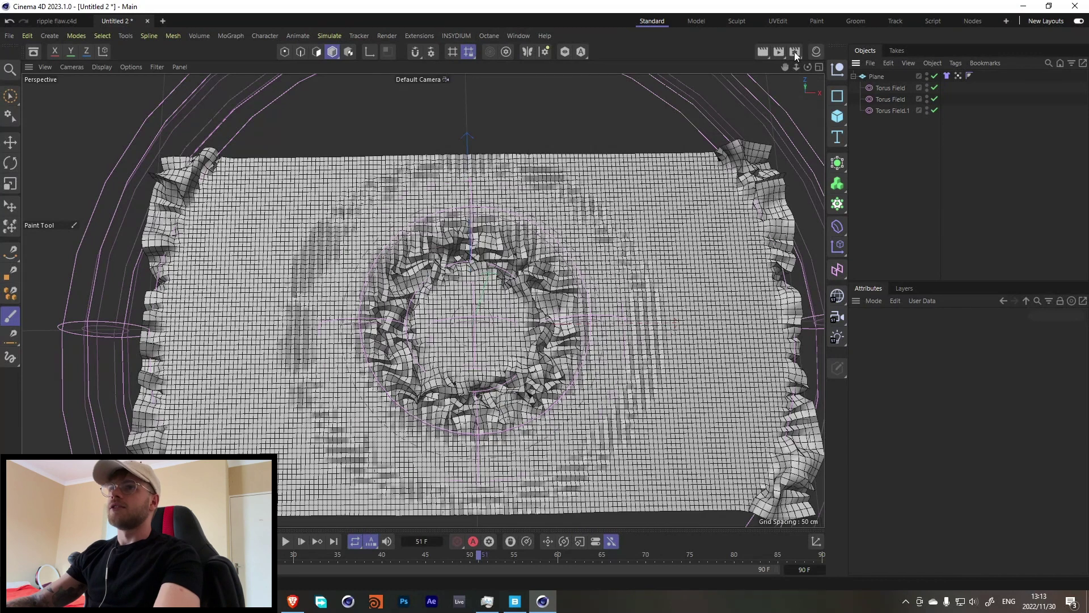
{"action": "left_click", "coordinate": [794, 52]}
{"action": "left_click", "coordinate": [779, 73]}
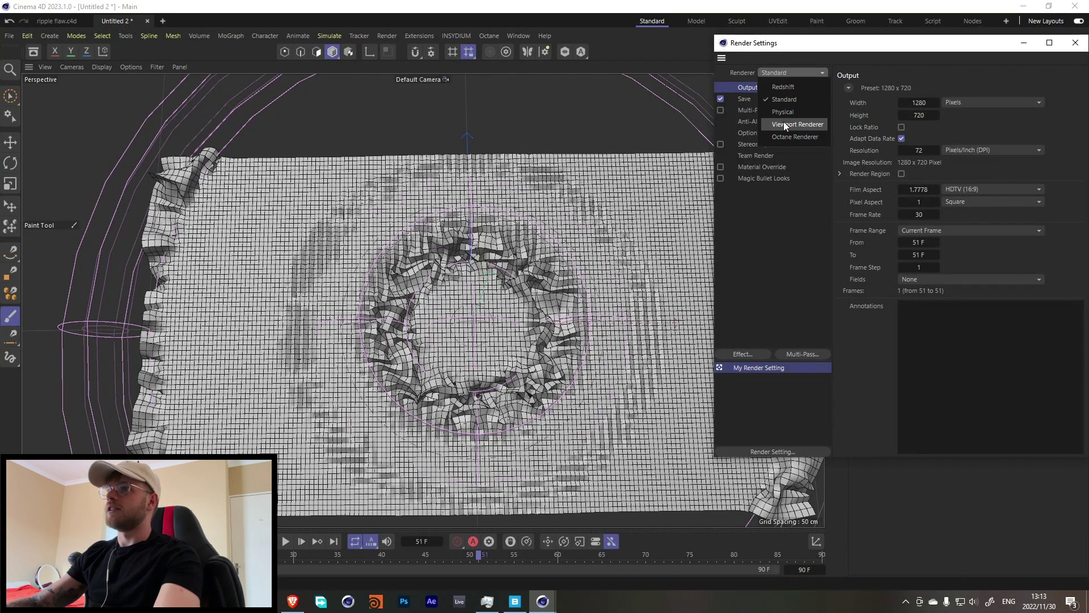
{"action": "left_click", "coordinate": [794, 137]}
{"action": "left_click", "coordinate": [1076, 43]}
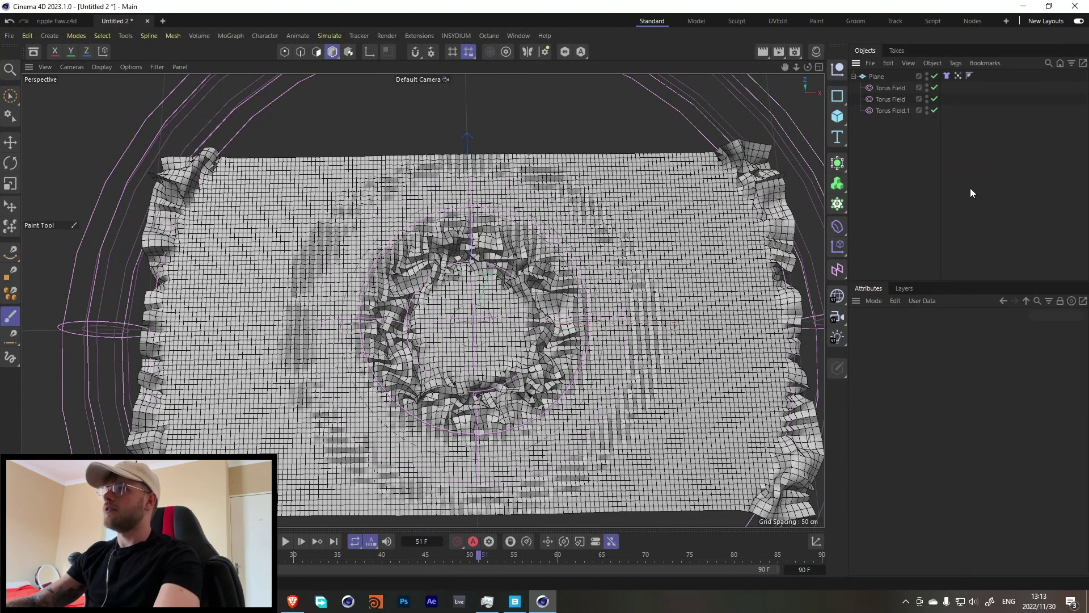
Switch to Quixel Bridge and export the Split Face Concrete Wall surface to Cinema 4D
{"action": "left_click", "coordinate": [515, 601]}
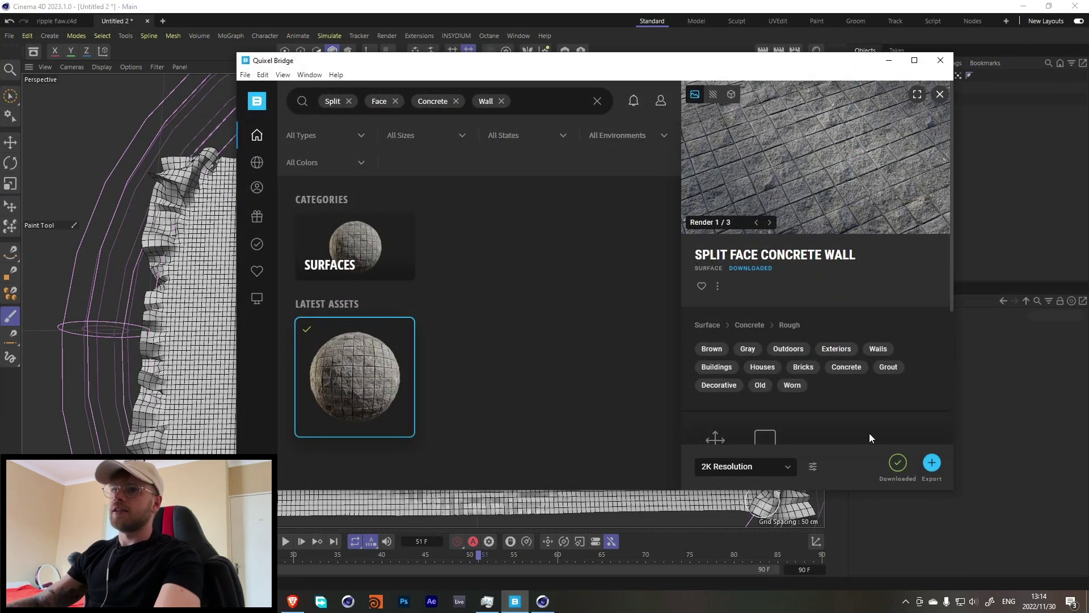
{"action": "left_click", "coordinate": [931, 462]}
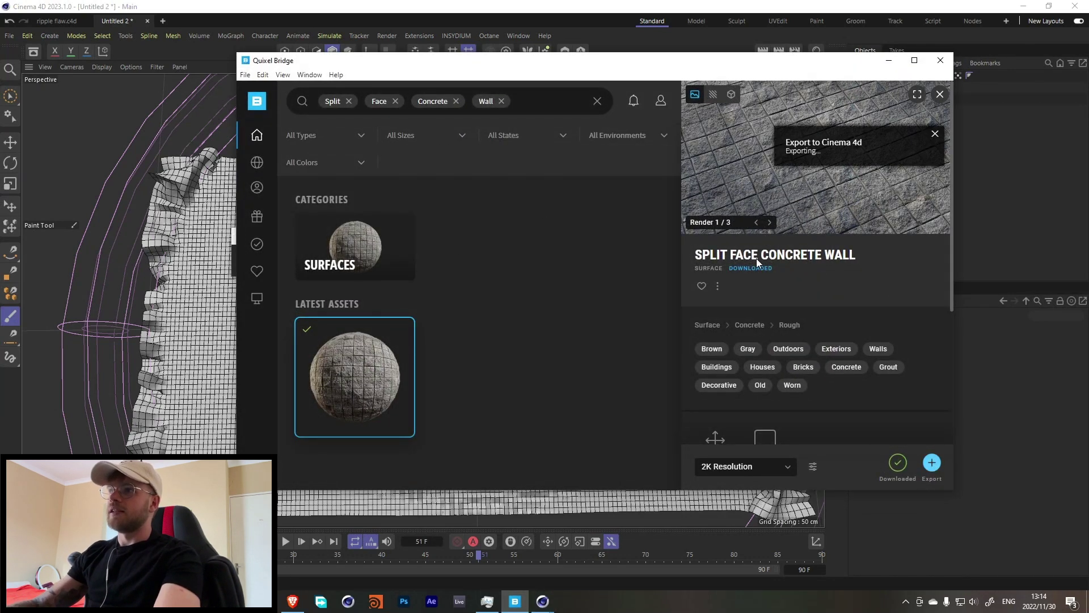
{"action": "left_click", "coordinate": [888, 61]}
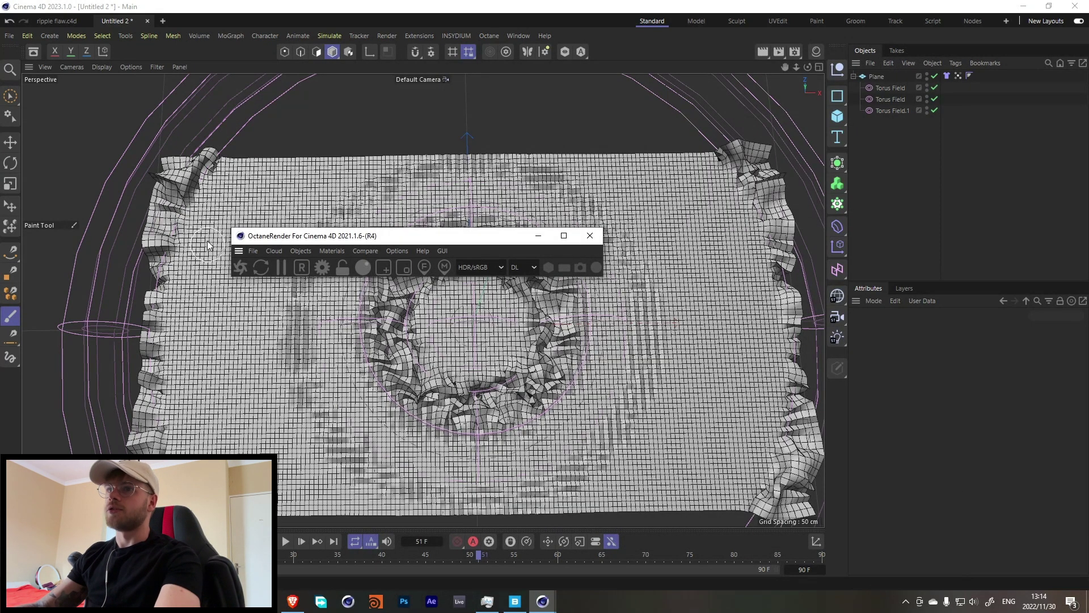
Dismiss the Octane dialog, open the Octane Live Viewer and show the Material Manager with the imported concrete material selected
{"action": "left_click", "coordinate": [590, 235]}
{"action": "left_click", "coordinate": [488, 35]}
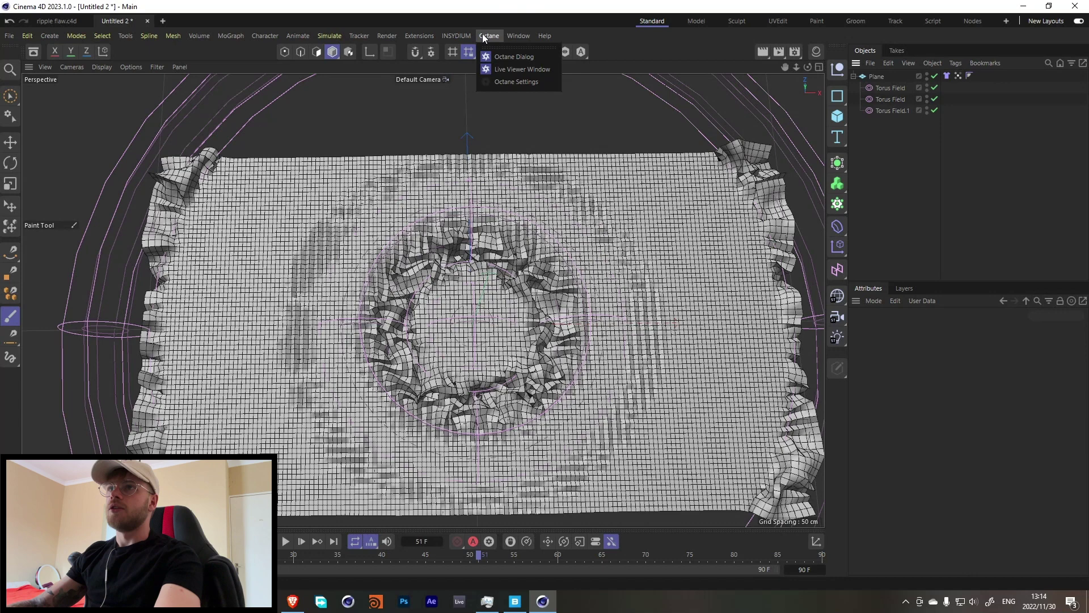
{"action": "left_click", "coordinate": [512, 69]}
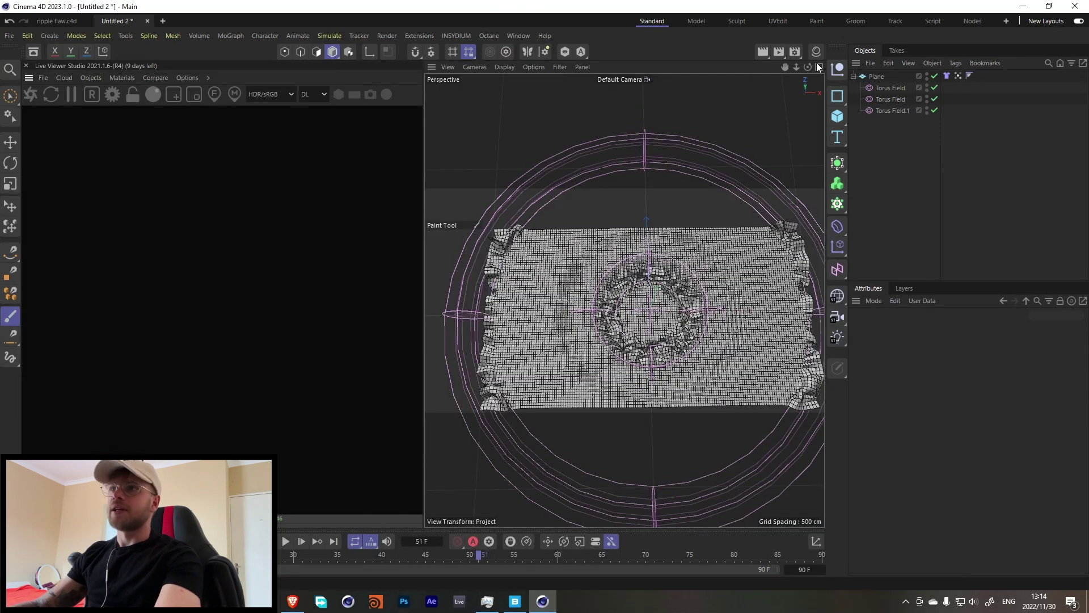
{"action": "left_click", "coordinate": [816, 54]}
{"action": "left_click", "coordinate": [785, 105]}
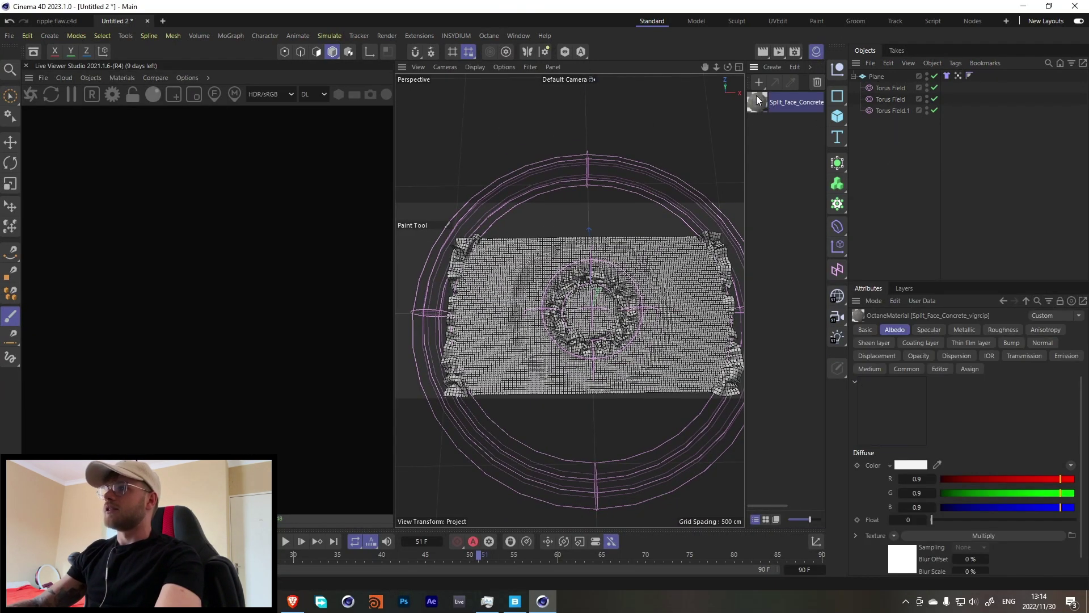
Create an Octane Mix Material and an Octane Specular Material
{"action": "left_click", "coordinate": [121, 80]}
{"action": "mouse_move", "coordinate": [131, 137]}
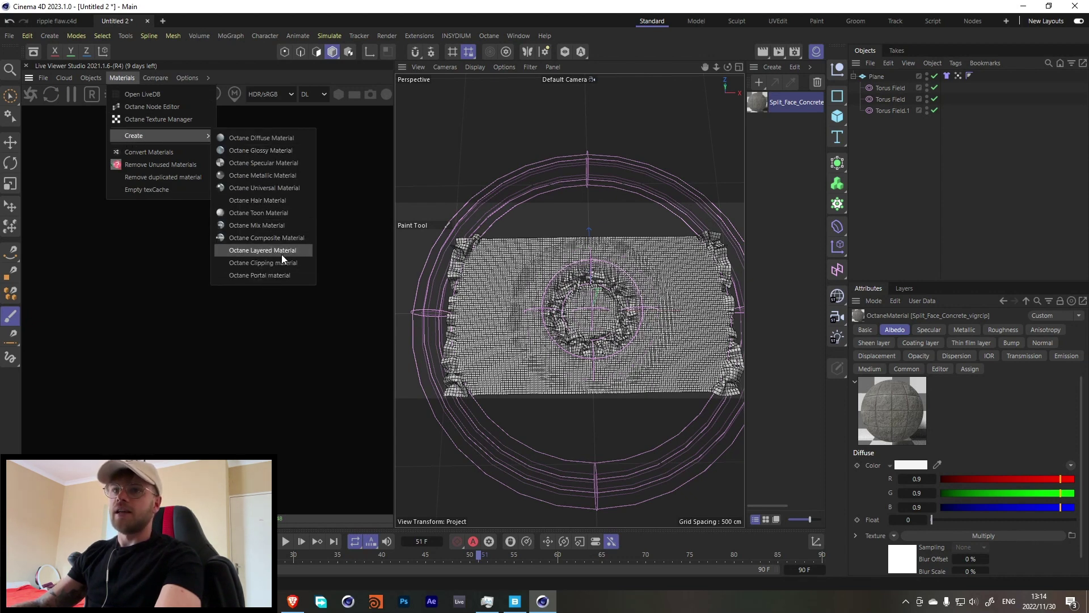
{"action": "left_click", "coordinate": [270, 225]}
{"action": "left_click", "coordinate": [122, 78]}
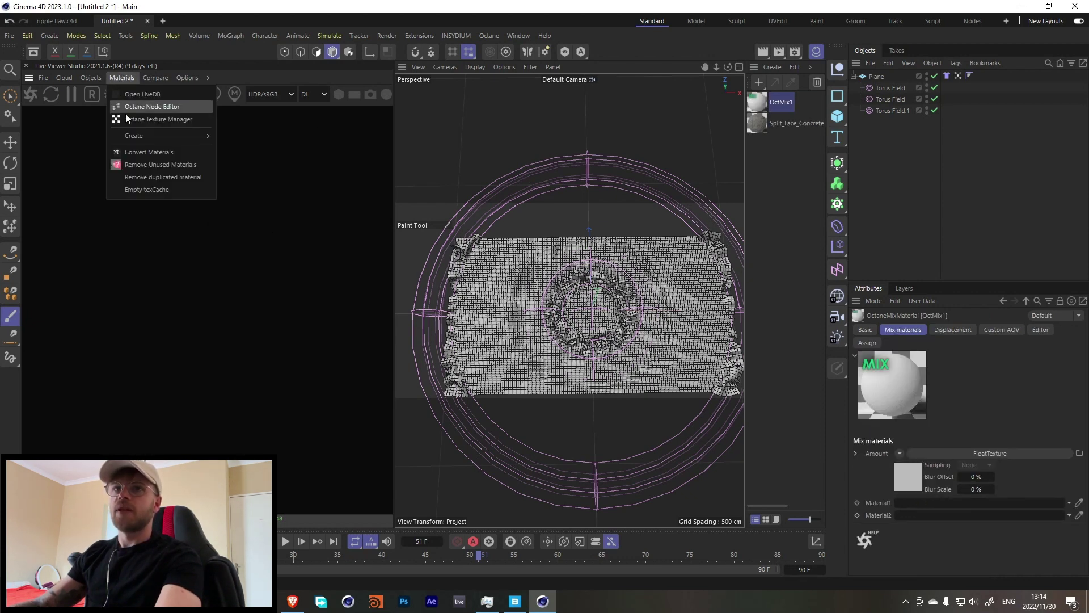
{"action": "mouse_move", "coordinate": [136, 136]}
{"action": "left_click", "coordinate": [273, 162]}
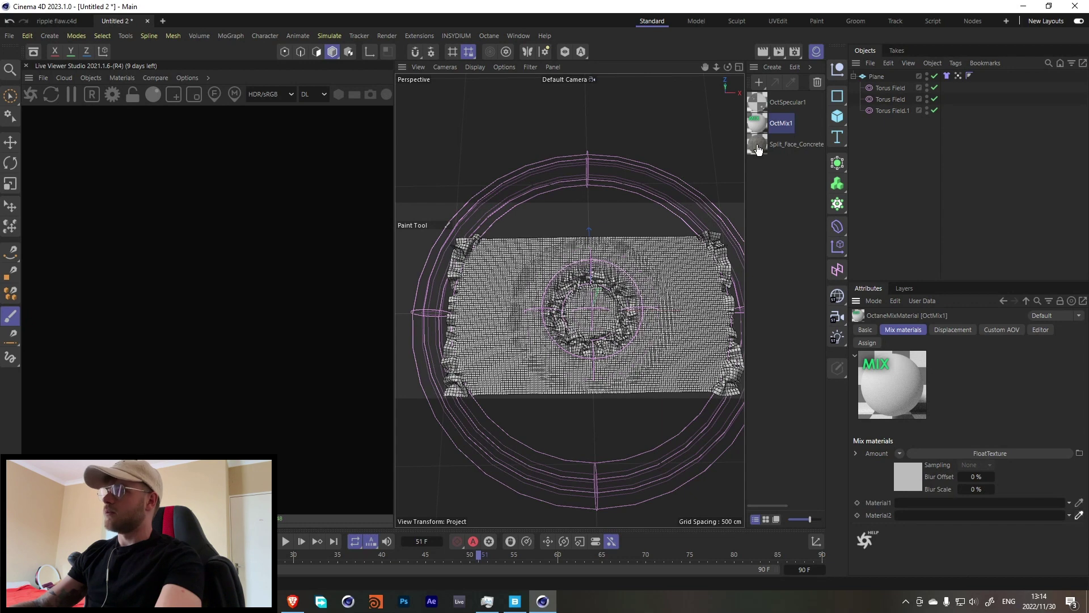
Set OctSpecular1 as Material1 and the Split Face Concrete as Material2 of OctMix1, and apply the mix material to the Plane
{"action": "left_click_drag", "start_coordinate": [760, 149], "coordinate": [976, 514]}
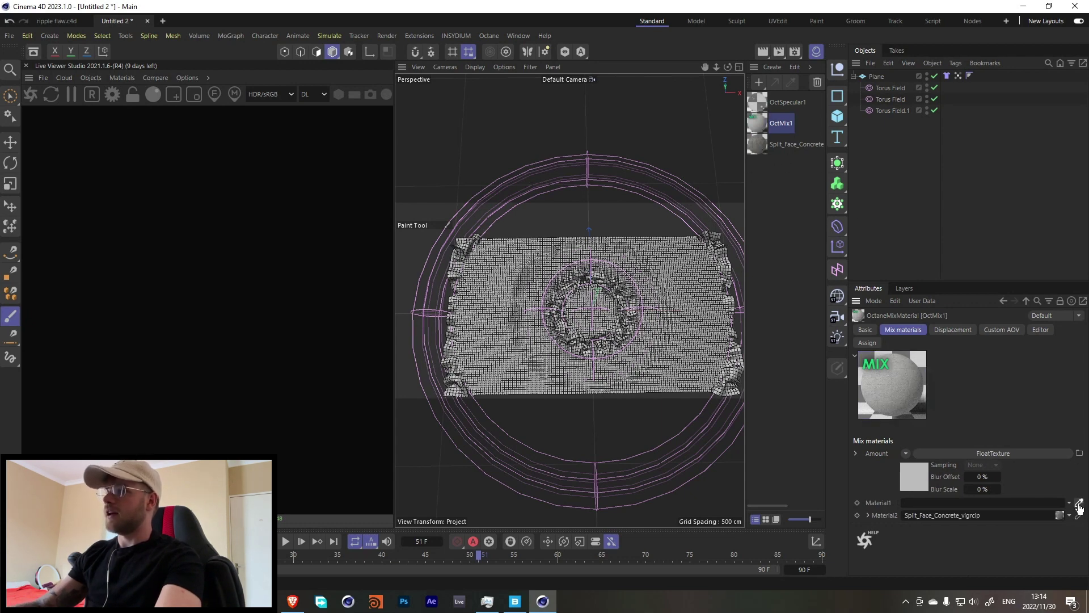
{"action": "left_click", "coordinate": [760, 108]}
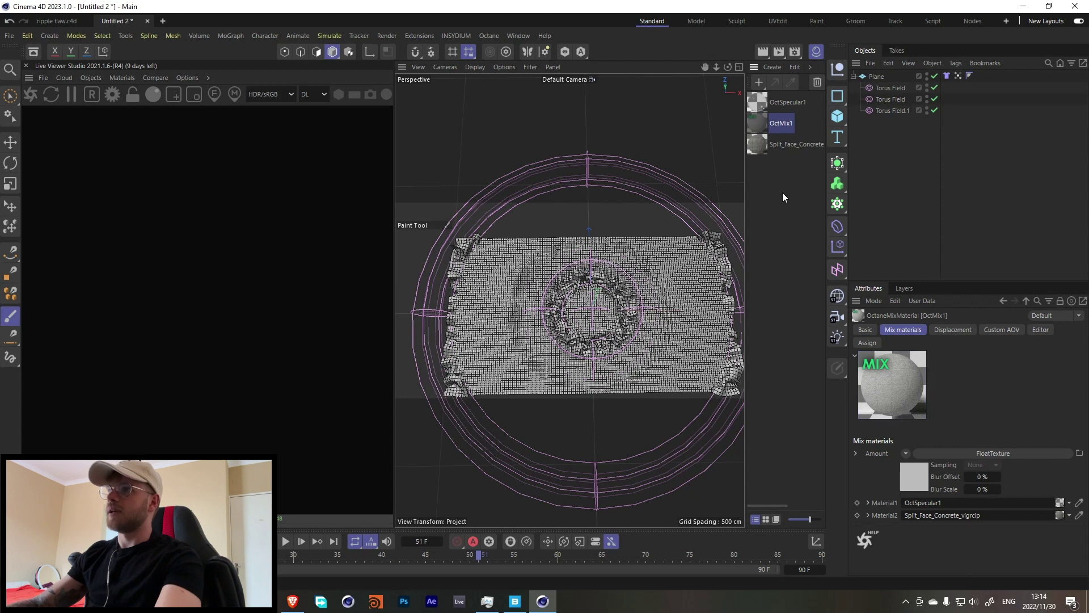
{"action": "left_click", "coordinate": [768, 192]}
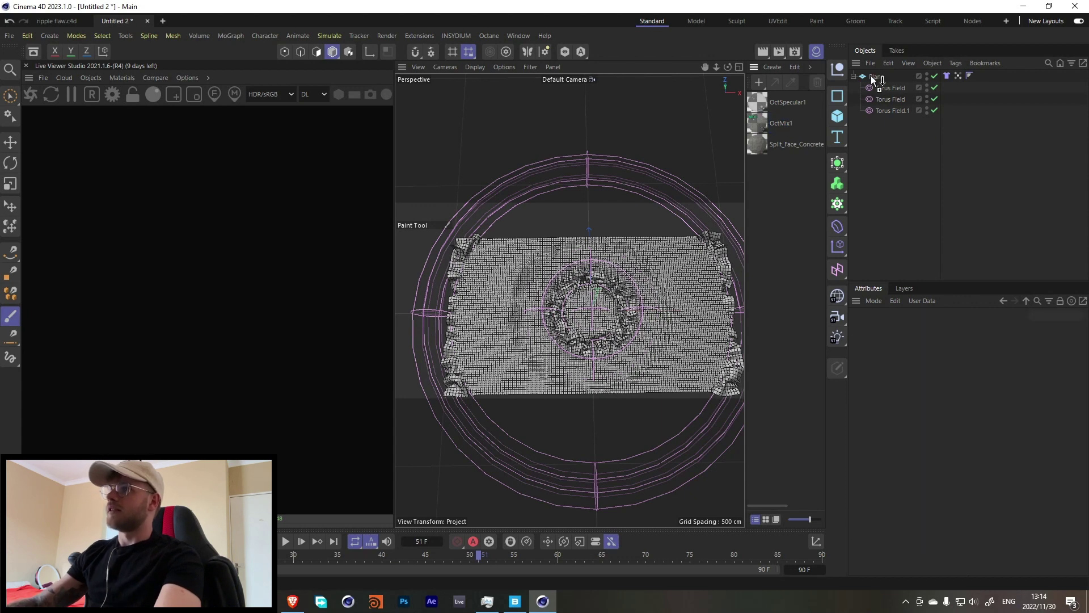
{"action": "left_click_drag", "start_coordinate": [874, 80], "coordinate": [877, 77]}
Start the Octane live render and examine the mixed material around the ripple on the plane
{"action": "scroll", "coordinate": [615, 309], "scroll_direction": "up", "scroll_amount": 4}
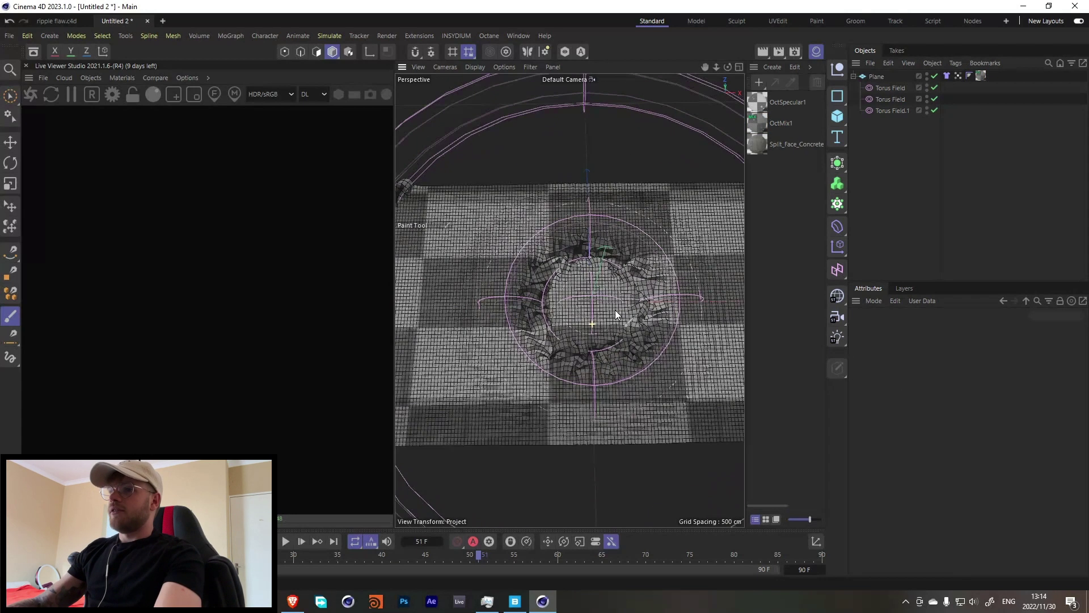
{"action": "left_click", "coordinate": [32, 95]}
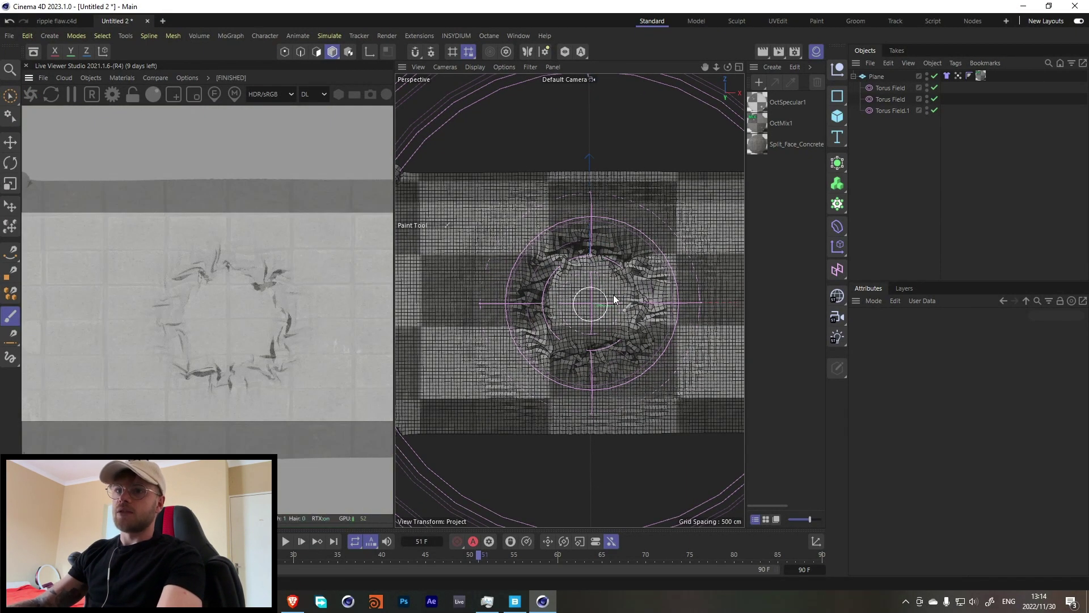
{"action": "scroll", "coordinate": [621, 277], "scroll_direction": "down", "scroll_amount": 5}
{"action": "scroll", "coordinate": [606, 291], "scroll_direction": "up", "scroll_amount": 3}
{"action": "scroll", "coordinate": [606, 291], "scroll_direction": "up", "scroll_amount": 2}
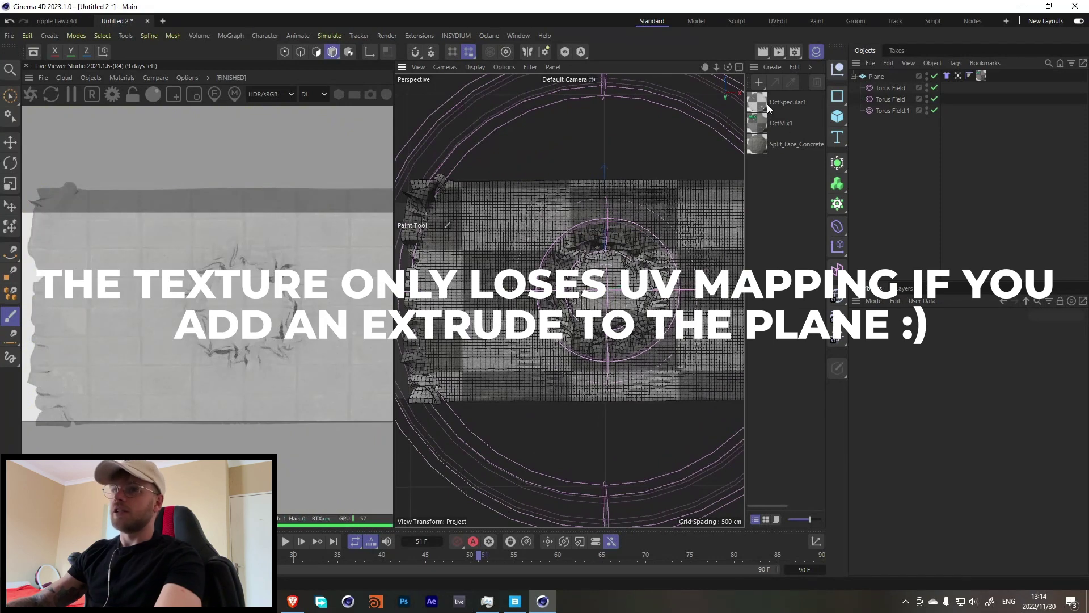
Open the OctMix1 material in the Octane Node Editor and rearrange its overlapping nodes
{"action": "double_click", "coordinate": [758, 123]}
{"action": "left_click", "coordinate": [740, 257]}
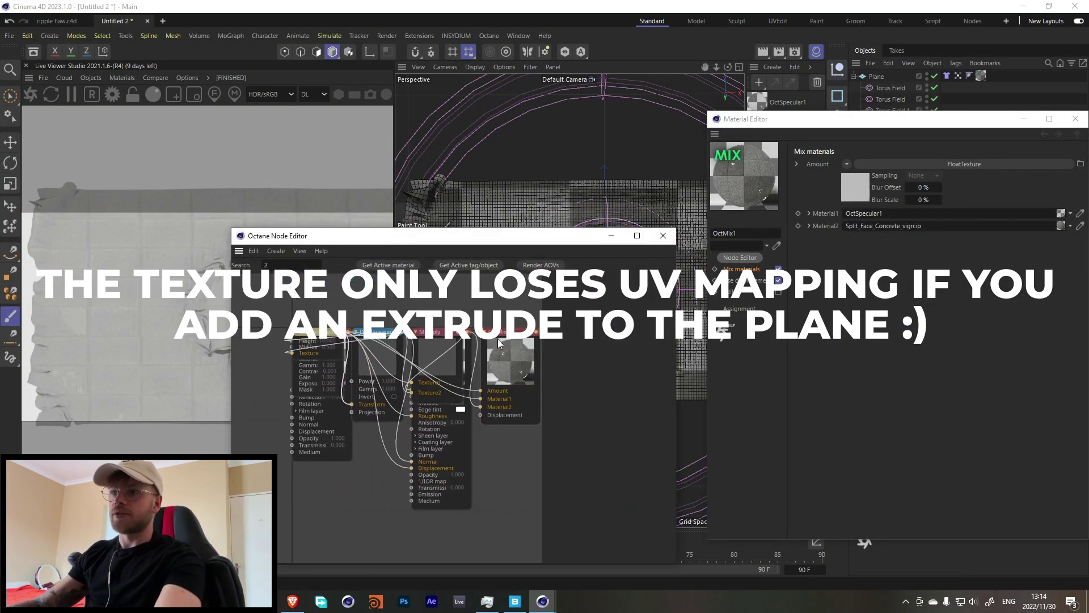
{"action": "right_click", "coordinate": [505, 352]}
{"action": "left_click", "coordinate": [537, 452]}
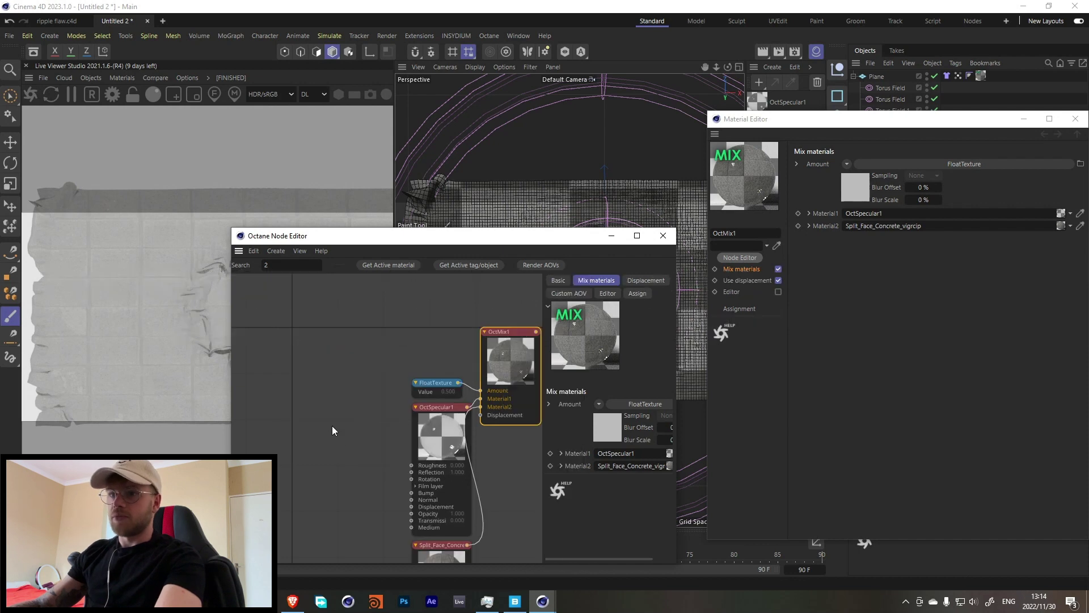
Scale the concrete textures' shared transform node uniformly to about 0.28
{"action": "scroll", "coordinate": [363, 471], "scroll_direction": "down", "scroll_amount": 3}
{"action": "middle_click_drag", "start_coordinate": [355, 525], "coordinate": [375, 467]}
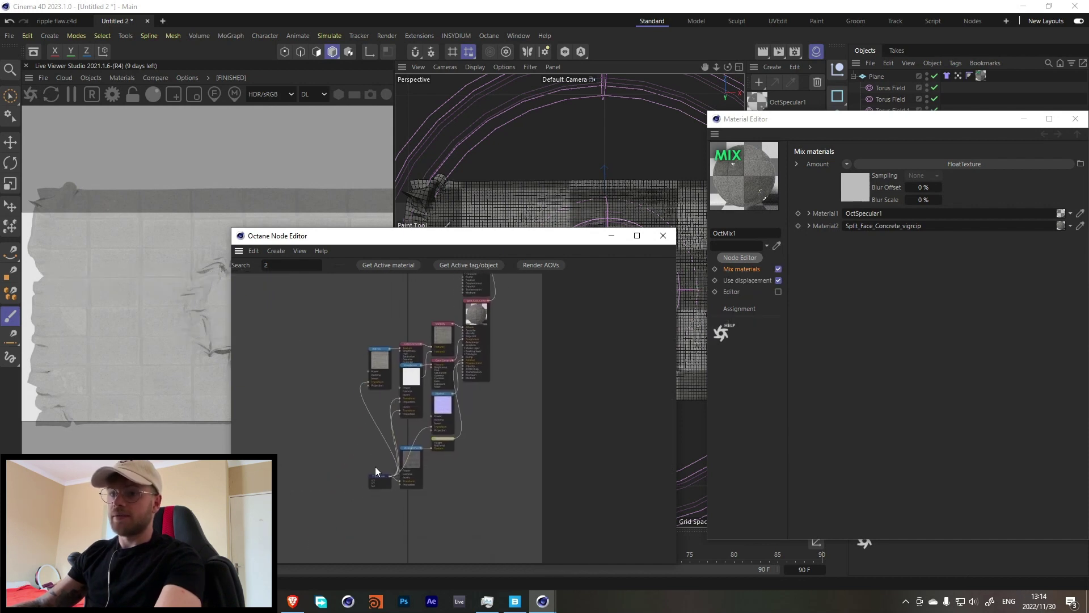
{"action": "left_click", "coordinate": [363, 464]}
{"action": "left_click_drag", "start_coordinate": [656, 401], "coordinate": [649, 403]}
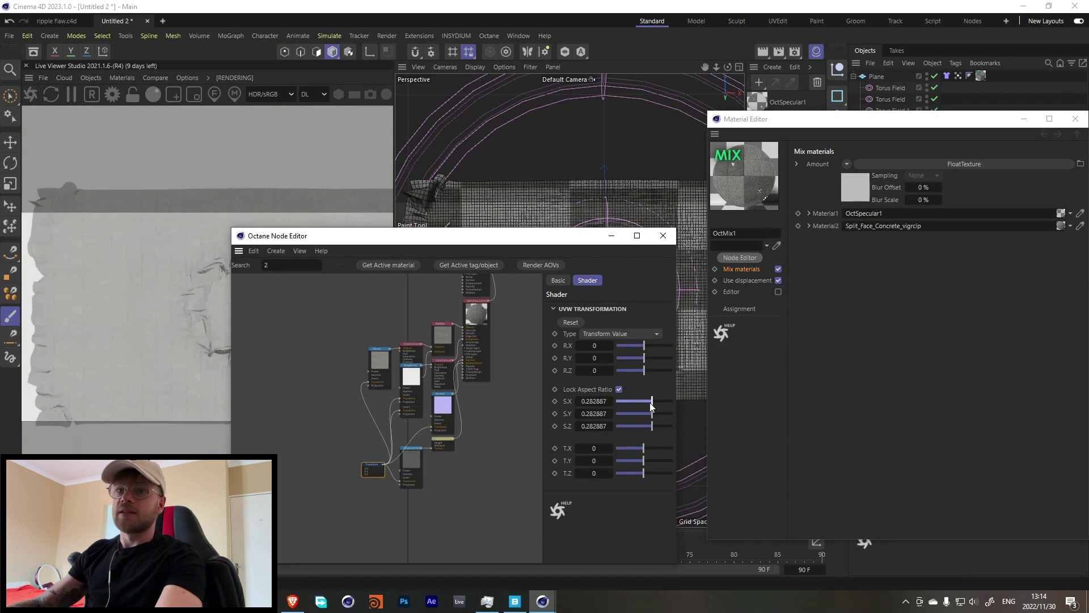
Delete the FloatTexture node and connect a Vertex map node to OctMix1's Amount input in its place
{"action": "middle_click_drag", "start_coordinate": [510, 324], "coordinate": [501, 426]}
{"action": "left_click", "coordinate": [461, 335]}
{"action": "key", "text": "Delete"}
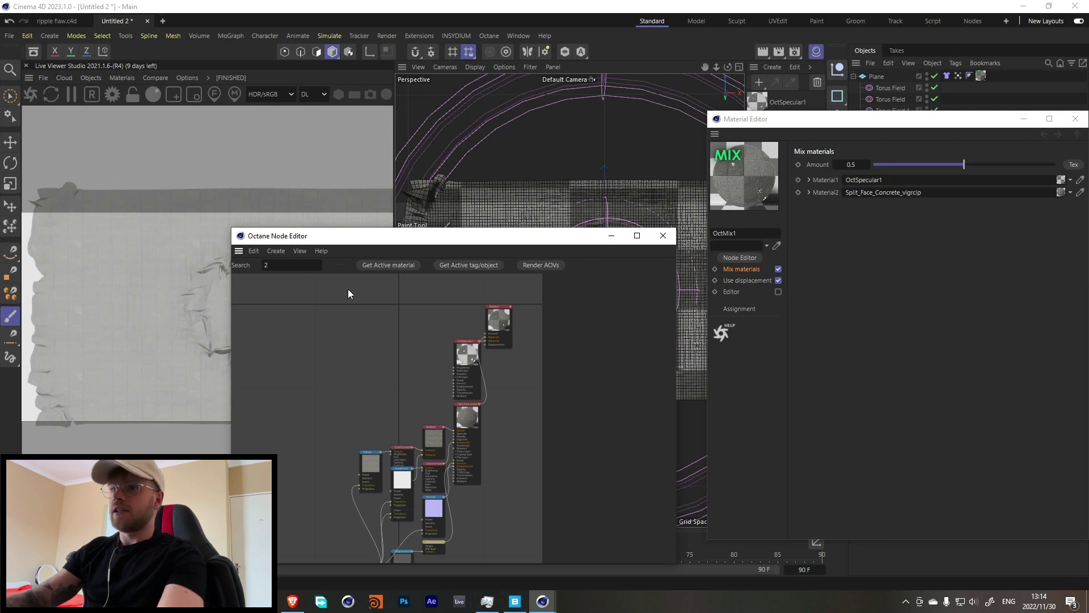
{"action": "left_click_drag", "start_coordinate": [278, 266], "coordinate": [227, 269]}
{"action": "type", "text": "vert"}
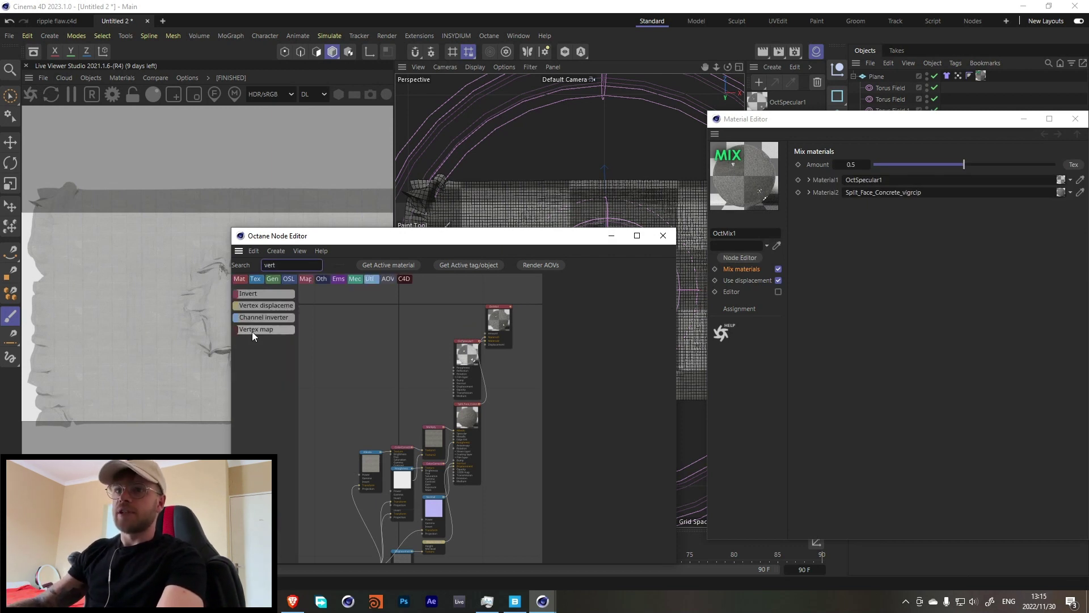
{"action": "left_click_drag", "start_coordinate": [252, 331], "coordinate": [488, 336]}
Assign the plane's Vertex Map tag to the Vertex map node and close the material and node editors
{"action": "left_click", "coordinate": [1068, 122]}
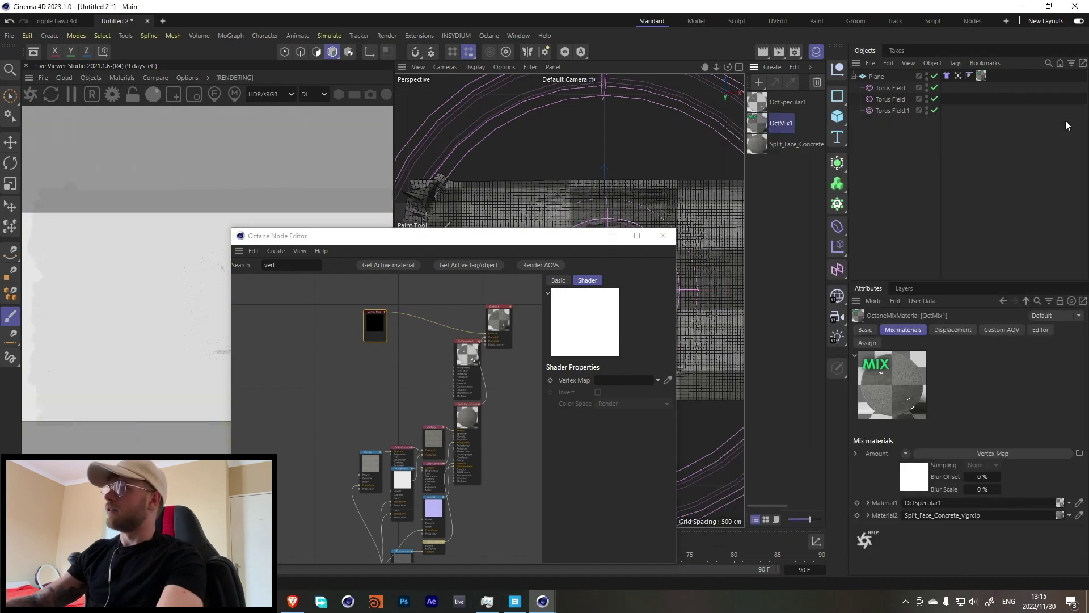
{"action": "left_click_drag", "start_coordinate": [561, 392], "coordinate": [599, 381]}
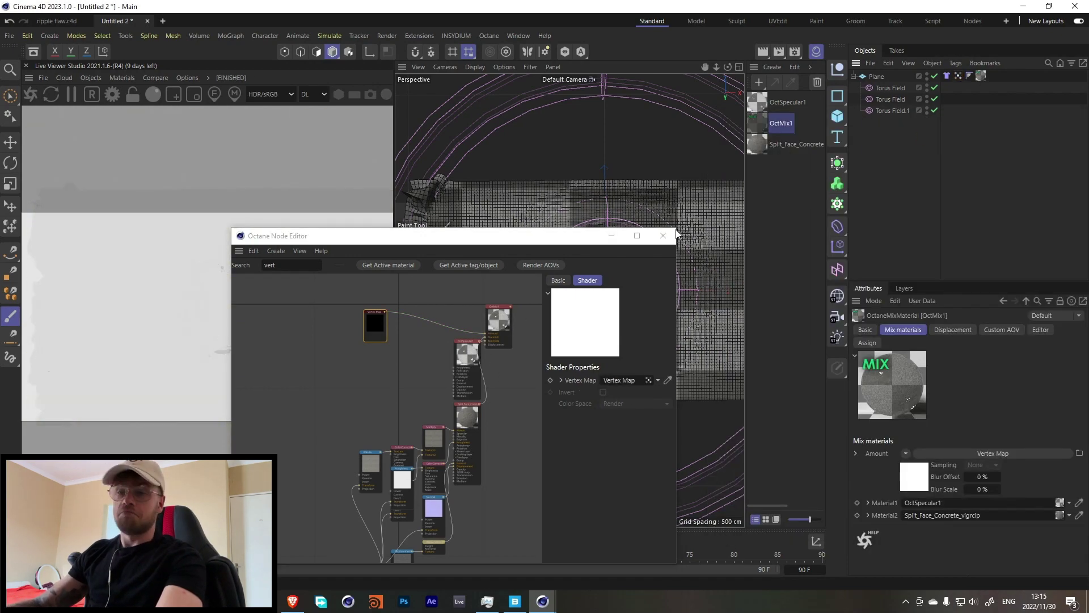
{"action": "left_click", "coordinate": [662, 237]}
Play the simulation with the live render running, pause it and examine the vertex-map blend of the materials
{"action": "scroll", "coordinate": [647, 309], "scroll_direction": "up", "scroll_amount": 5}
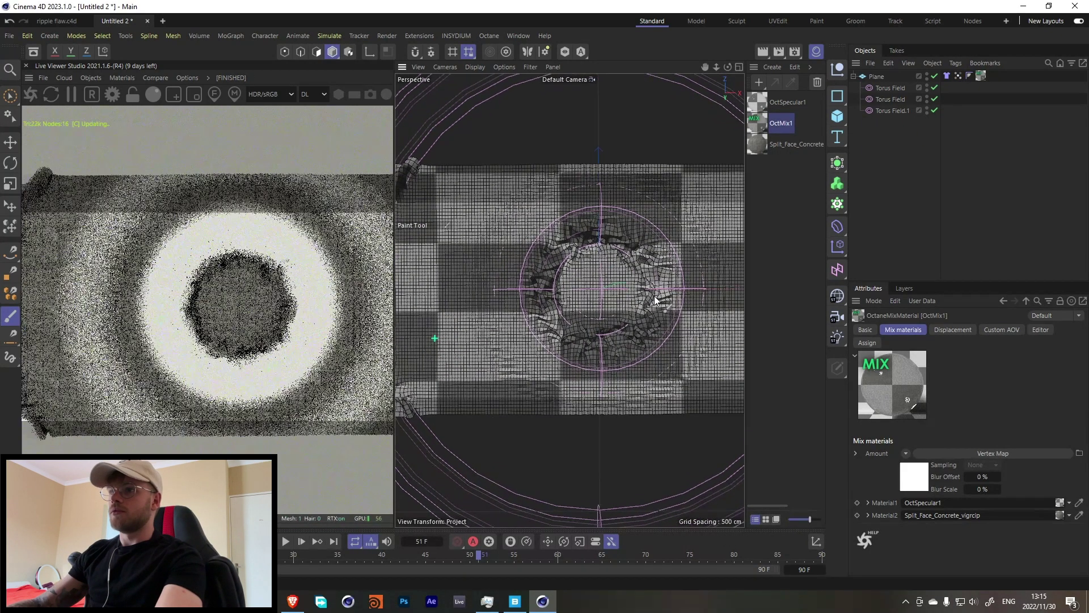
{"action": "left_click", "coordinate": [286, 542]}
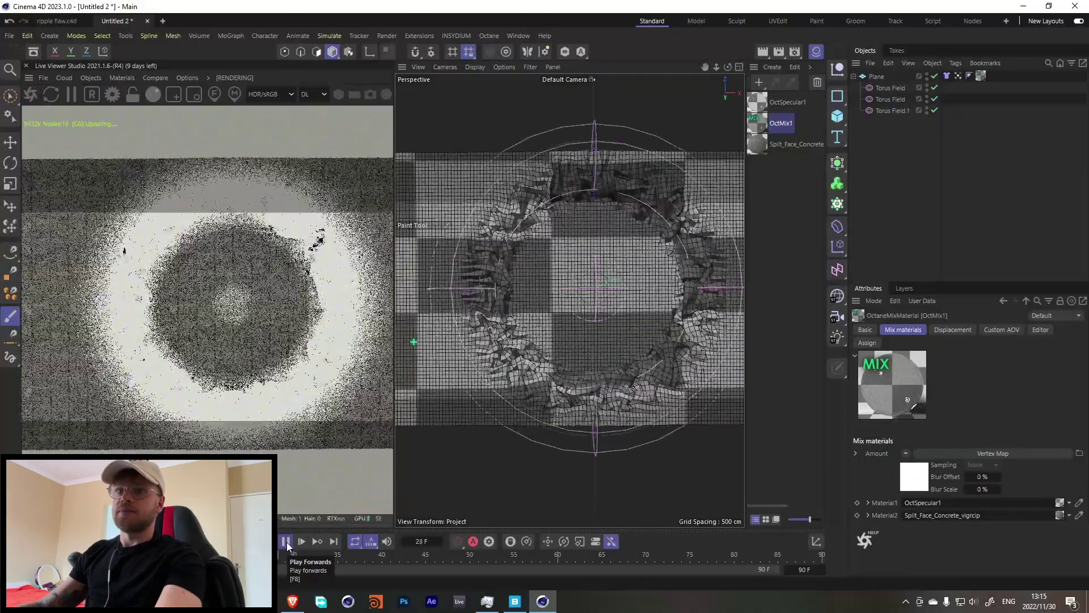
{"action": "left_click", "coordinate": [286, 542]}
{"action": "left_click_drag", "start_coordinate": [573, 292], "coordinate": [560, 322], "text": "alt"}
{"action": "scroll", "coordinate": [538, 334], "scroll_direction": "down", "scroll_amount": 3}
{"action": "scroll", "coordinate": [539, 333], "scroll_direction": "up", "scroll_amount": 4}
{"action": "middle_click_drag", "start_coordinate": [559, 322], "coordinate": [590, 272], "text": "alt"}
Switch the live render's kernel from DL to PT
{"action": "left_click", "coordinate": [313, 94]}
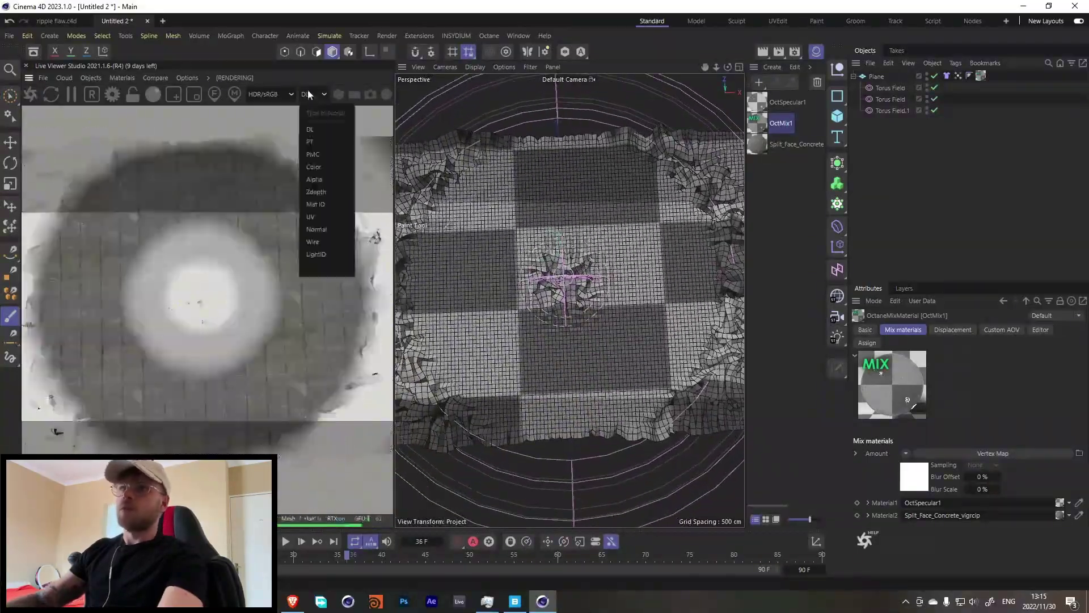
{"action": "left_click", "coordinate": [312, 150]}
{"action": "scroll", "coordinate": [584, 284], "scroll_direction": "down", "scroll_amount": 3}
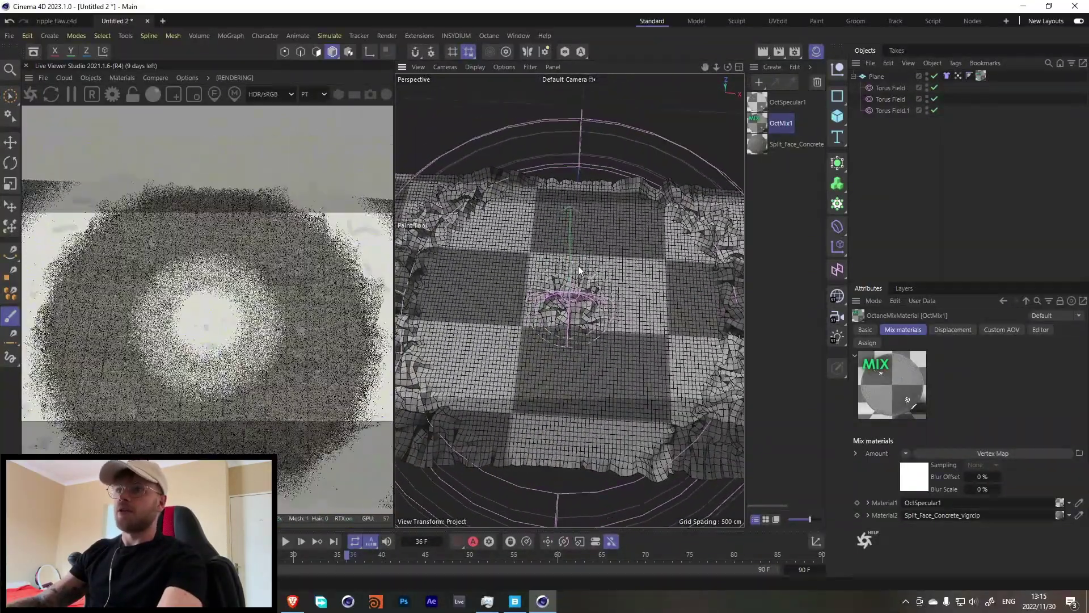
{"action": "scroll", "coordinate": [579, 269], "scroll_direction": "up", "scroll_amount": 5}
Open OctMix1's node graph, select the concrete textures' shared transform node and unlock its aspect ratio
{"action": "double_click", "coordinate": [757, 124]}
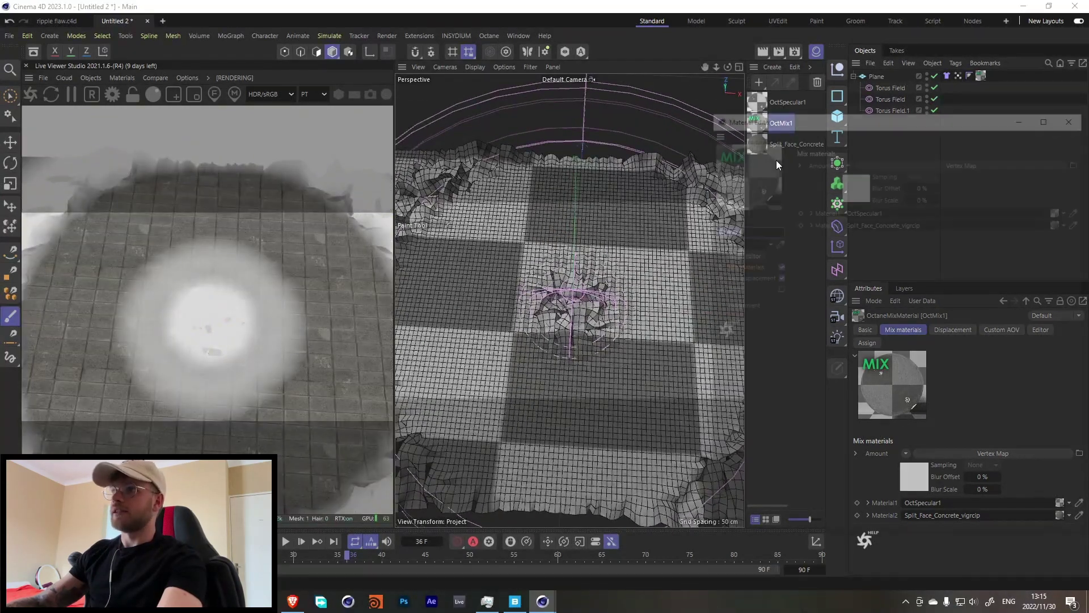
{"action": "left_click", "coordinate": [738, 255]}
{"action": "type", "text": "1"}
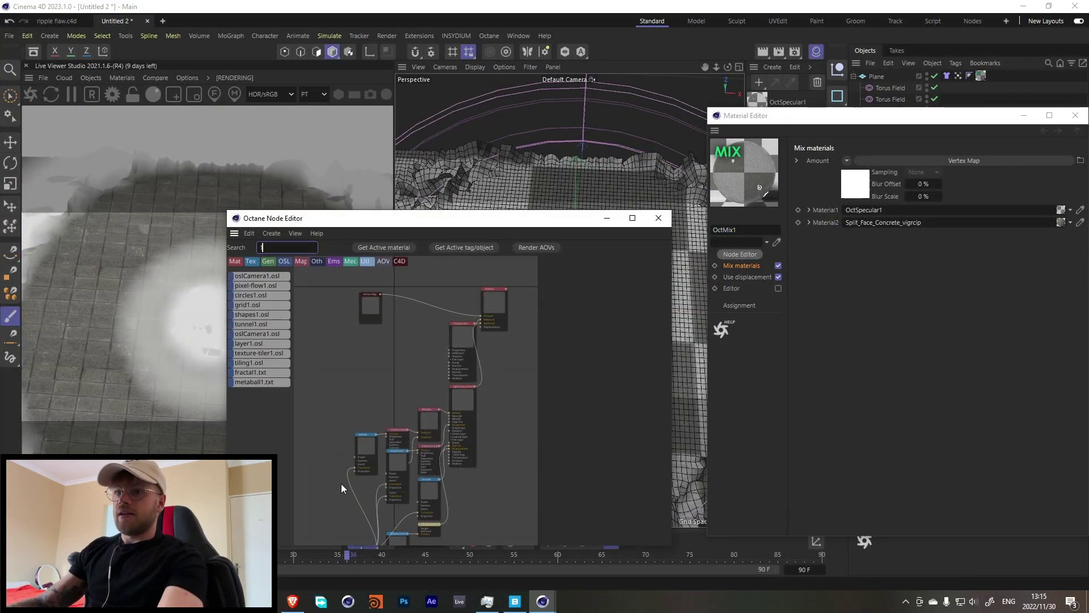
{"action": "left_click_drag", "start_coordinate": [341, 483], "coordinate": [389, 370]}
{"action": "left_click", "coordinate": [406, 444]}
{"action": "left_click_drag", "start_coordinate": [449, 227], "coordinate": [863, 260]}
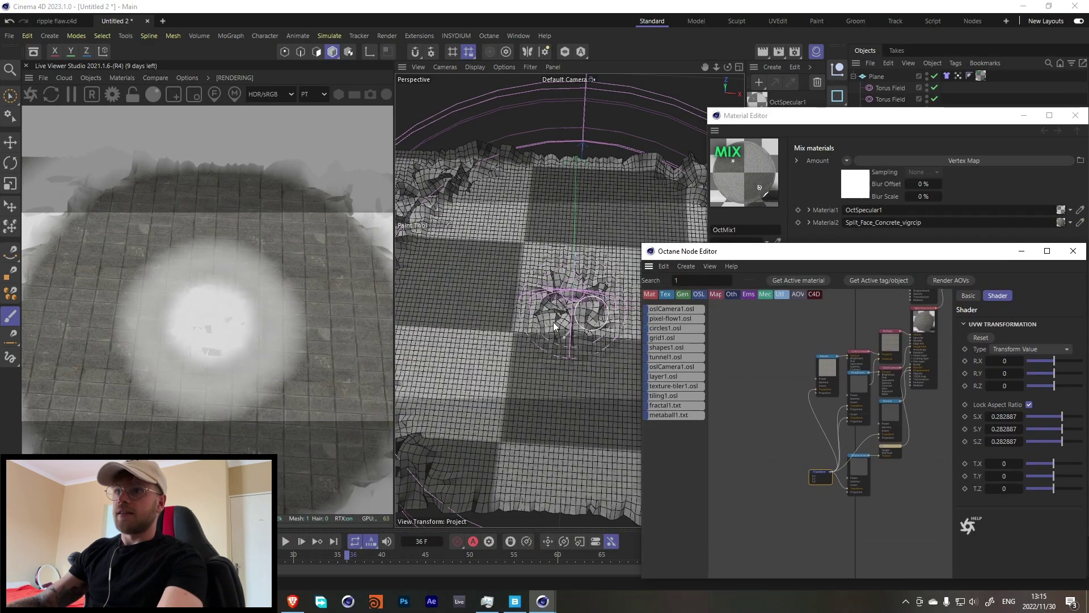
{"action": "scroll", "coordinate": [564, 373], "scroll_direction": "up", "scroll_amount": 3}
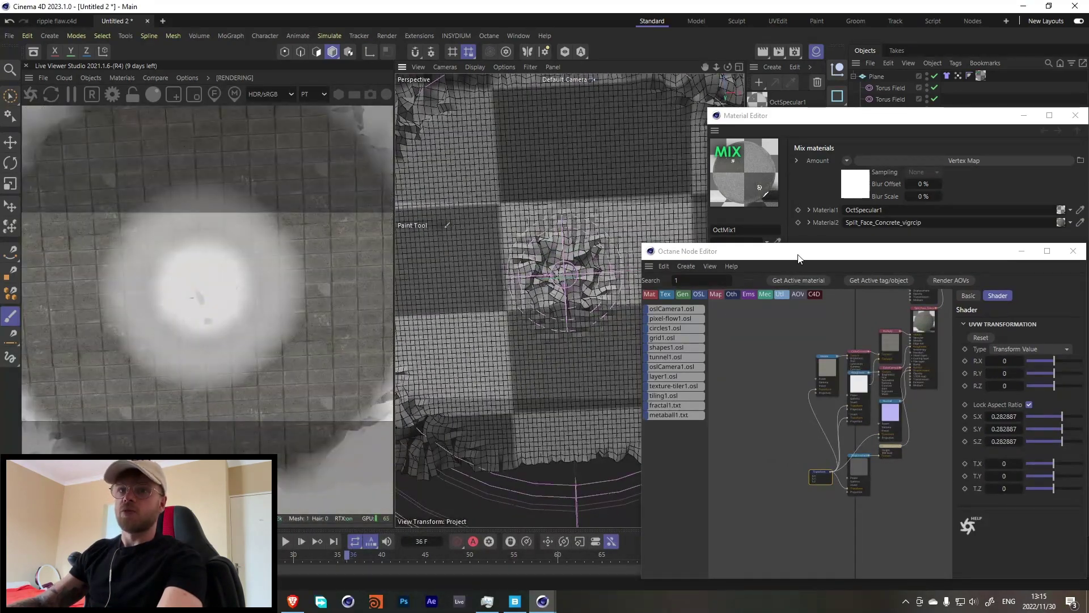
{"action": "left_click_drag", "start_coordinate": [794, 255], "coordinate": [549, 164]}
{"action": "left_click", "coordinate": [785, 313]}
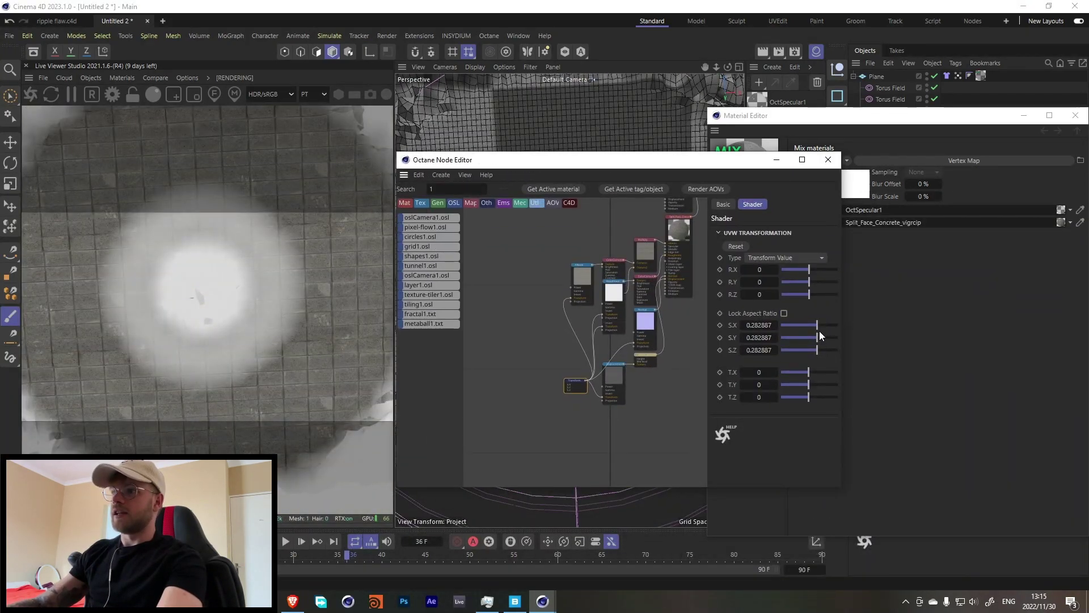
Set the transform node's S.X to about 0.26 and S.Y to about 0.46, and close the node and material editors
{"action": "left_click_drag", "start_coordinate": [820, 328], "coordinate": [817, 338]}
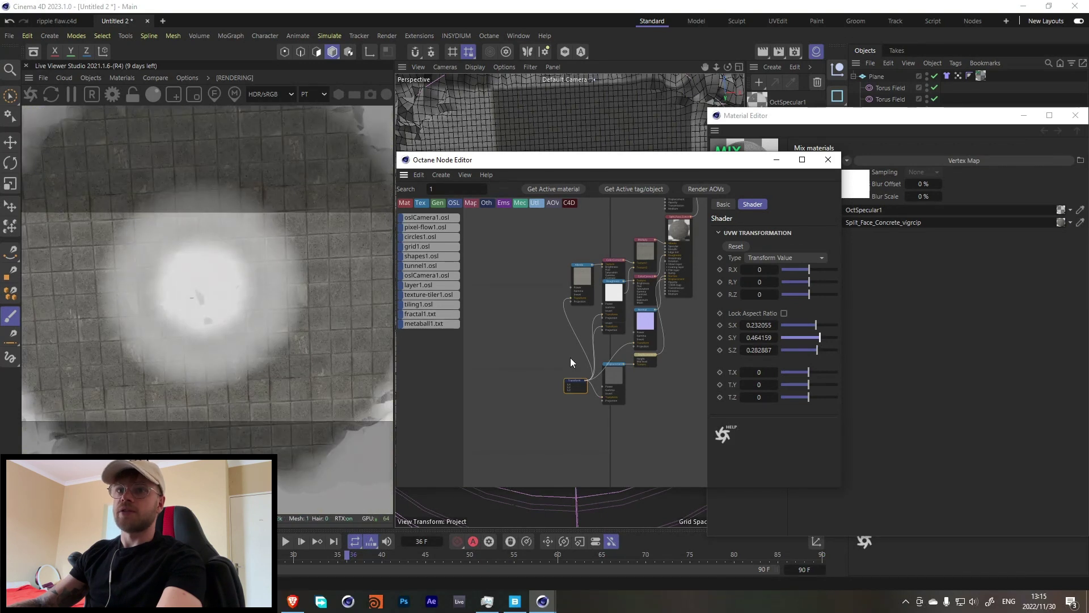
{"action": "left_click", "coordinate": [743, 325]}
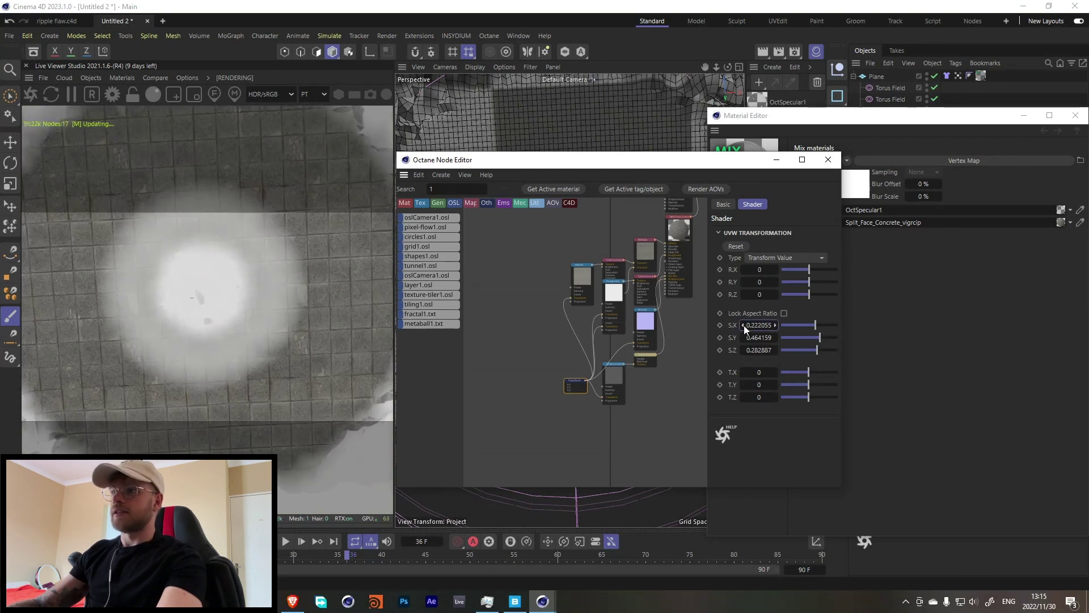
{"action": "double_click", "coordinate": [776, 325]}
{"action": "left_click", "coordinate": [776, 325]}
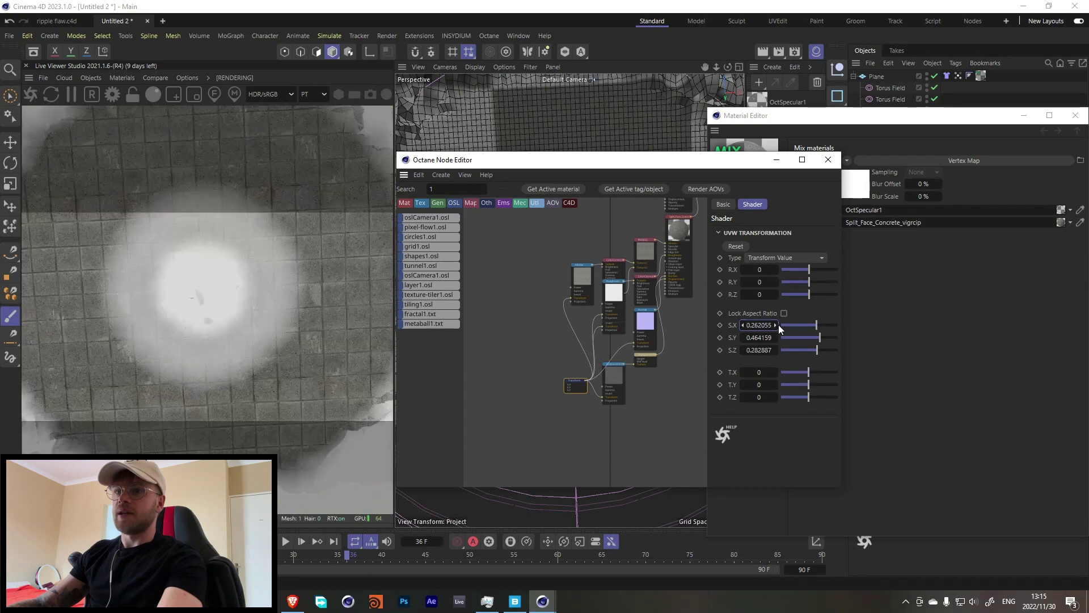
{"action": "left_click", "coordinate": [828, 161]}
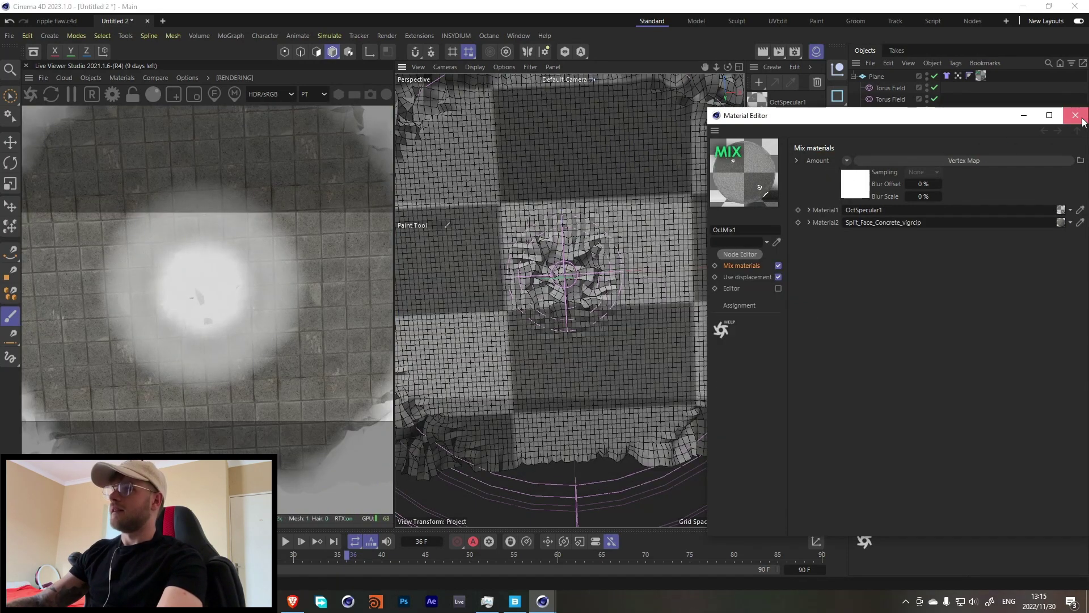
{"action": "left_click", "coordinate": [1076, 115]}
Open OctSpecular1's node graph and add a Randomwalk medium to the material
{"action": "left_click_drag", "start_coordinate": [591, 252], "coordinate": [608, 196], "text": "alt"}
{"action": "double_click", "coordinate": [765, 105]}
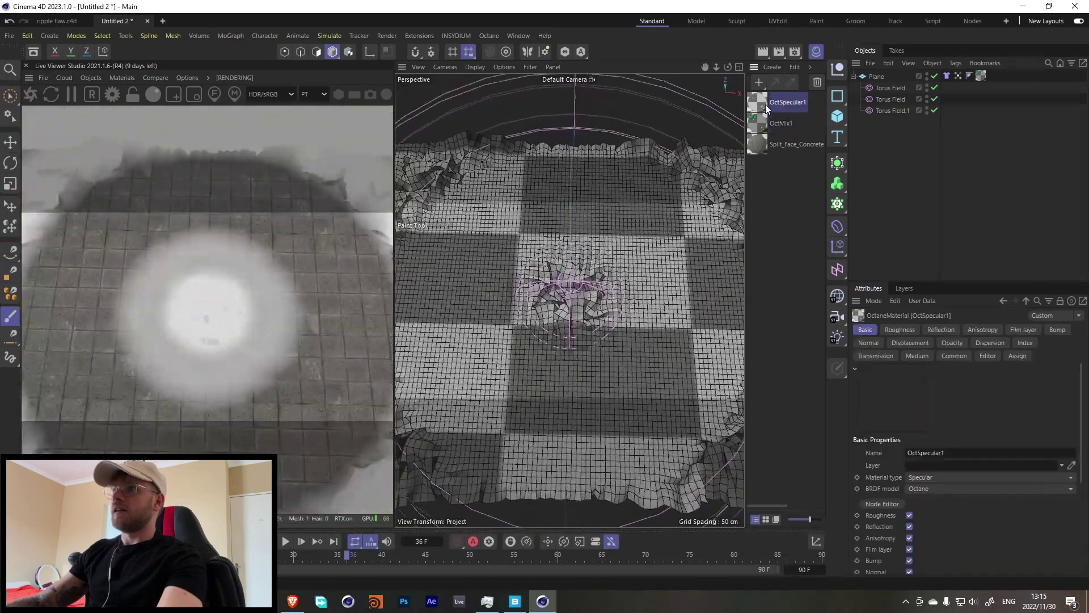
{"action": "left_click", "coordinate": [745, 383]}
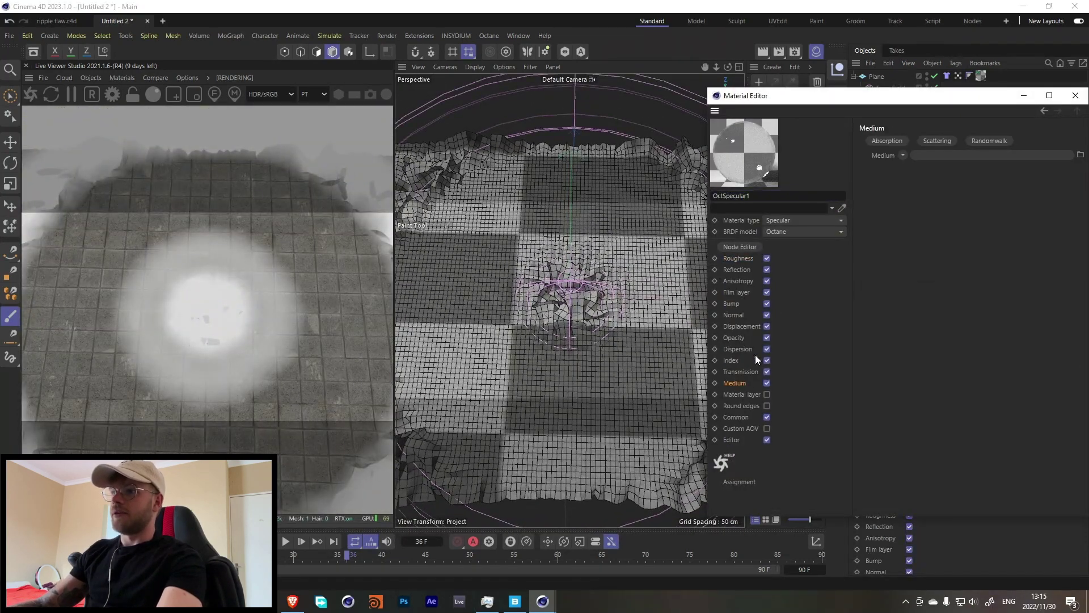
{"action": "left_click", "coordinate": [734, 248]}
{"action": "left_click", "coordinate": [1075, 96]}
{"action": "type", "text": "2"}
{"action": "scroll", "coordinate": [484, 284], "scroll_direction": "down", "scroll_amount": 2}
{"action": "middle_click_drag", "start_coordinate": [483, 283], "coordinate": [463, 366]}
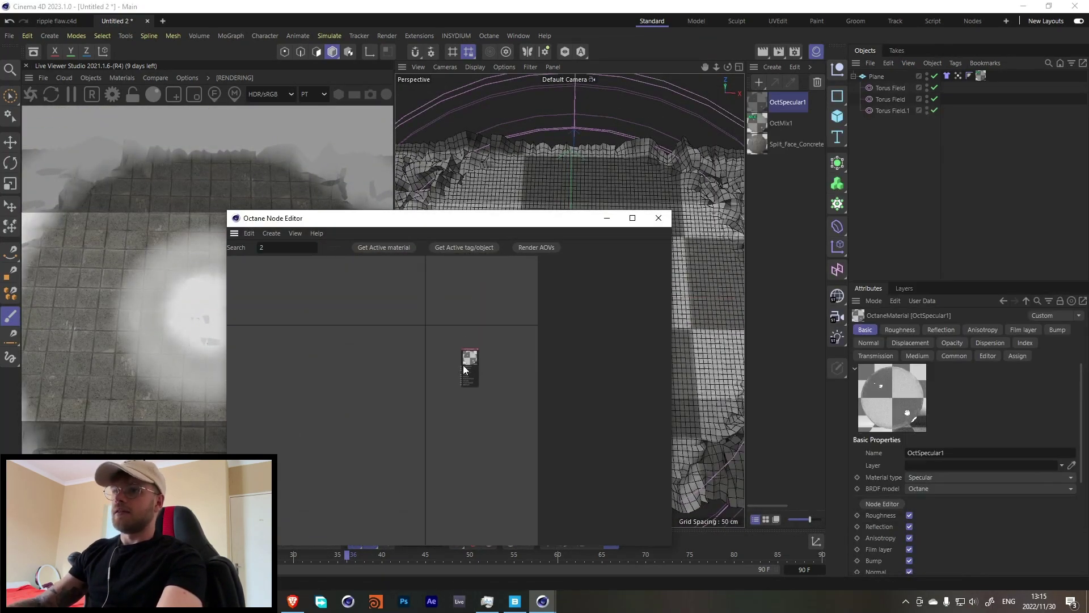
{"action": "scroll", "coordinate": [463, 367], "scroll_direction": "up", "scroll_amount": 3}
{"action": "left_click", "coordinate": [489, 342]}
{"action": "left_click", "coordinate": [559, 315]}
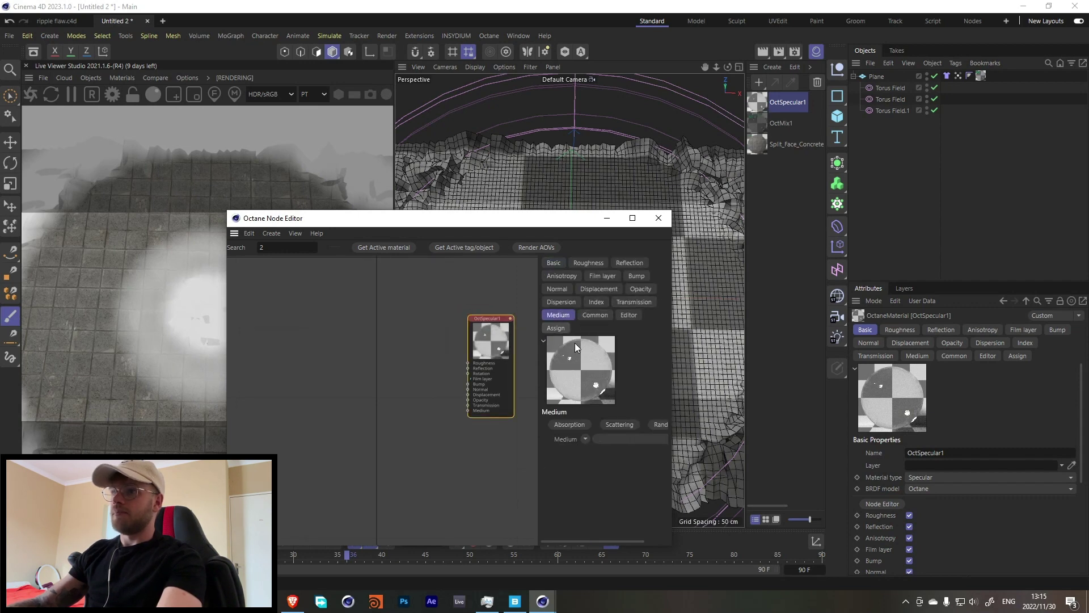
{"action": "left_click", "coordinate": [660, 425]}
Add Dirt and Gradient nodes, linking Dirt into the Gradient's texture and the Gradient into the RandomWalk medium's Albedo
{"action": "middle_click_drag", "start_coordinate": [355, 360], "coordinate": [406, 365]}
{"action": "left_click_drag", "start_coordinate": [288, 249], "coordinate": [200, 262]}
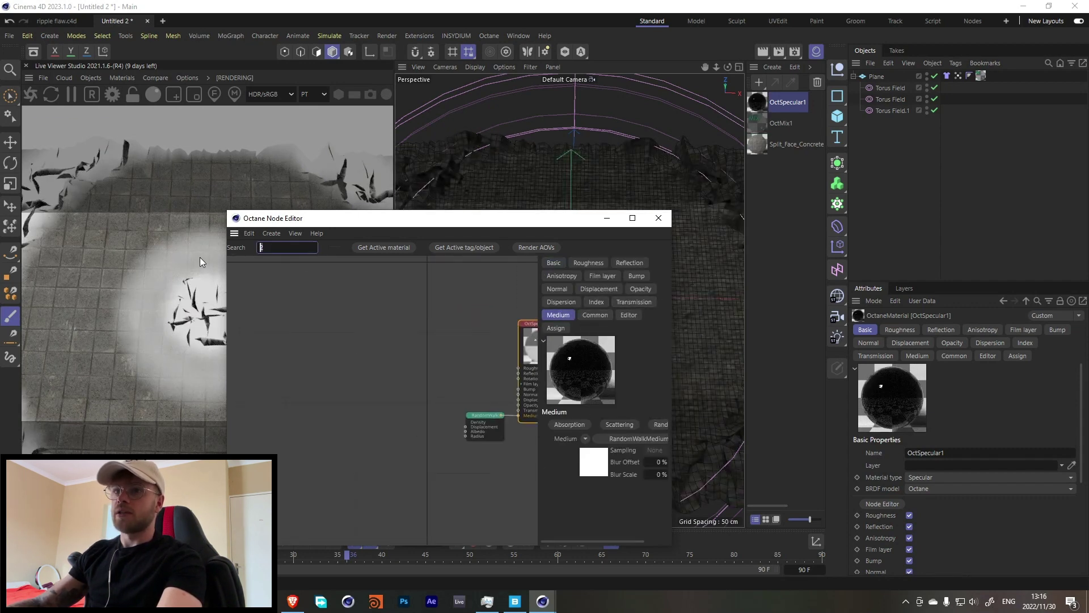
{"action": "key", "text": "BackSpace"}
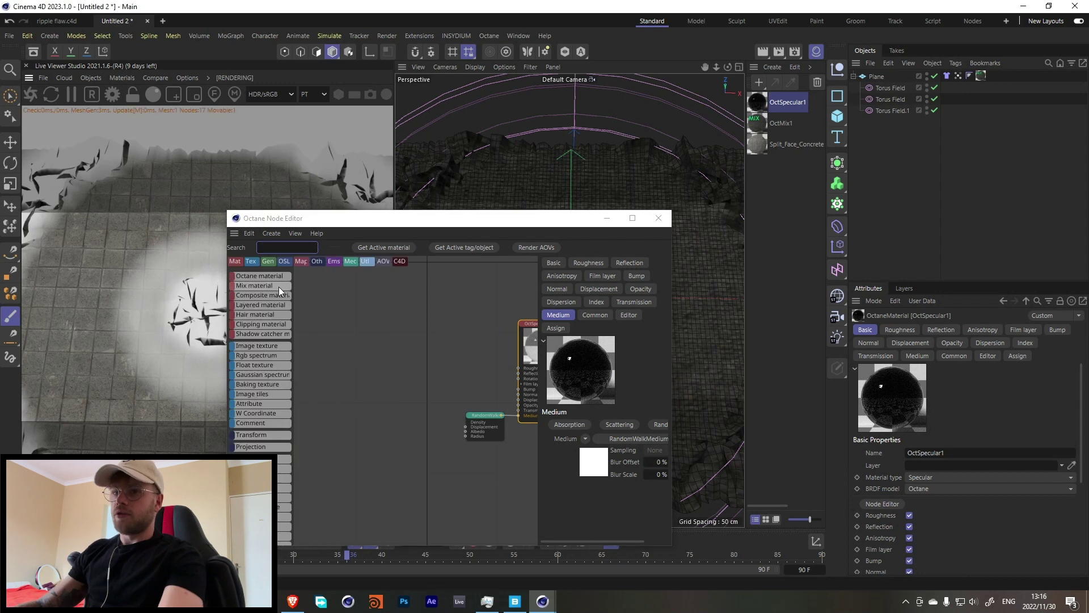
{"action": "left_click_drag", "start_coordinate": [261, 479], "coordinate": [369, 374]}
{"action": "scroll", "coordinate": [251, 443], "scroll_direction": "down", "scroll_amount": 5}
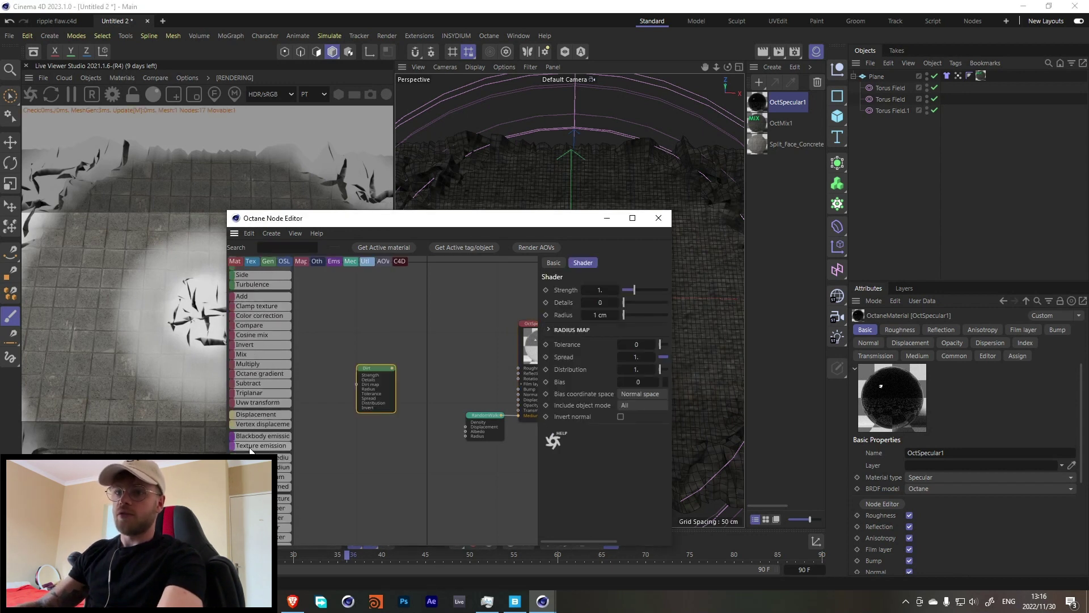
{"action": "left_click_drag", "start_coordinate": [260, 375], "coordinate": [424, 380]}
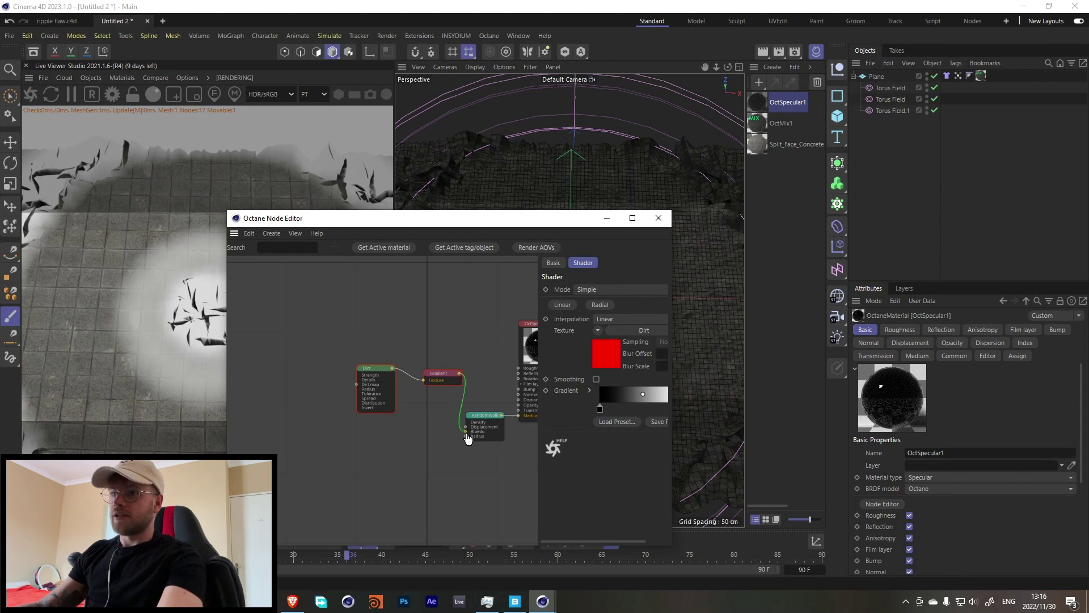
Color the gradient's start knot magenta with hue 314°, saturation 60% and value 79%
{"action": "double_click", "coordinate": [600, 410]}
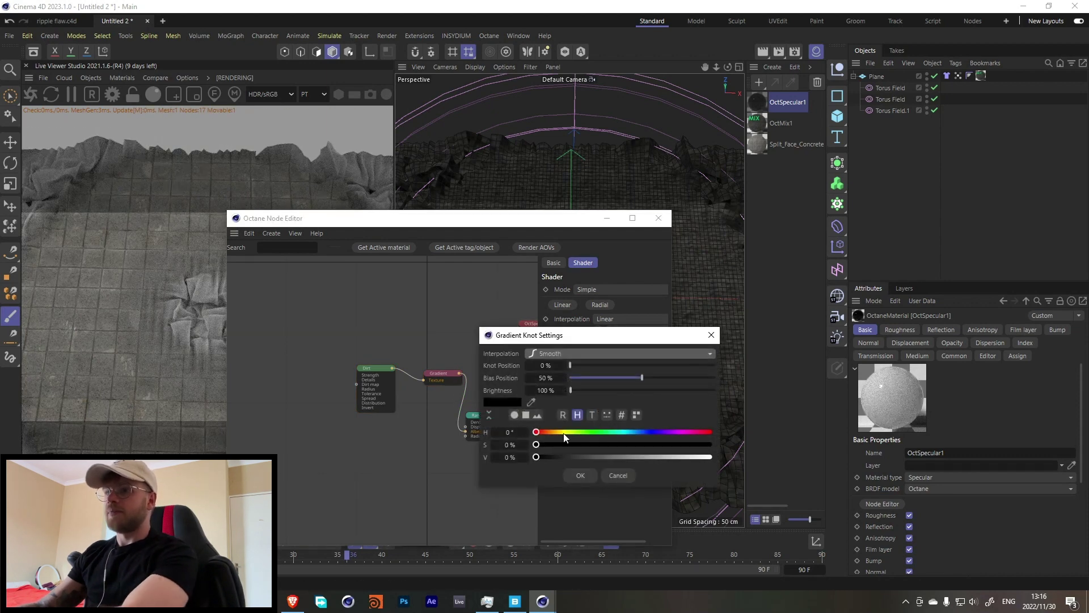
{"action": "left_click", "coordinate": [553, 434]}
{"action": "left_click_drag", "start_coordinate": [553, 434], "coordinate": [673, 459]}
{"action": "left_click", "coordinate": [696, 458]}
{"action": "left_click", "coordinate": [679, 445]}
{"action": "left_click_drag", "start_coordinate": [672, 446], "coordinate": [641, 445]}
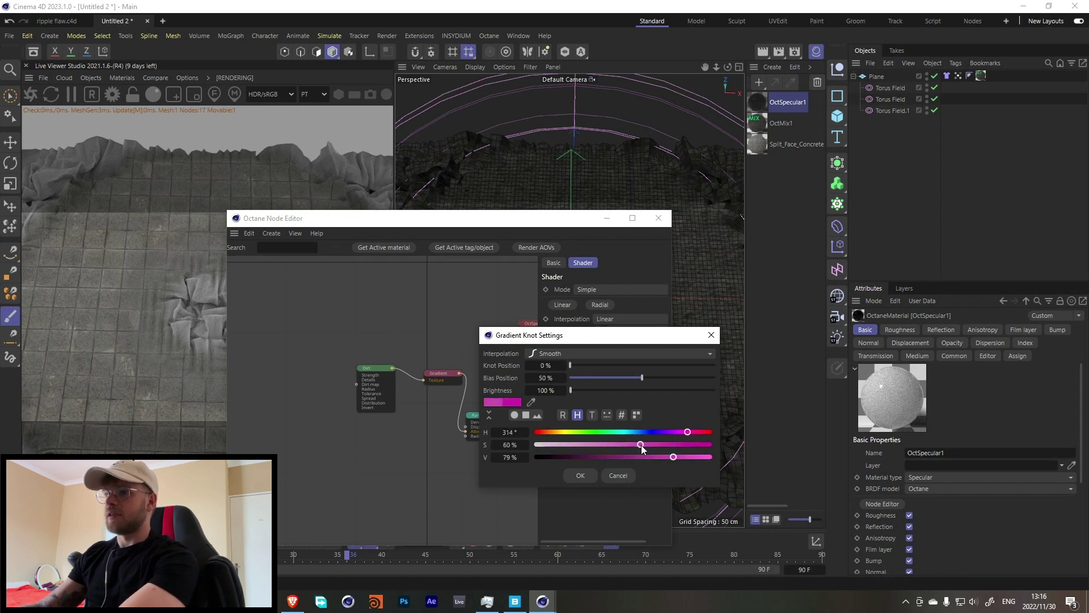
{"action": "left_click", "coordinate": [579, 475]}
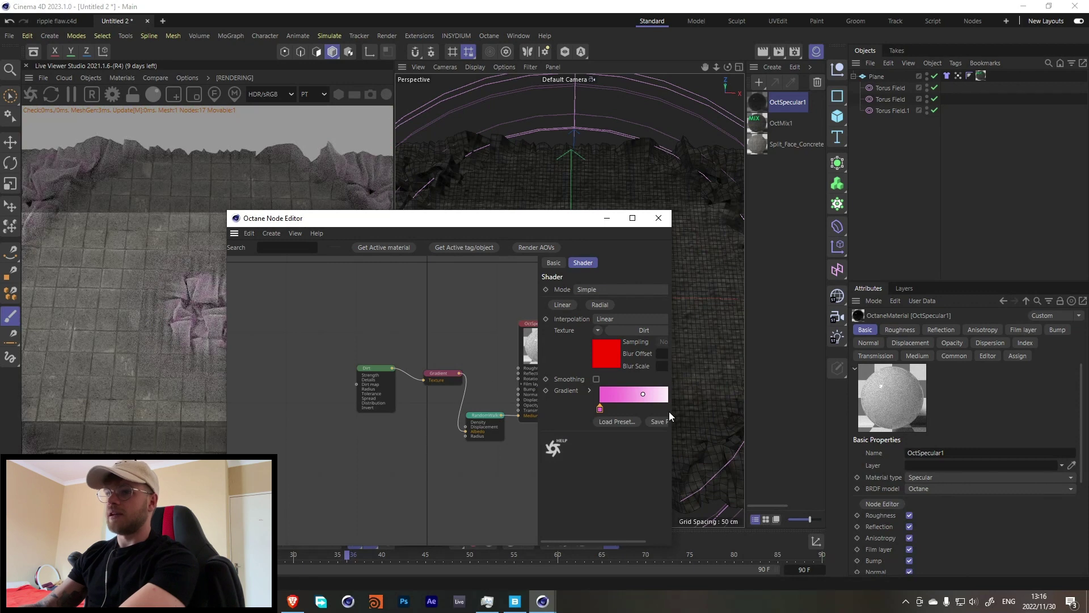
Widen the node editor and color the gradient's end knot orange with hue 34°, saturation 75% and value 100%
{"action": "left_click_drag", "start_coordinate": [670, 411], "coordinate": [788, 410]}
{"action": "left_click", "coordinate": [777, 409]}
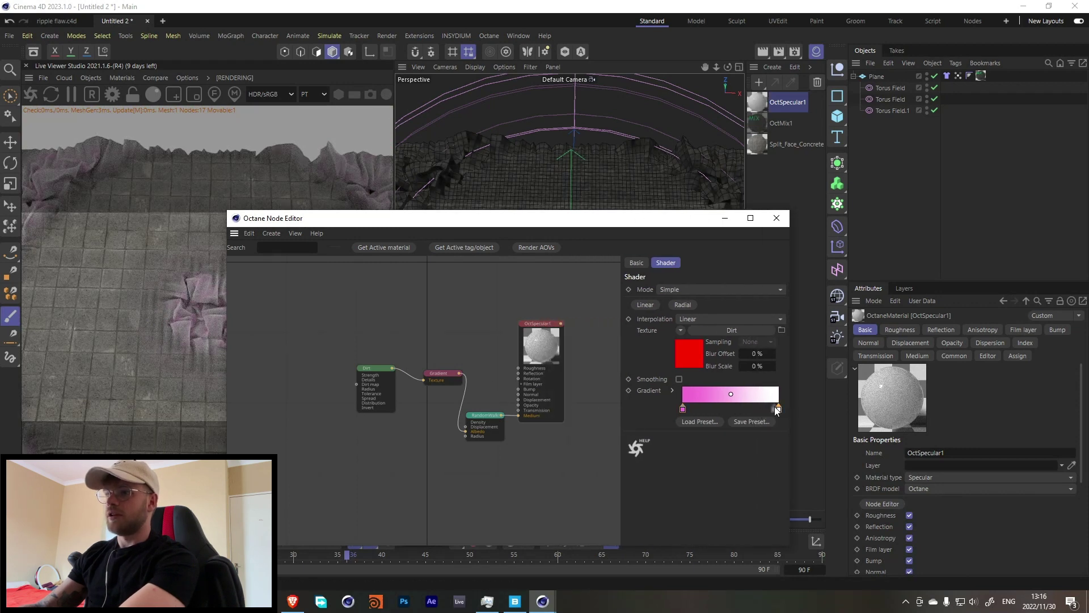
{"action": "double_click", "coordinate": [777, 409]}
{"action": "left_click", "coordinate": [731, 433]}
{"action": "left_click_drag", "start_coordinate": [812, 447], "coordinate": [845, 447]}
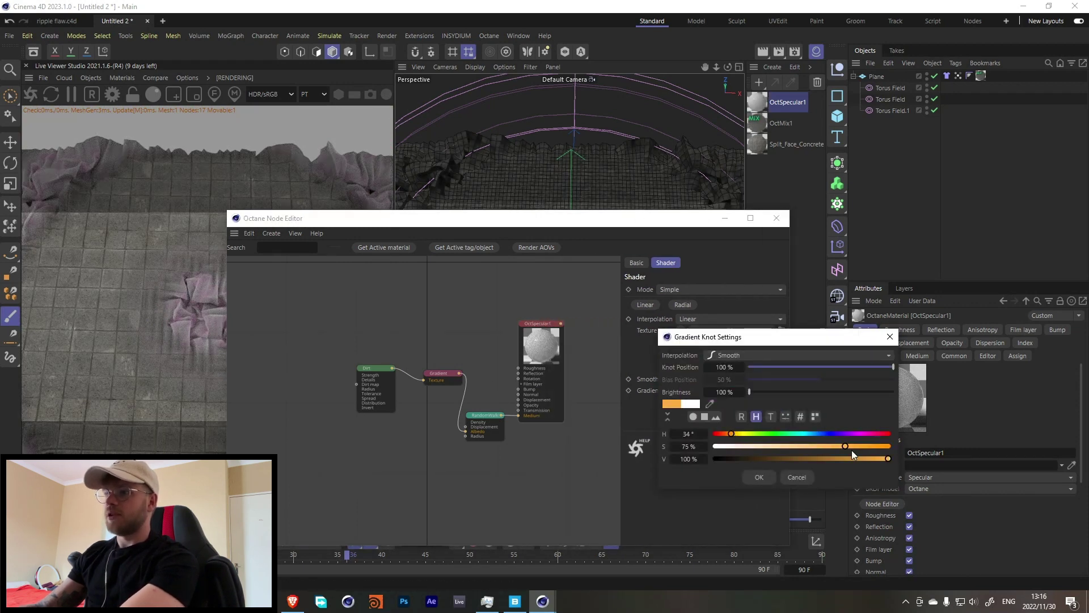
{"action": "left_click", "coordinate": [759, 478]}
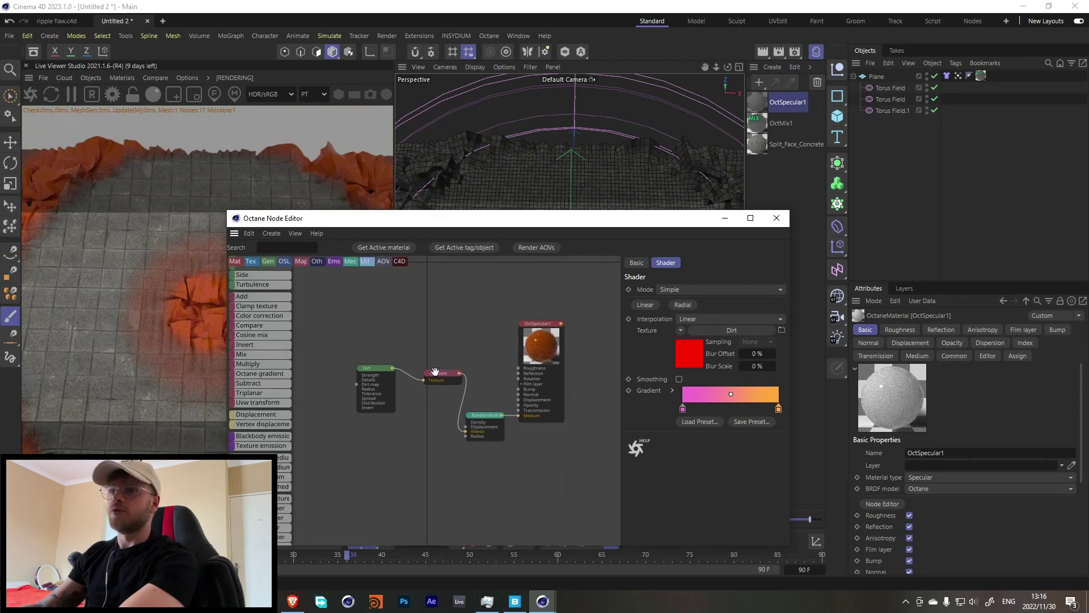
Set the RandomWalk density to about 43.75 and the Dirt node's strength to about 2.27, details 0.04 and radius 219, then close the node editor
{"action": "left_click", "coordinate": [491, 425]}
{"action": "left_click_drag", "start_coordinate": [781, 262], "coordinate": [772, 264]}
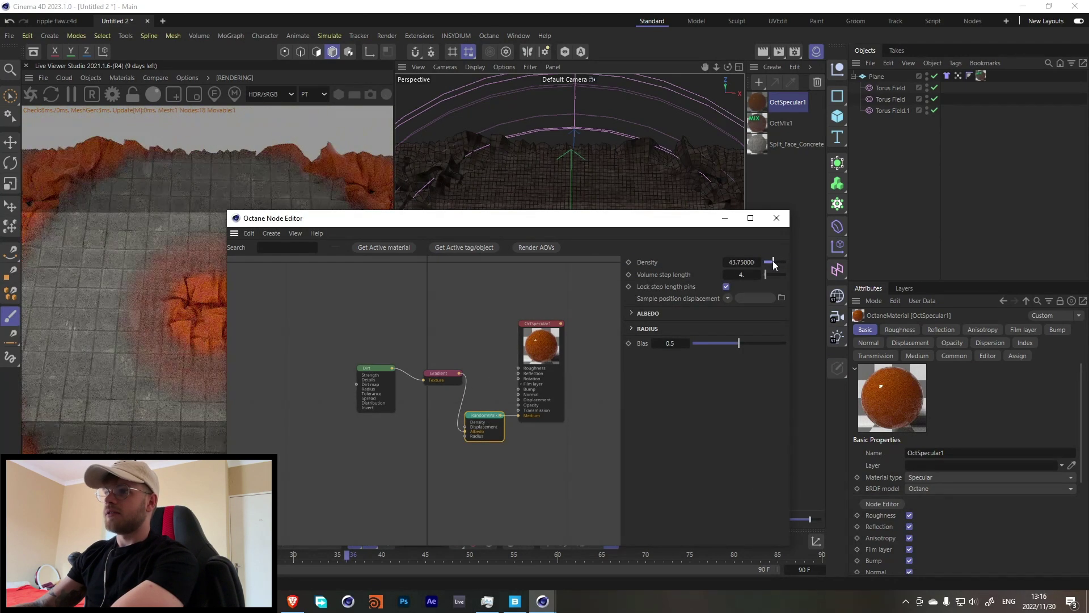
{"action": "left_click", "coordinate": [366, 367]}
{"action": "mouse_move", "coordinate": [717, 291]}
{"action": "left_mouse_down"}
{"action": "mouse_move", "coordinate": [727, 290]}
{"action": "mouse_move", "coordinate": [722, 316]}
{"action": "mouse_move", "coordinate": [710, 303]}
{"action": "mouse_move", "coordinate": [733, 316]}
{"action": "mouse_move", "coordinate": [734, 291]}
{"action": "left_mouse_up"}
{"action": "key", "text": "9"}
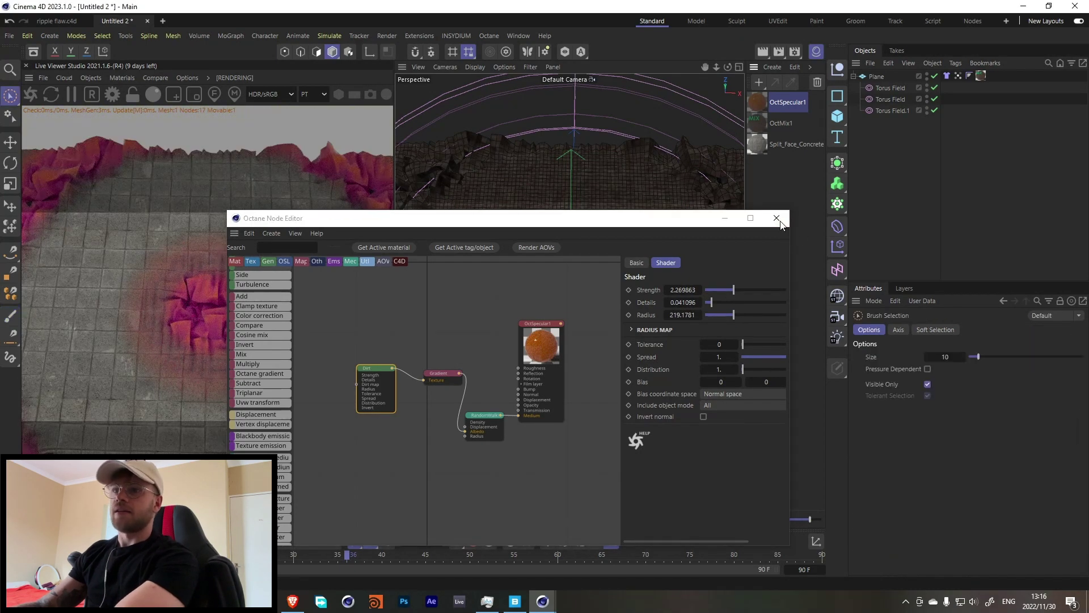
{"action": "left_click", "coordinate": [776, 218]}
Open OctMix1's node graph and connect the concrete's Displacement node to OctMix1's Displacement input
{"action": "double_click", "coordinate": [768, 121]}
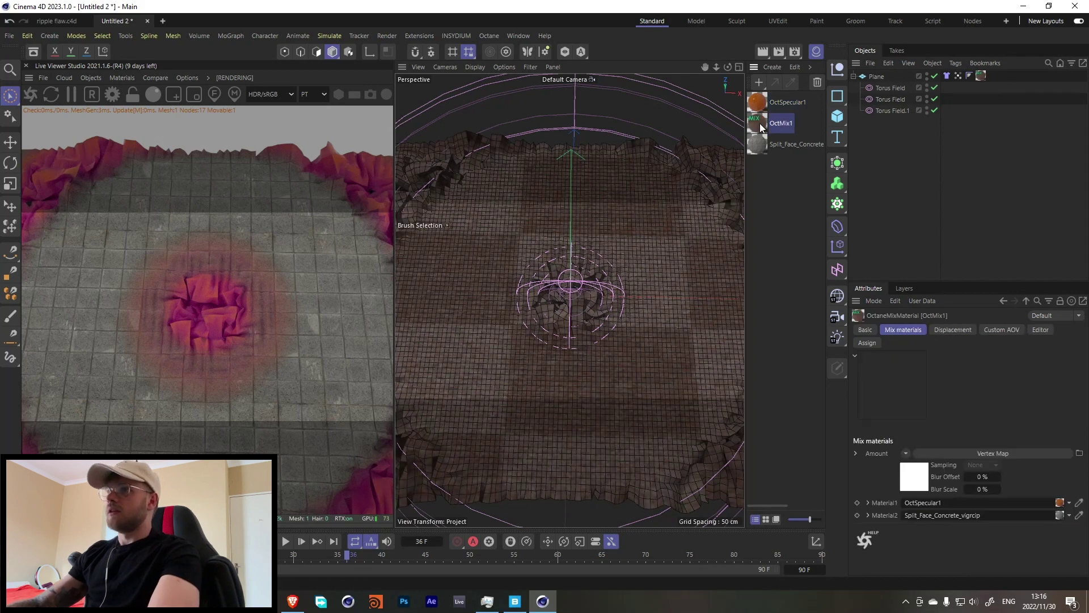
{"action": "left_click", "coordinate": [734, 252]}
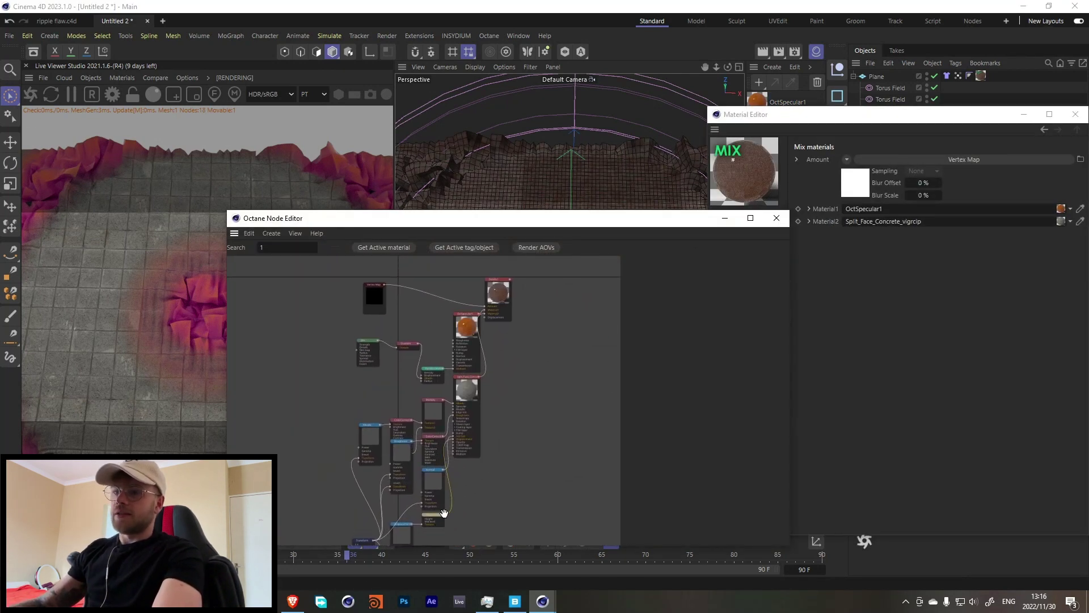
{"action": "left_click_drag", "start_coordinate": [505, 305], "coordinate": [571, 414]}
{"action": "scroll", "coordinate": [566, 455], "scroll_direction": "up", "scroll_amount": 3}
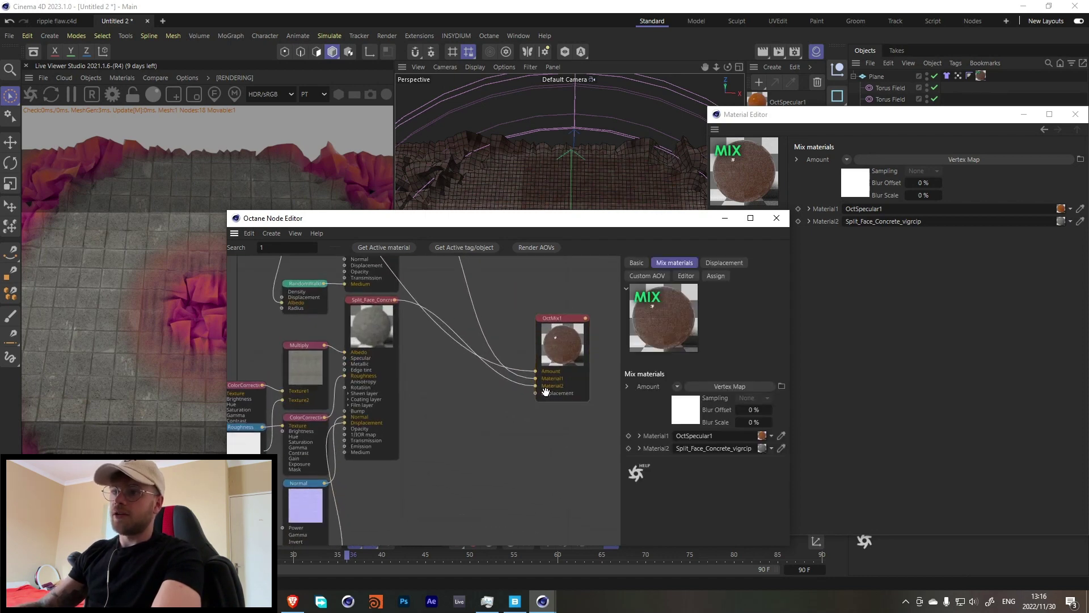
{"action": "scroll", "coordinate": [500, 441], "scroll_direction": "down", "scroll_amount": 2}
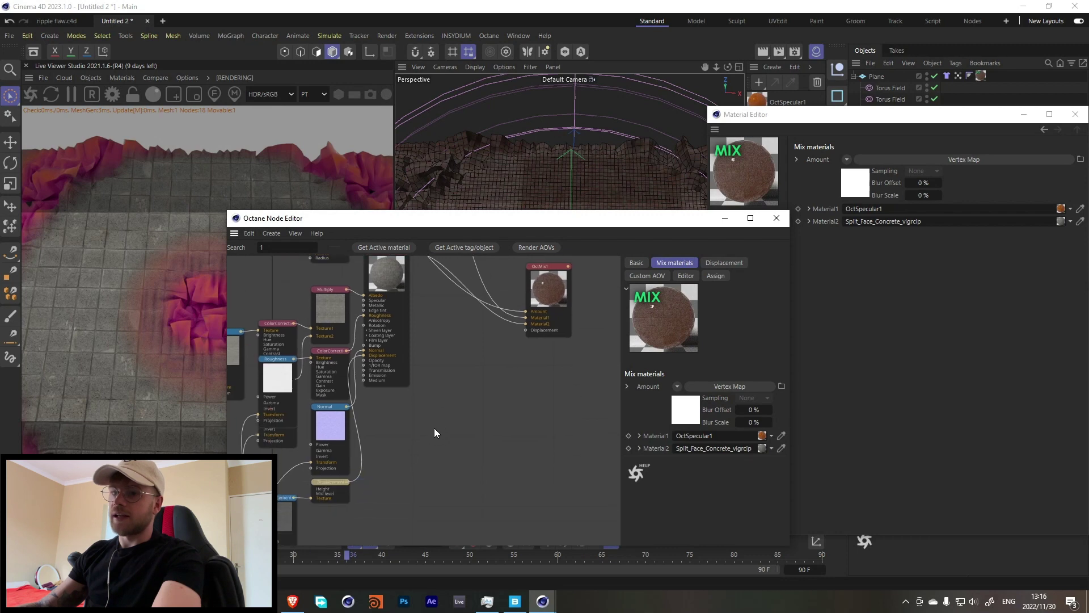
{"action": "left_click_drag", "start_coordinate": [345, 480], "coordinate": [526, 334]}
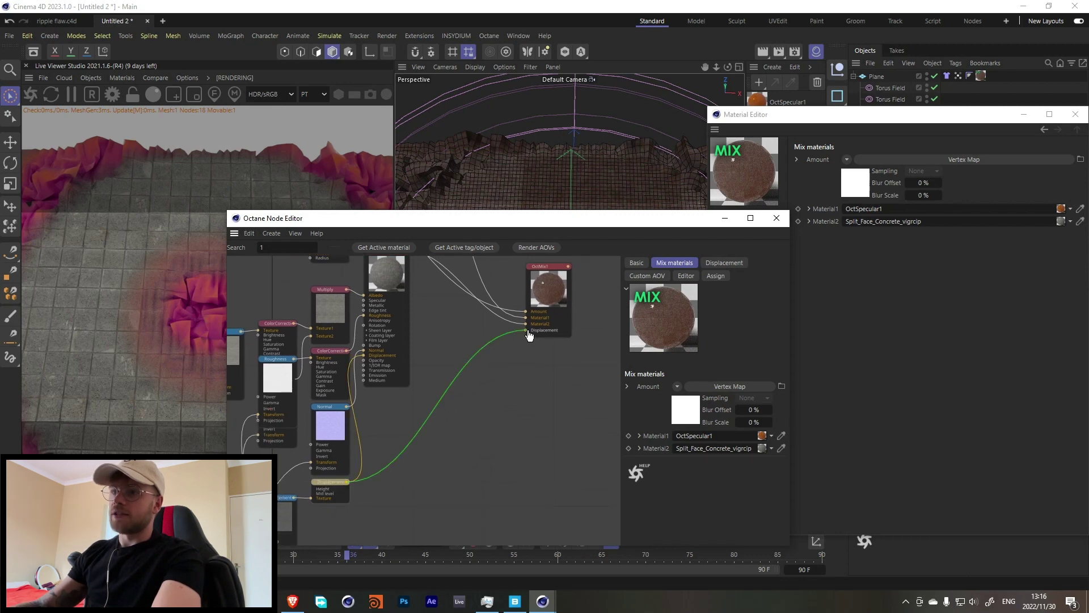
Move the node editor off the live render and raise the Displacement node's level of detail to 2048x2048
{"action": "left_click_drag", "start_coordinate": [341, 213], "coordinate": [534, 197]}
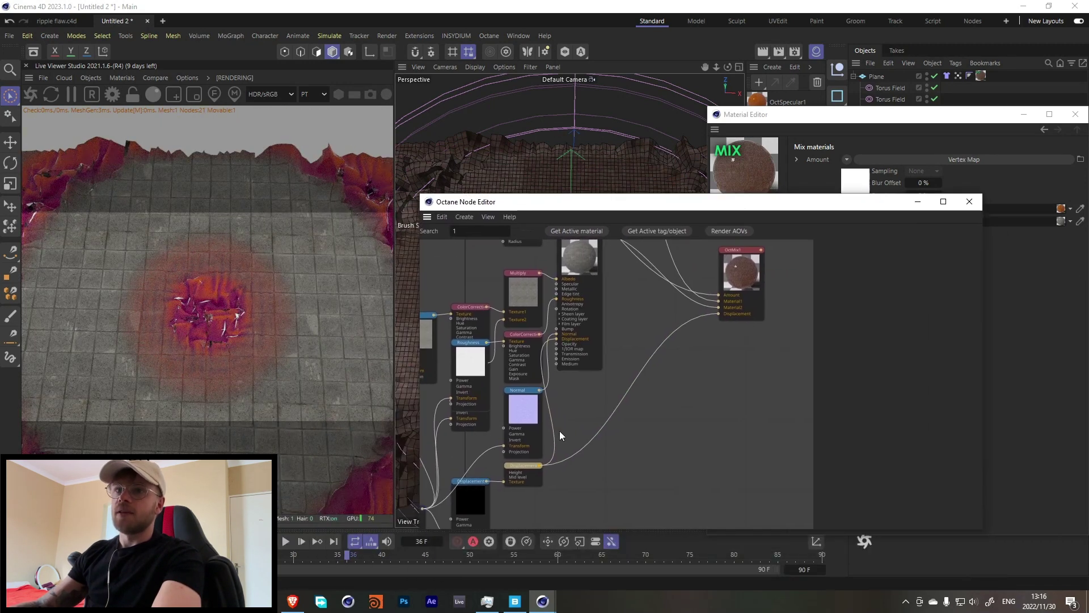
{"action": "left_click", "coordinate": [517, 467]}
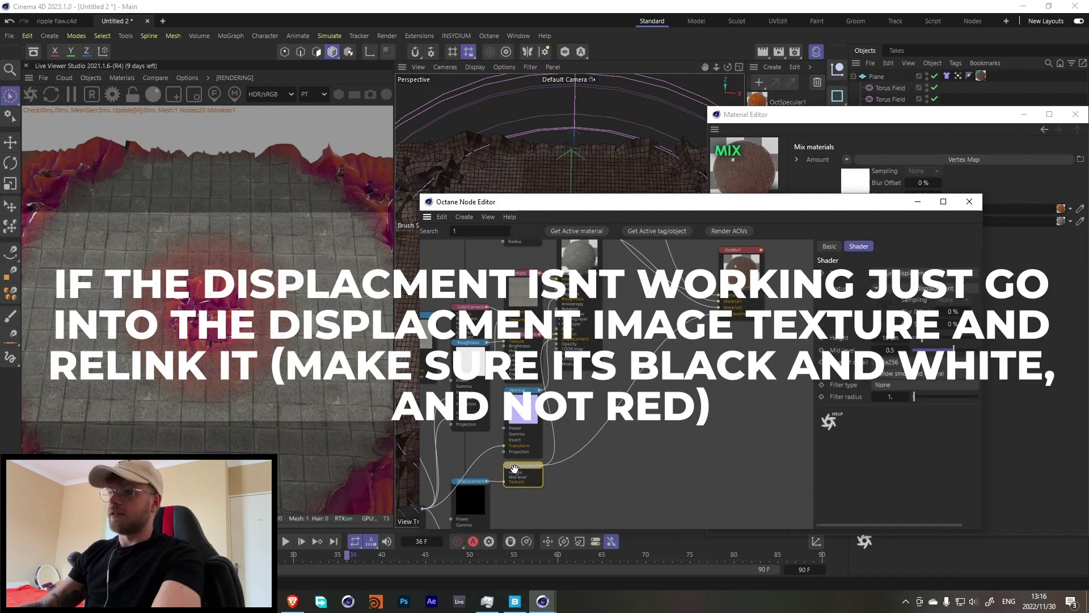
{"action": "left_click", "coordinate": [895, 363]}
{"action": "left_click", "coordinate": [901, 414]}
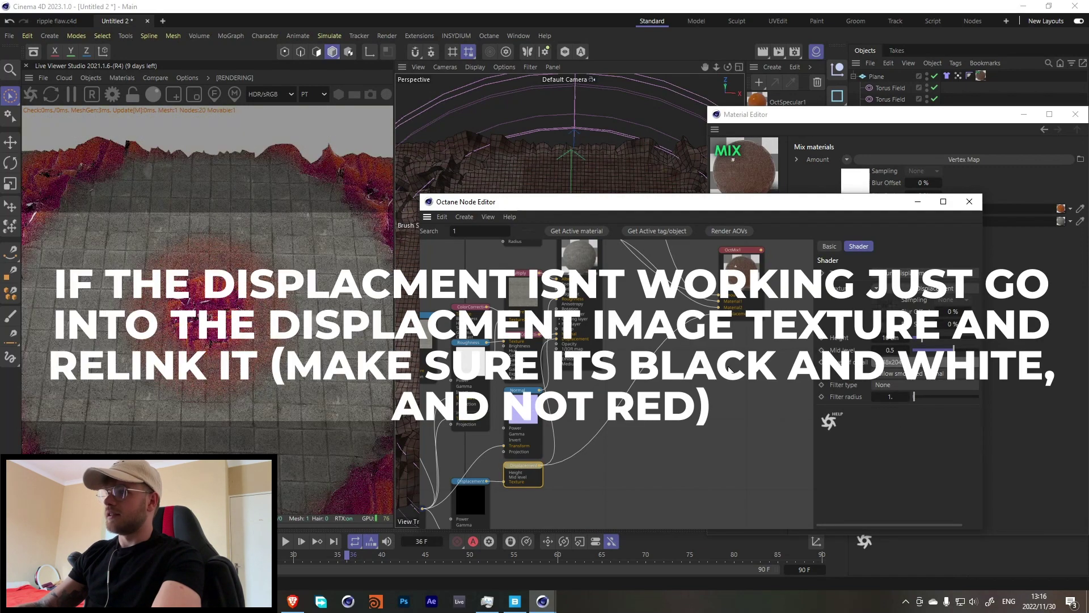
Check the Split Face Concrete Wall asset's resolution in Quixel Bridge, then minimize it and close the node and material editors
{"action": "left_click", "coordinate": [515, 600]}
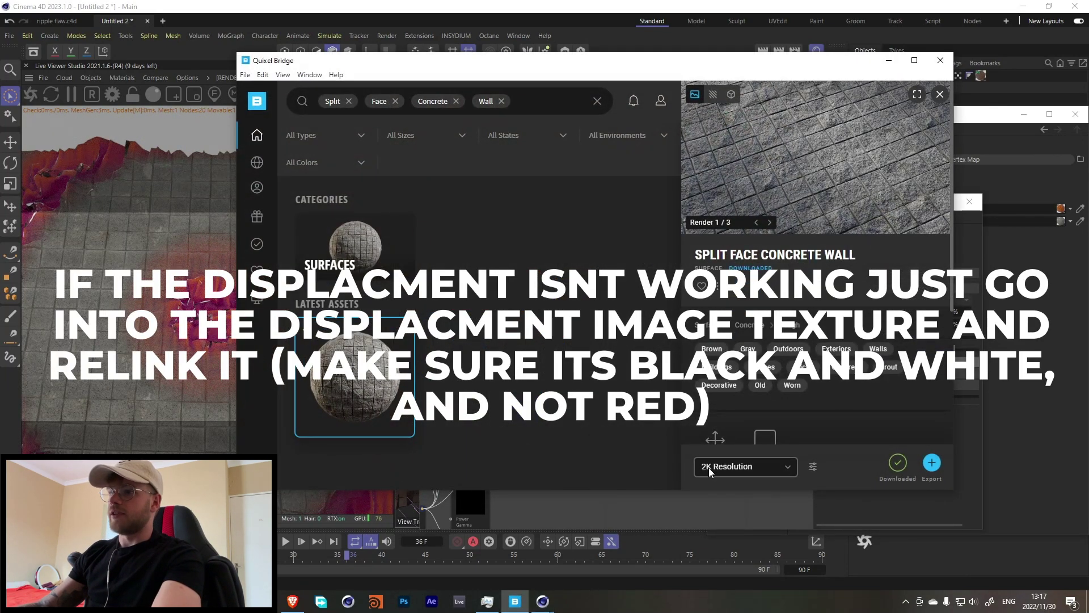
{"action": "left_click", "coordinate": [889, 60]}
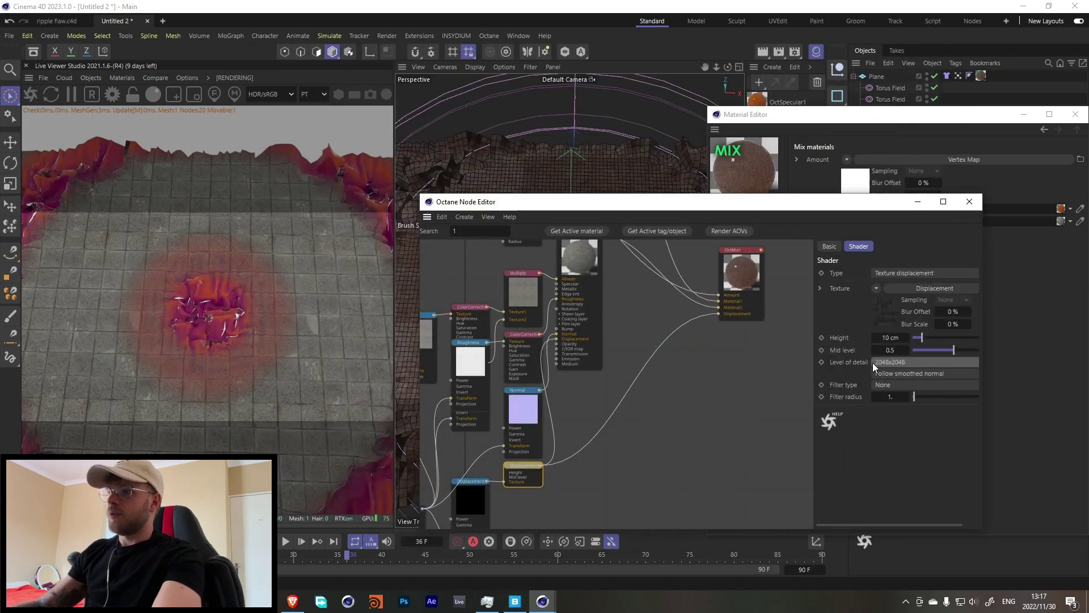
{"action": "left_click", "coordinate": [970, 202]}
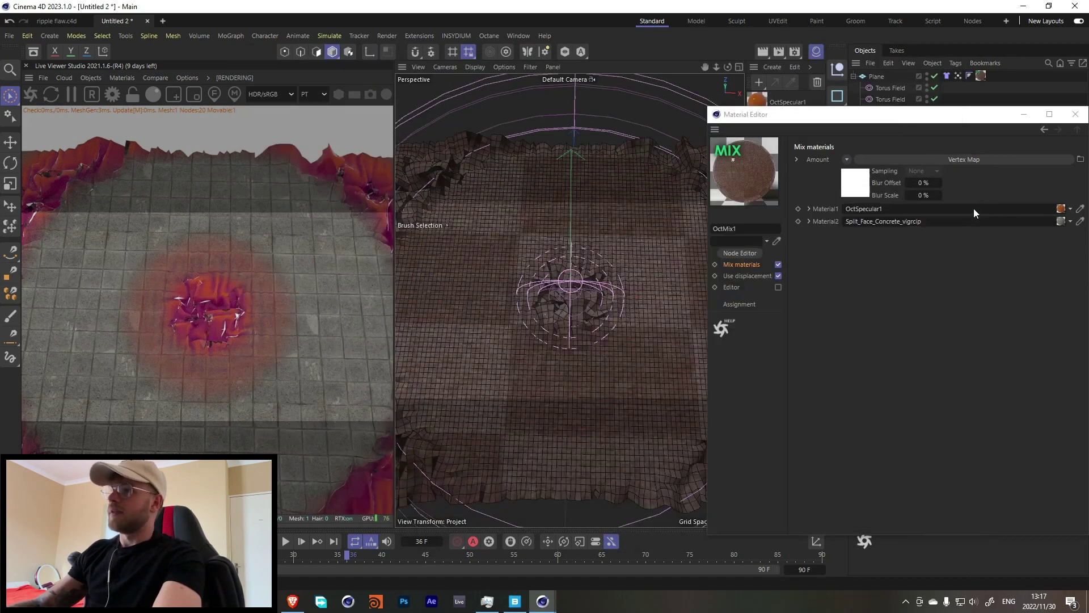
{"action": "left_click", "coordinate": [1074, 115]}
Inspect the displaced concrete and ripple up close and from above, then replay the simulation from the start up to frame 29
{"action": "scroll", "coordinate": [595, 326], "scroll_direction": "up", "scroll_amount": 5}
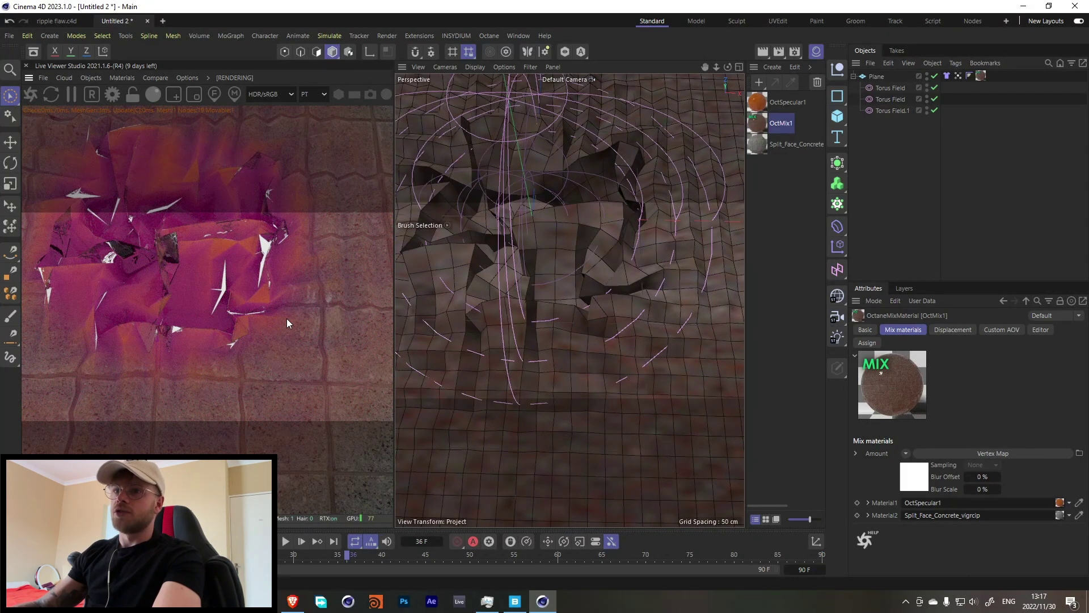
{"action": "scroll", "coordinate": [536, 305], "scroll_direction": "down", "scroll_amount": 8}
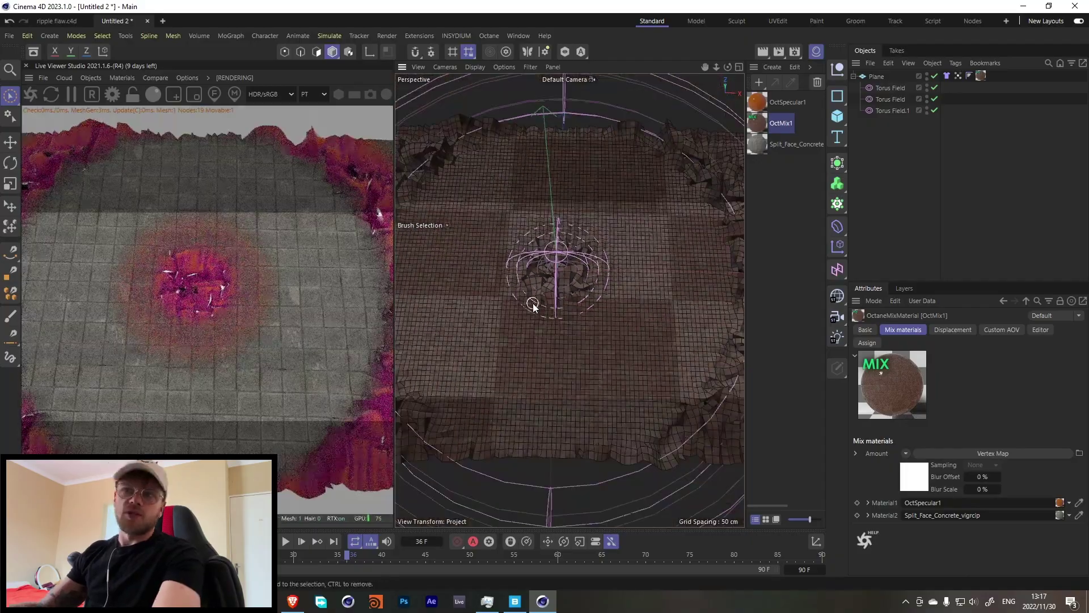
{"action": "left_click_drag", "start_coordinate": [540, 274], "coordinate": [567, 305], "text": "alt"}
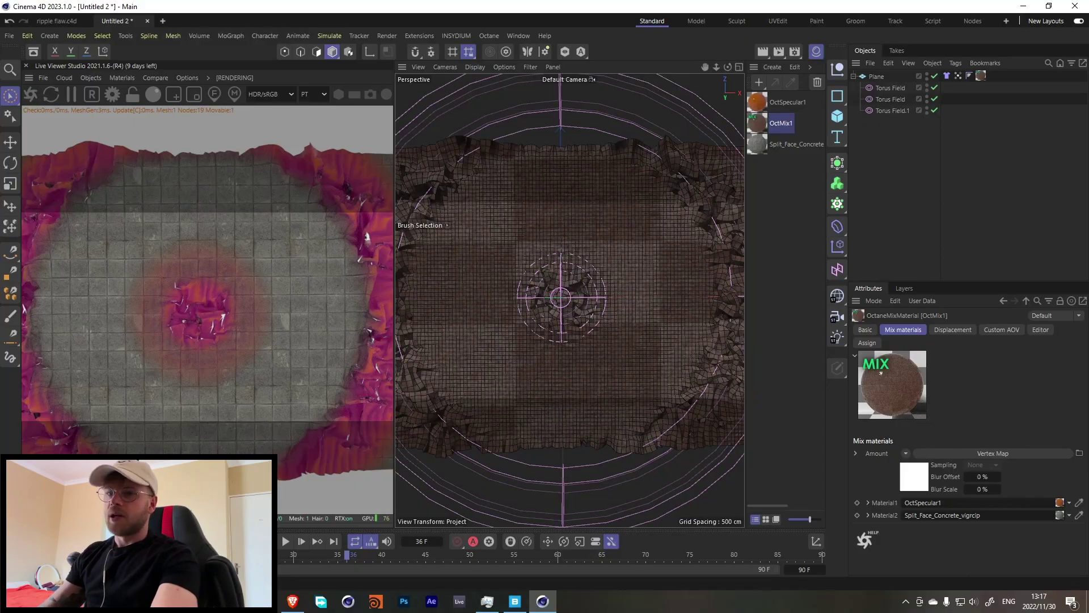
{"action": "key", "text": "shift+f"}
{"action": "left_click", "coordinate": [286, 542]}
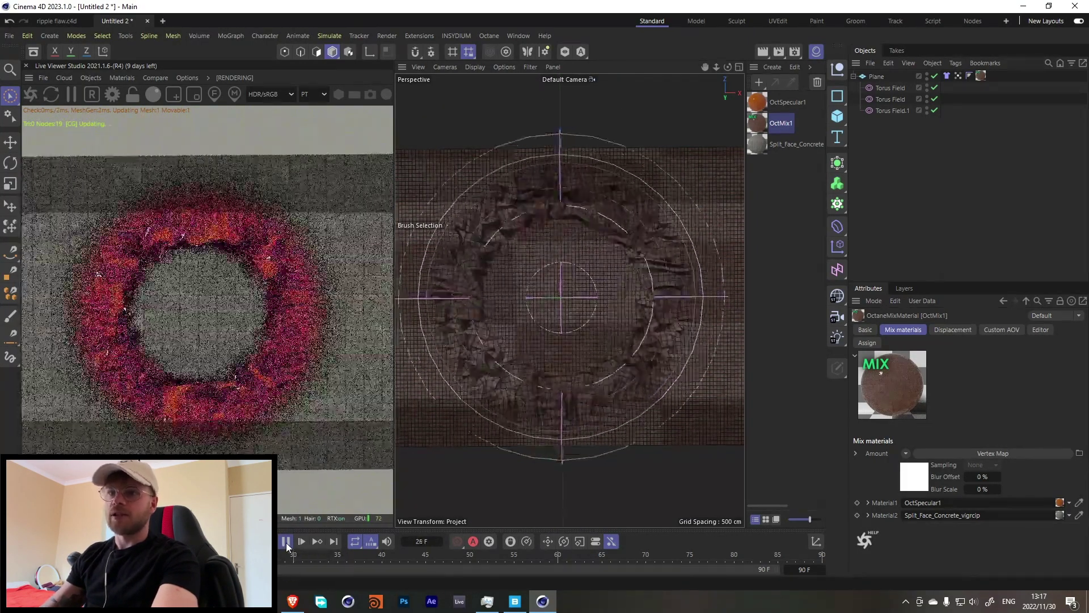
{"action": "left_click", "coordinate": [286, 543]}
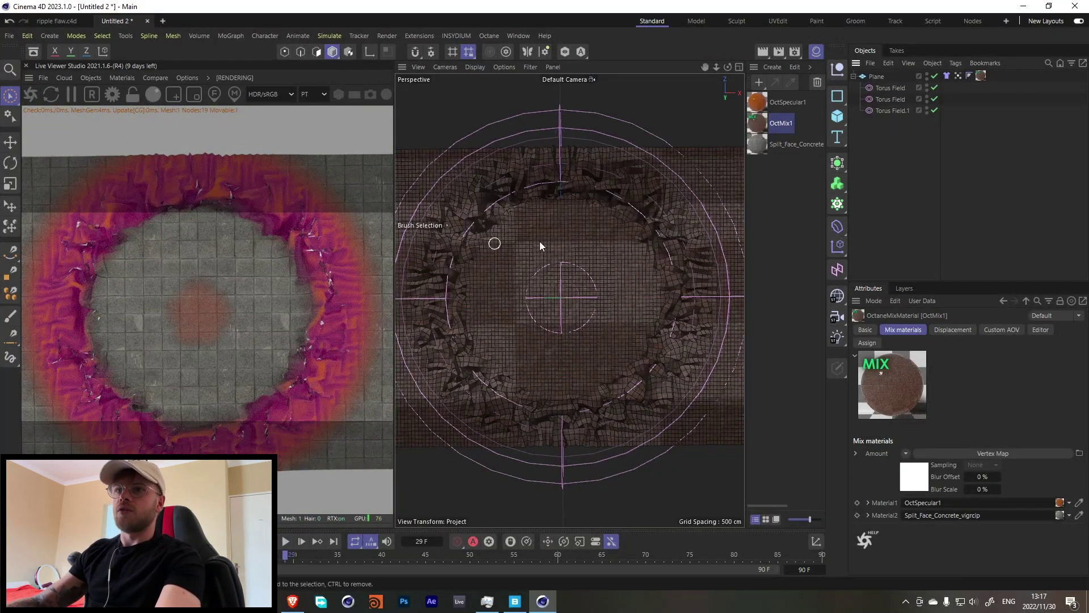
Find the Extrude node operator in the asset browser with "extr", place it under the Plane above the Torus Fields, and rewind the timeline
{"action": "left_click", "coordinate": [876, 77]}
{"action": "left_click", "coordinate": [34, 52]}
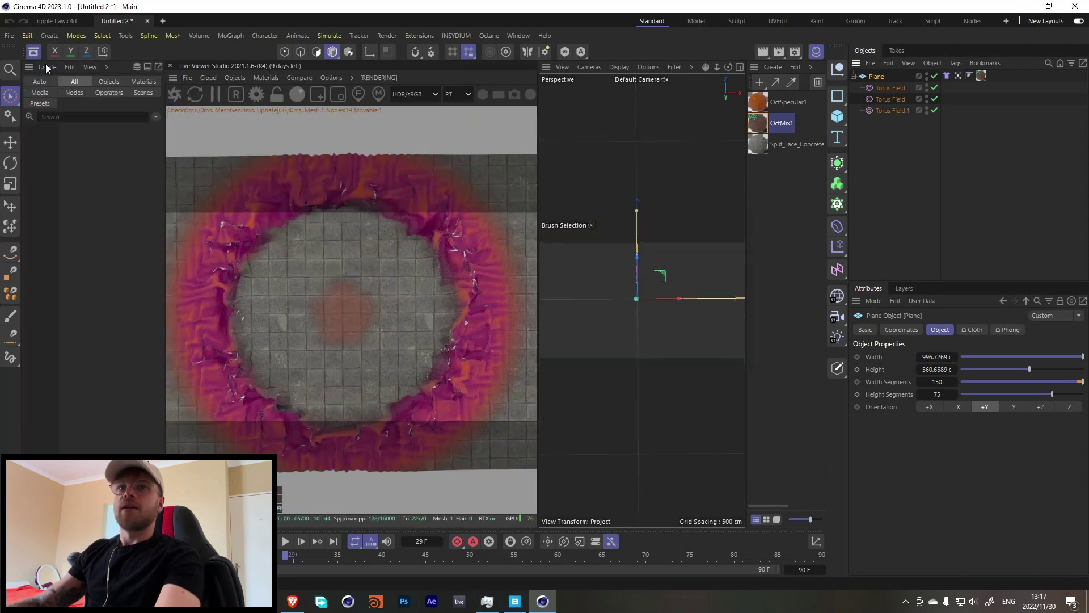
{"action": "left_click", "coordinate": [72, 117]}
{"action": "type", "text": "ext"}
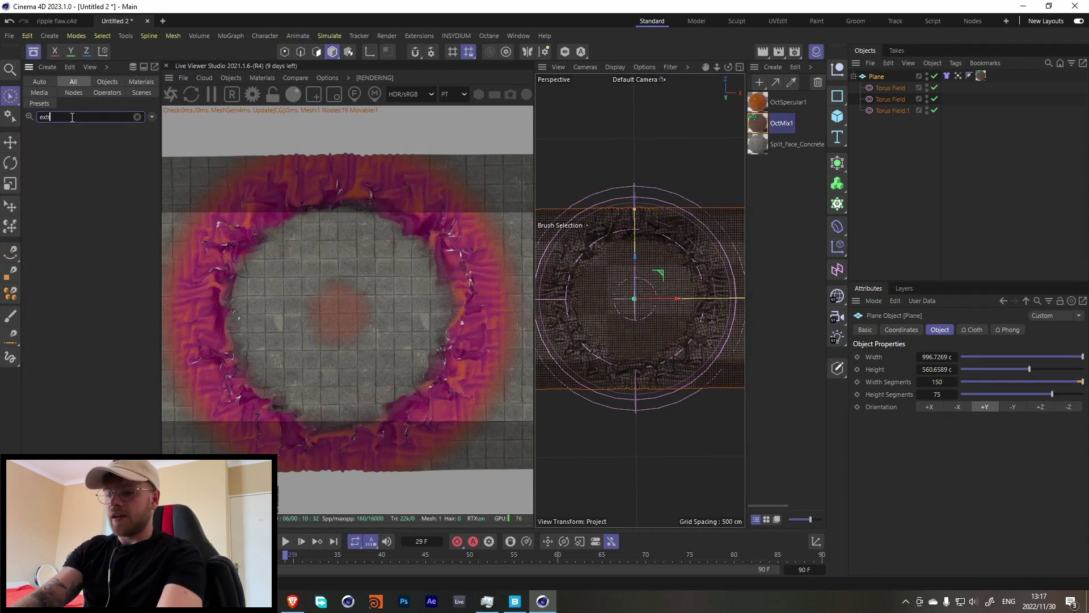
{"action": "type", "text": "r"}
{"action": "left_click_drag", "start_coordinate": [42, 227], "coordinate": [878, 80]}
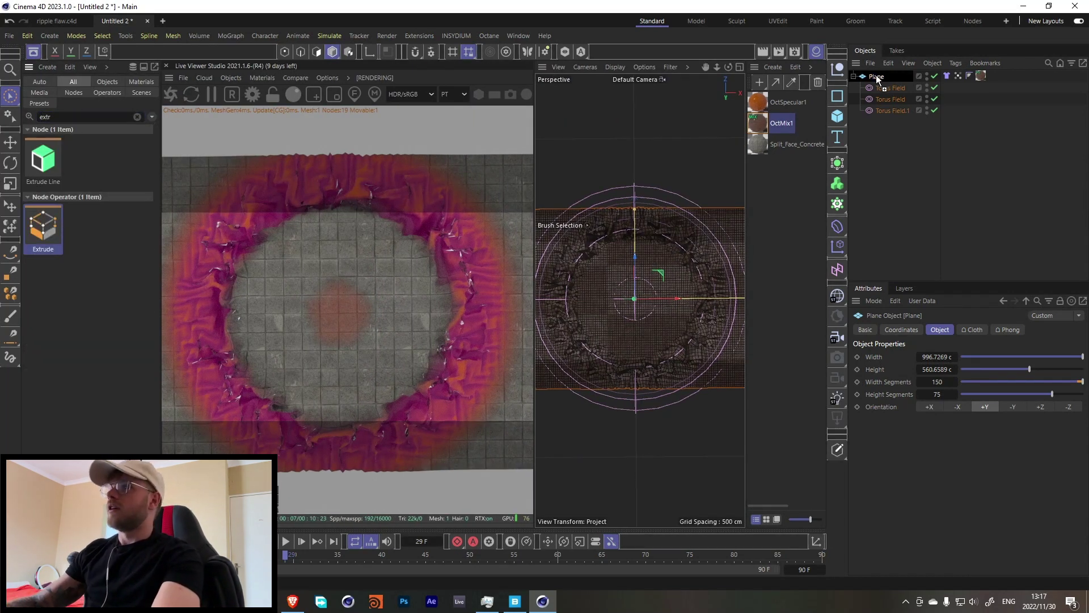
{"action": "left_click_drag", "start_coordinate": [954, 110], "coordinate": [948, 117]}
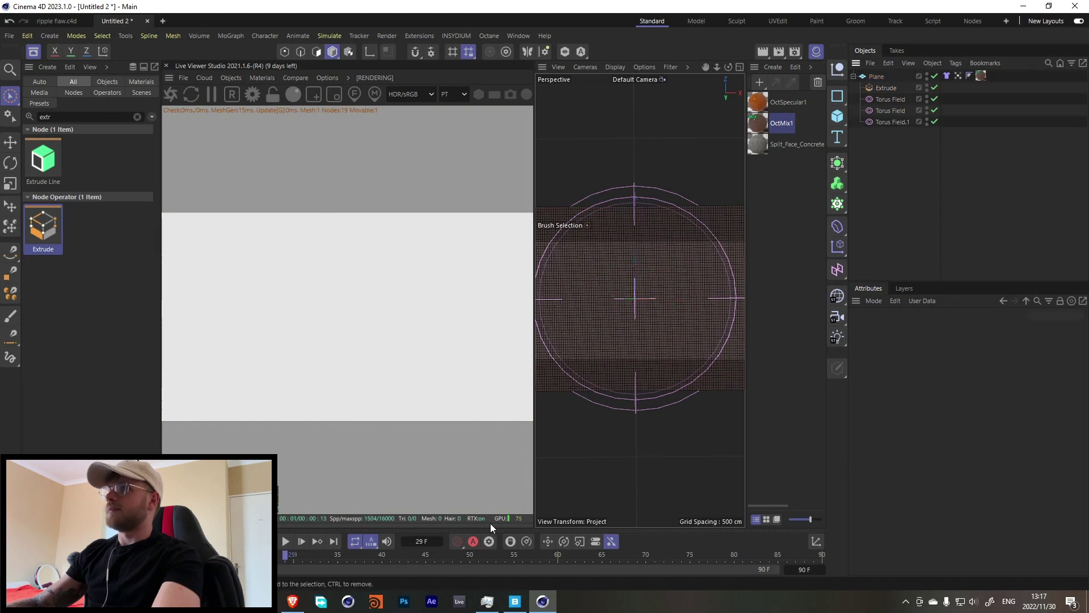
{"action": "left_click", "coordinate": [237, 541]}
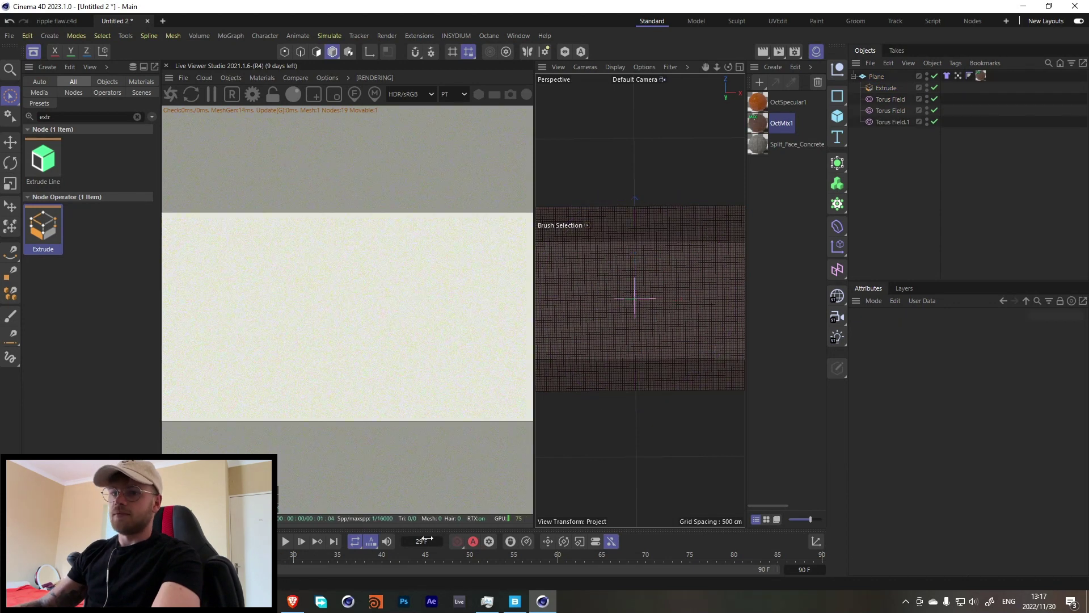
{"action": "left_click", "coordinate": [34, 51]}
Turn on Create Caps for the Extrude deformer and set its offset to 2 cm
{"action": "left_click_drag", "start_coordinate": [563, 300], "coordinate": [586, 260], "text": "alt"}
{"action": "left_click", "coordinate": [911, 88]}
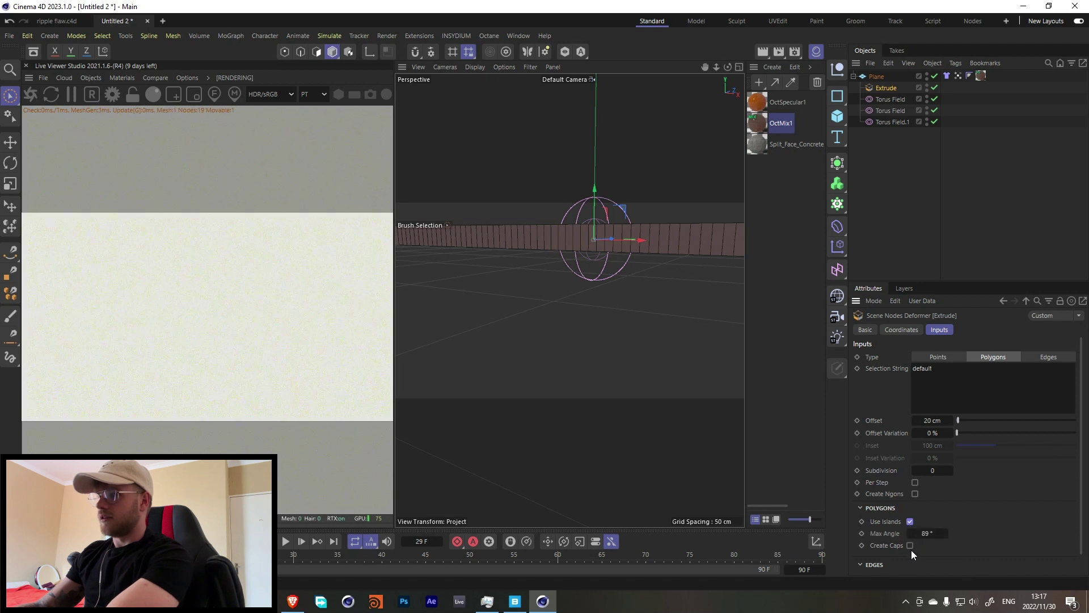
{"action": "left_click_drag", "start_coordinate": [683, 266], "coordinate": [513, 163], "text": "alt"}
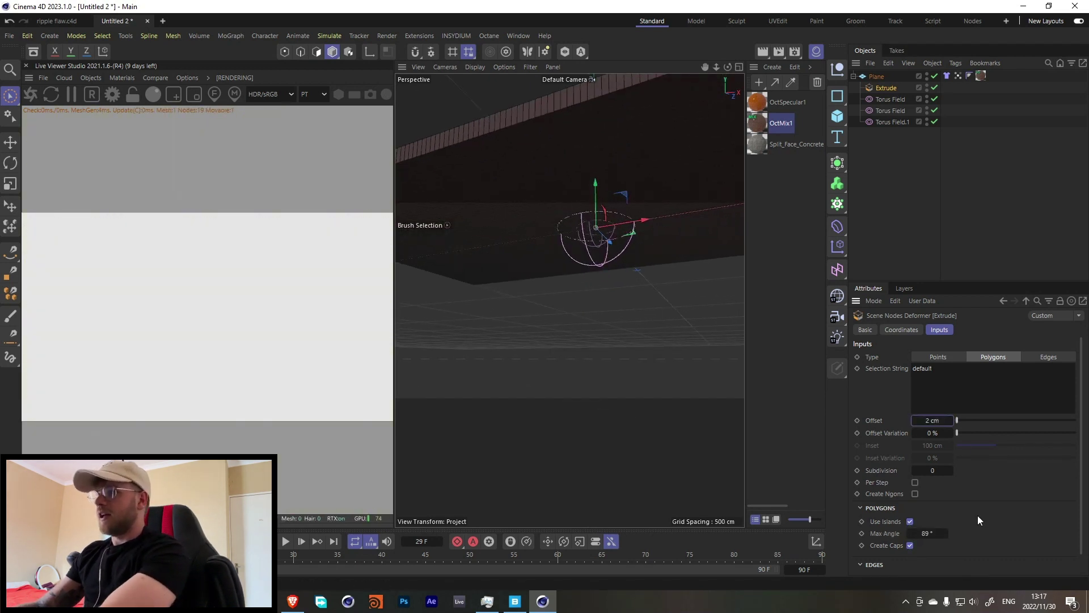
{"action": "left_click_drag", "start_coordinate": [659, 255], "coordinate": [663, 304], "text": "alt"}
Switch the Extrude deformer off and on again to compare the plane in the live render
{"action": "left_click", "coordinate": [934, 87]}
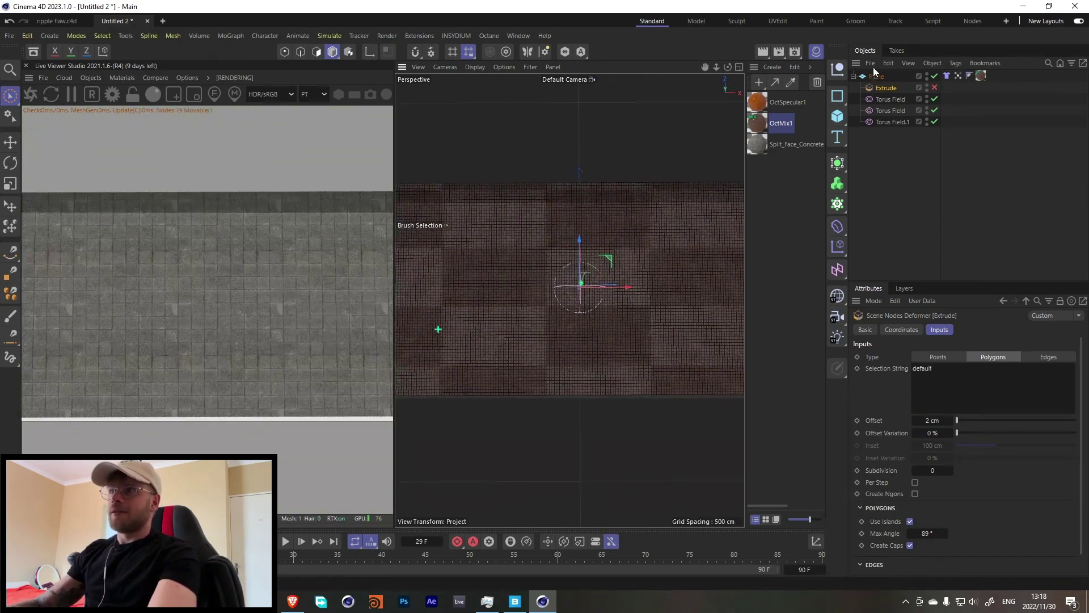
{"action": "scroll", "coordinate": [570, 287], "scroll_direction": "up", "scroll_amount": 1}
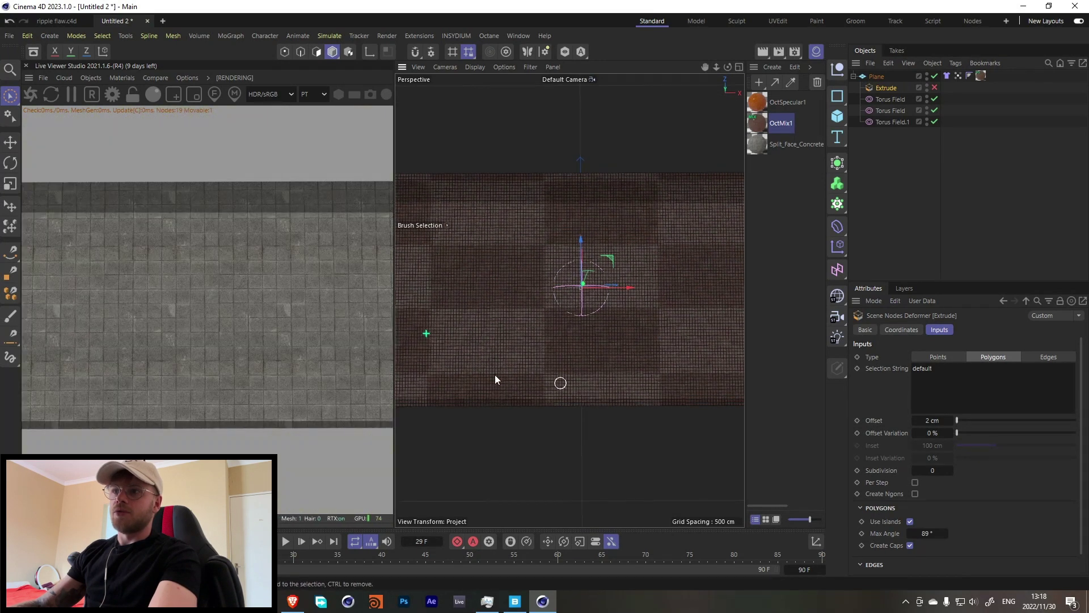
{"action": "left_click", "coordinate": [945, 88]}
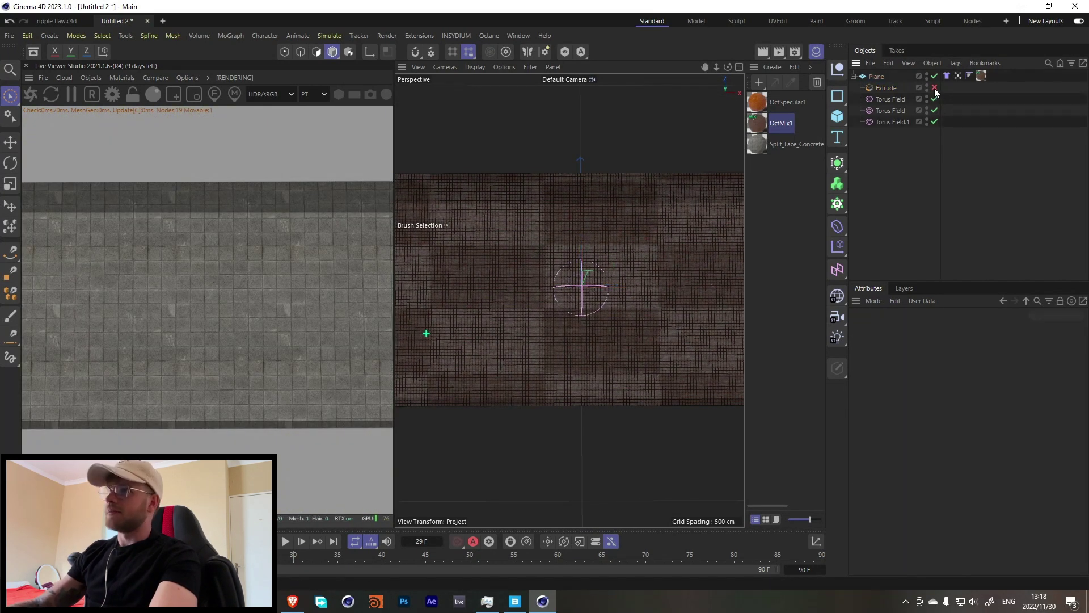
{"action": "left_click", "coordinate": [935, 87]}
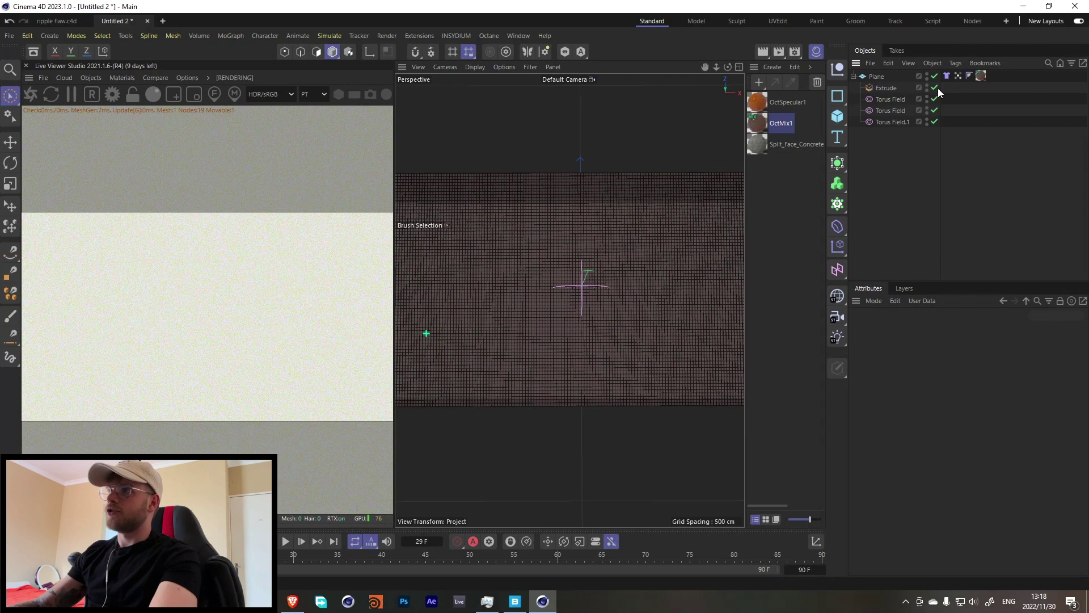
Change the projection of the Plane's OctMix1 material tag to Cubic
{"action": "left_click", "coordinate": [981, 76]}
{"action": "left_click", "coordinate": [951, 382]}
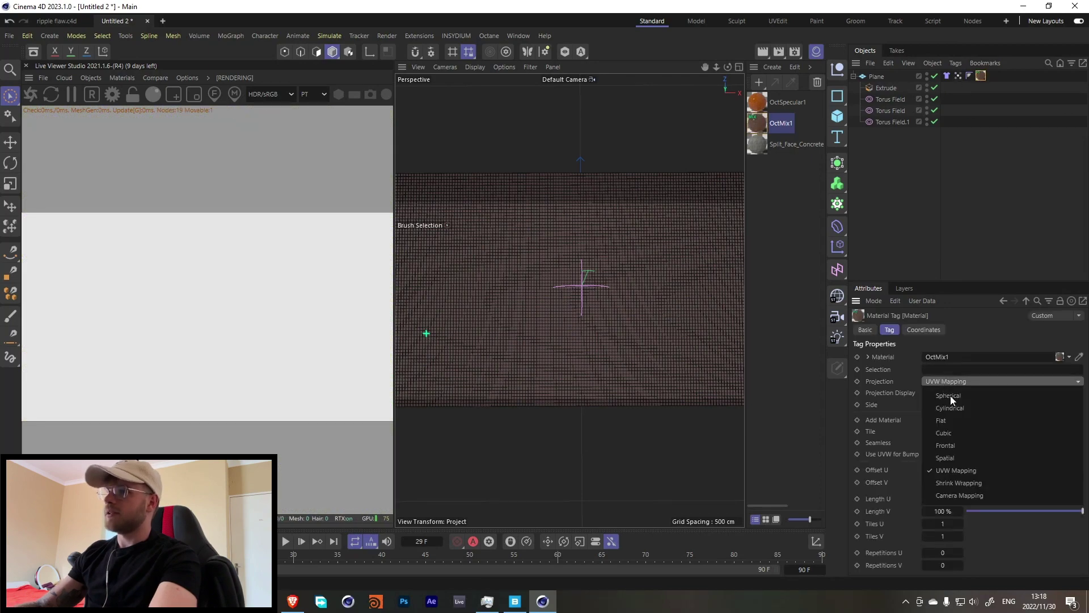
{"action": "left_click", "coordinate": [946, 436]}
{"action": "left_click_drag", "start_coordinate": [615, 314], "coordinate": [584, 329], "text": "alt"}
{"action": "right_click_drag", "start_coordinate": [584, 329], "coordinate": [605, 341], "text": "alt"}
{"action": "left_click_drag", "start_coordinate": [605, 340], "coordinate": [602, 280], "text": "alt"}
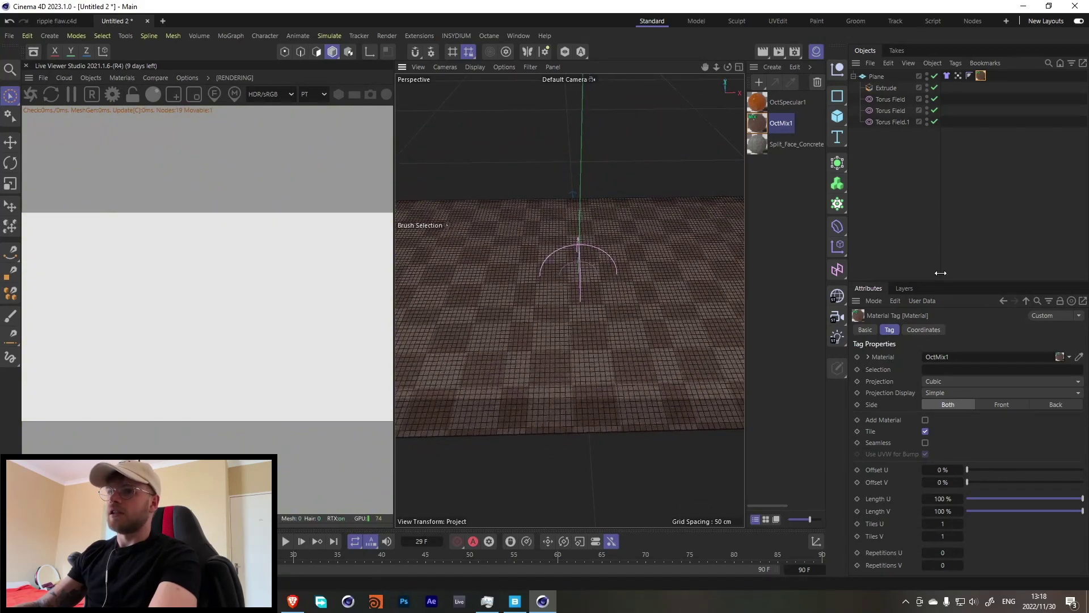
Play the simulation with the Extrude up to frame 22 and examine the ripple's thickness and texture from the side and from above
{"action": "left_click", "coordinate": [887, 88]}
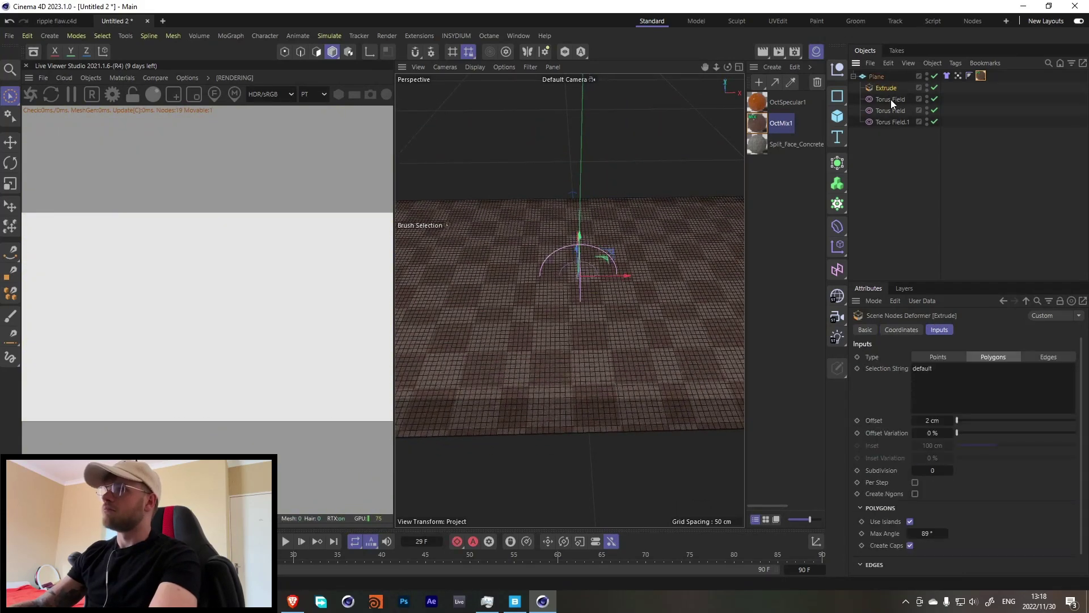
{"action": "left_click", "coordinate": [286, 542]}
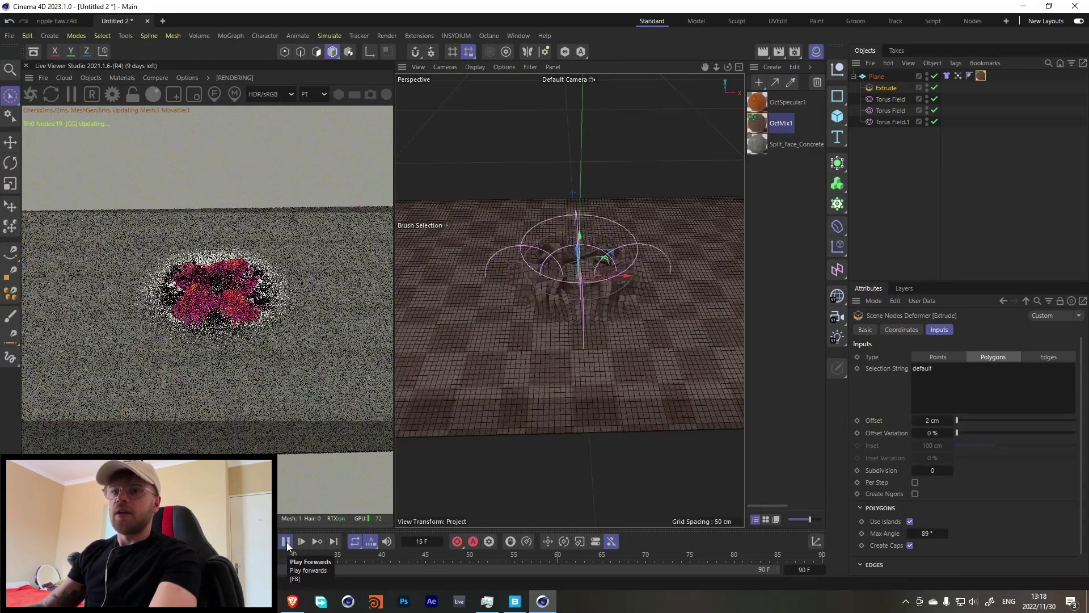
{"action": "left_click", "coordinate": [286, 542]}
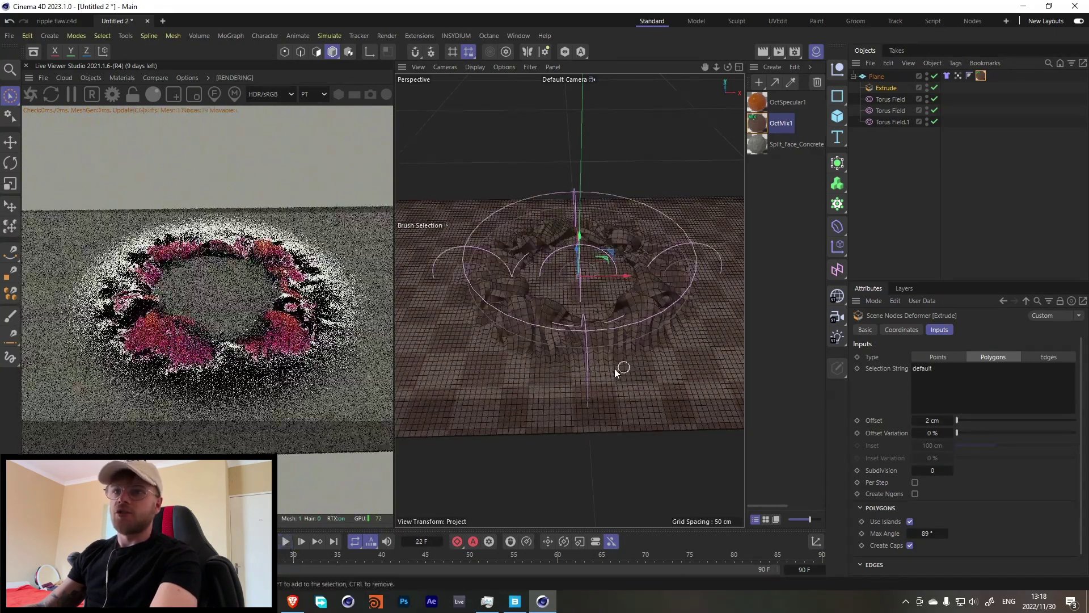
{"action": "left_click_drag", "start_coordinate": [600, 323], "coordinate": [599, 226], "text": "alt"}
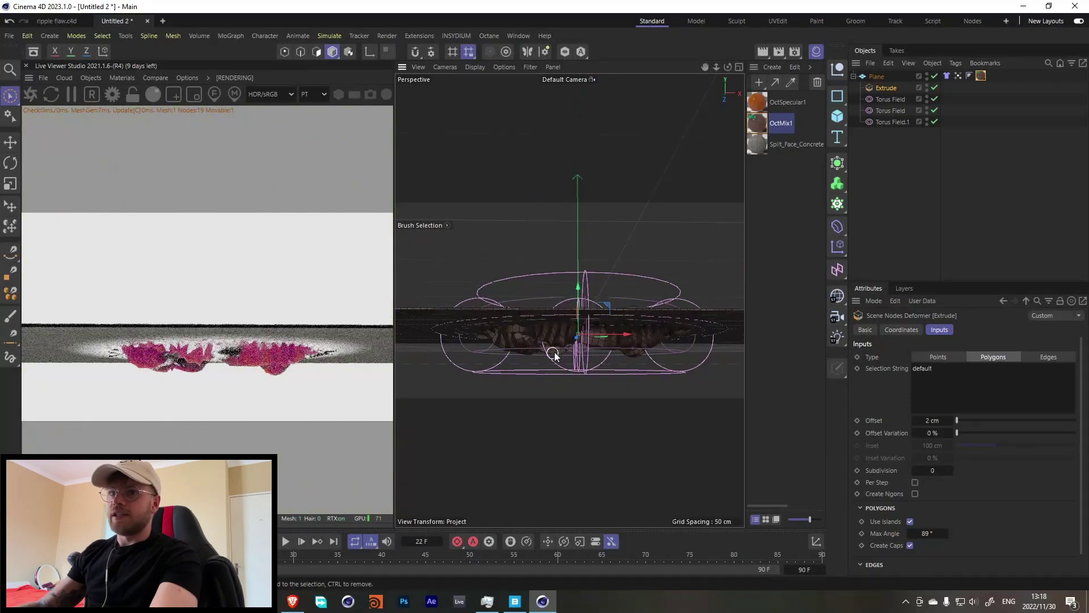
{"action": "right_click_drag", "start_coordinate": [549, 350], "coordinate": [598, 323], "text": "alt"}
{"action": "right_click_drag", "start_coordinate": [590, 258], "coordinate": [550, 290], "text": "alt"}
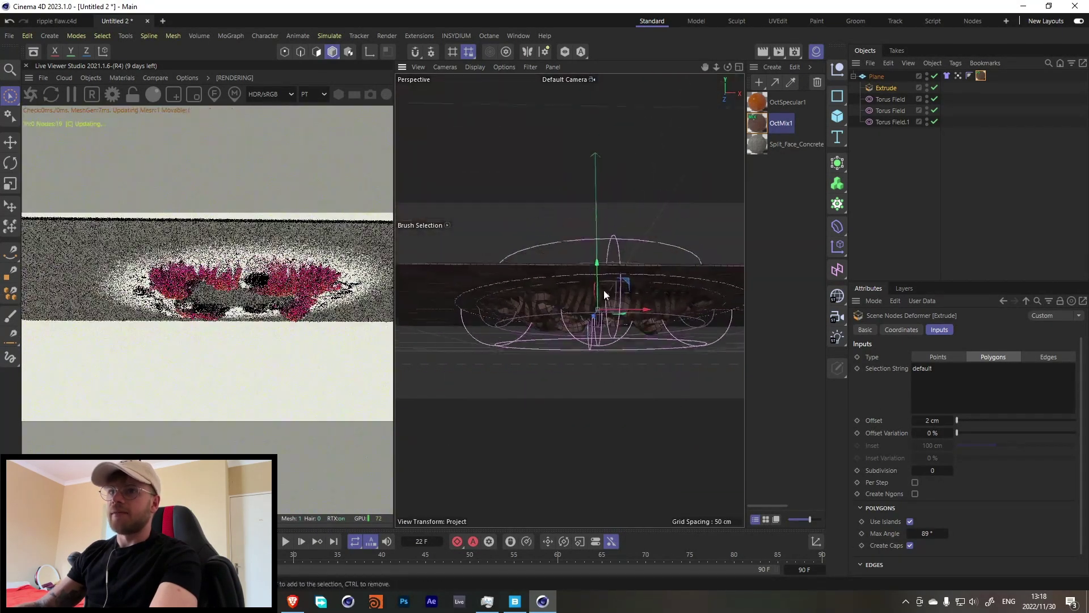
{"action": "left_click_drag", "start_coordinate": [604, 293], "coordinate": [626, 318], "text": "alt"}
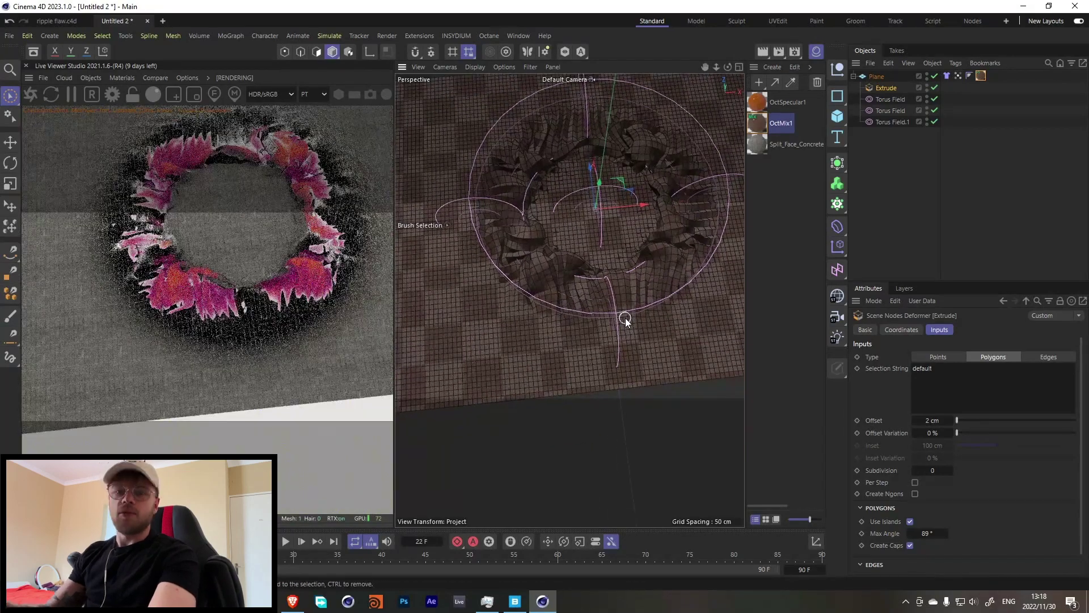
{"action": "left_click_drag", "start_coordinate": [657, 171], "coordinate": [581, 292], "text": "alt"}
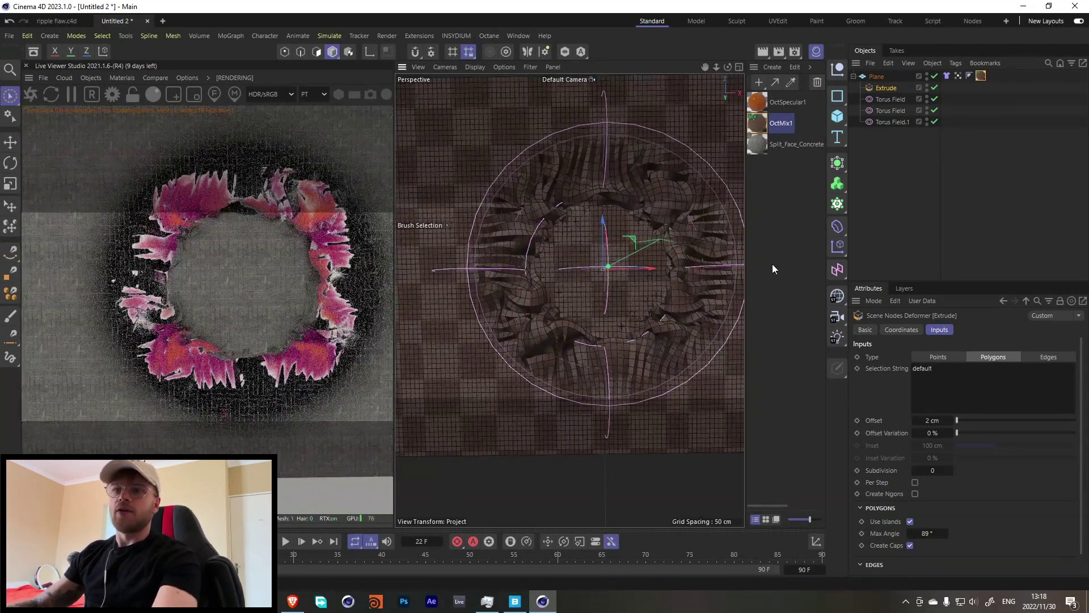
Open OctMix1's node graph, locate the concrete's Transform node and move it clear of the texture nodes
{"action": "double_click", "coordinate": [756, 124]}
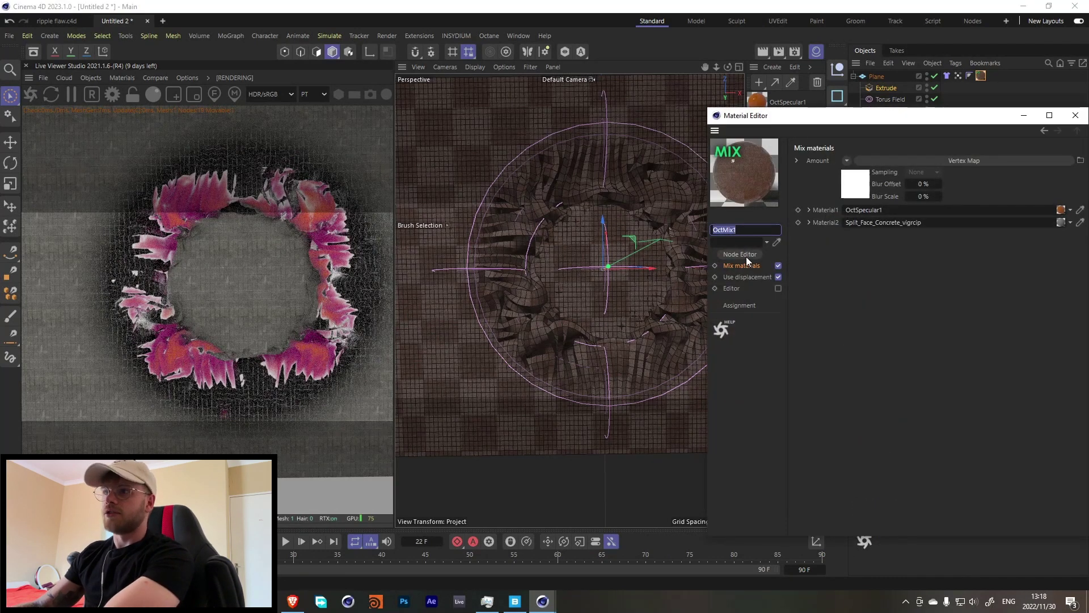
{"action": "left_click", "coordinate": [747, 256]}
{"action": "type", "text": "1"}
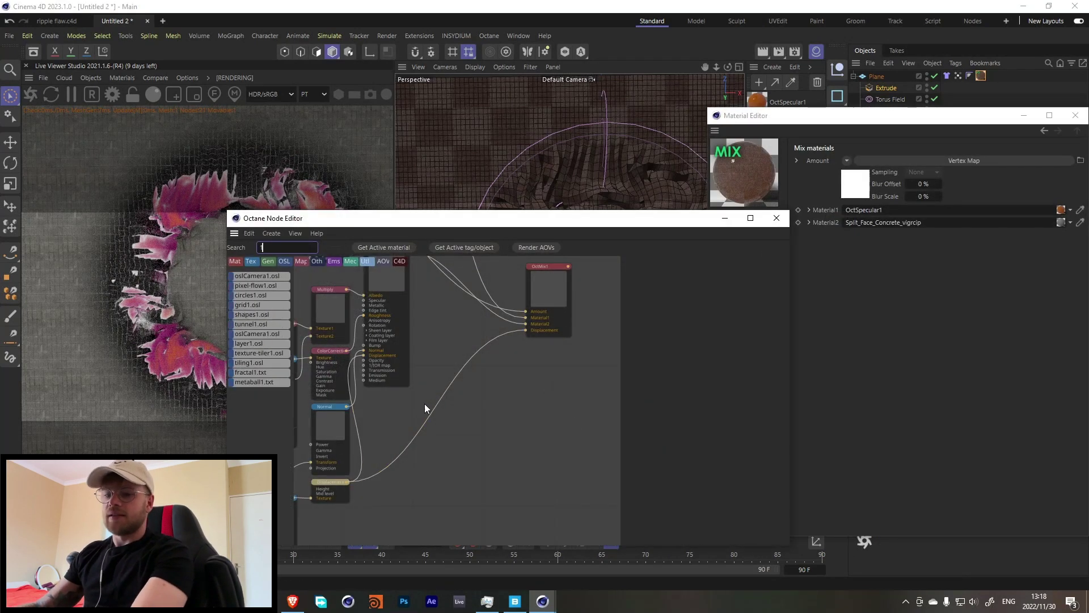
{"action": "left_click_drag", "start_coordinate": [425, 404], "coordinate": [605, 398]}
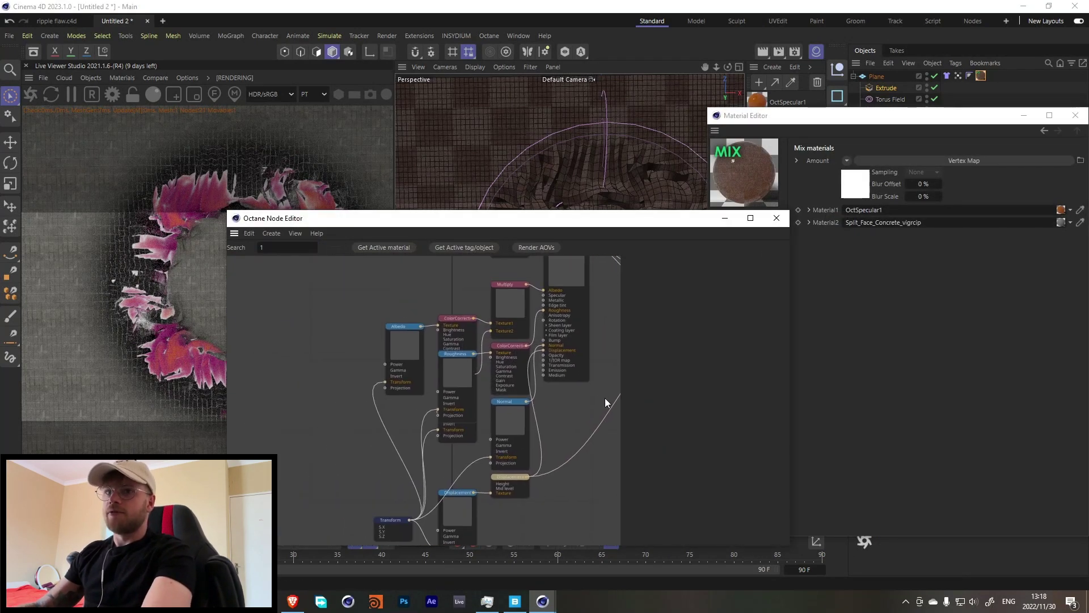
{"action": "left_click", "coordinate": [390, 519]}
{"action": "left_click_drag", "start_coordinate": [390, 518], "coordinate": [341, 445]}
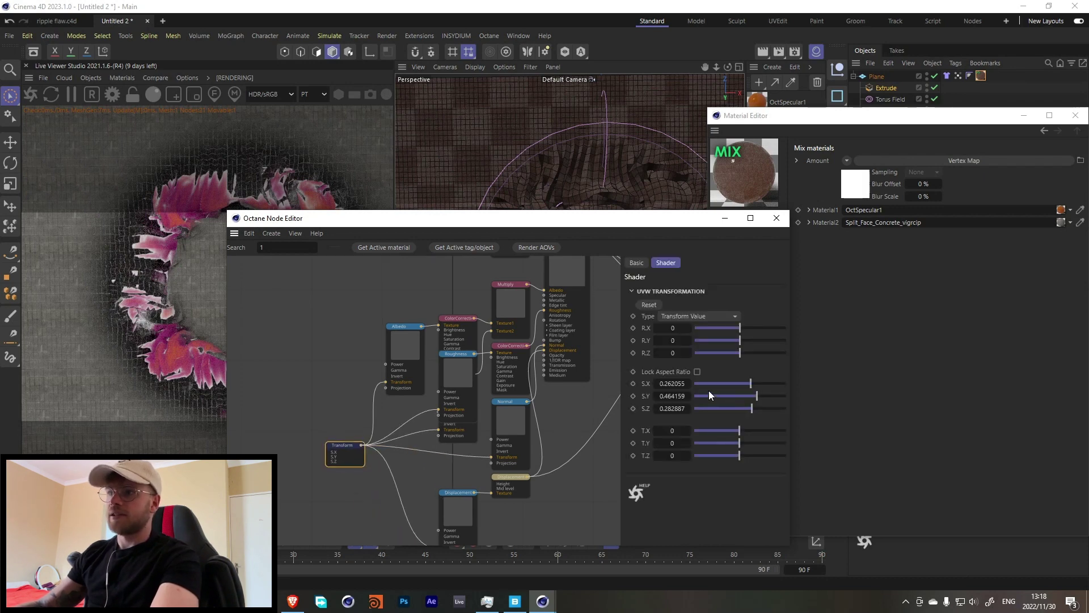
Set the Transform node's X, Y and Z scale to 1, then close the node editor and Material Editor
{"action": "double_click", "coordinate": [673, 397]}
{"action": "type", "text": "1"}
{"action": "double_click", "coordinate": [673, 384]}
{"action": "type", "text": "1"}
{"action": "key", "text": "Return"}
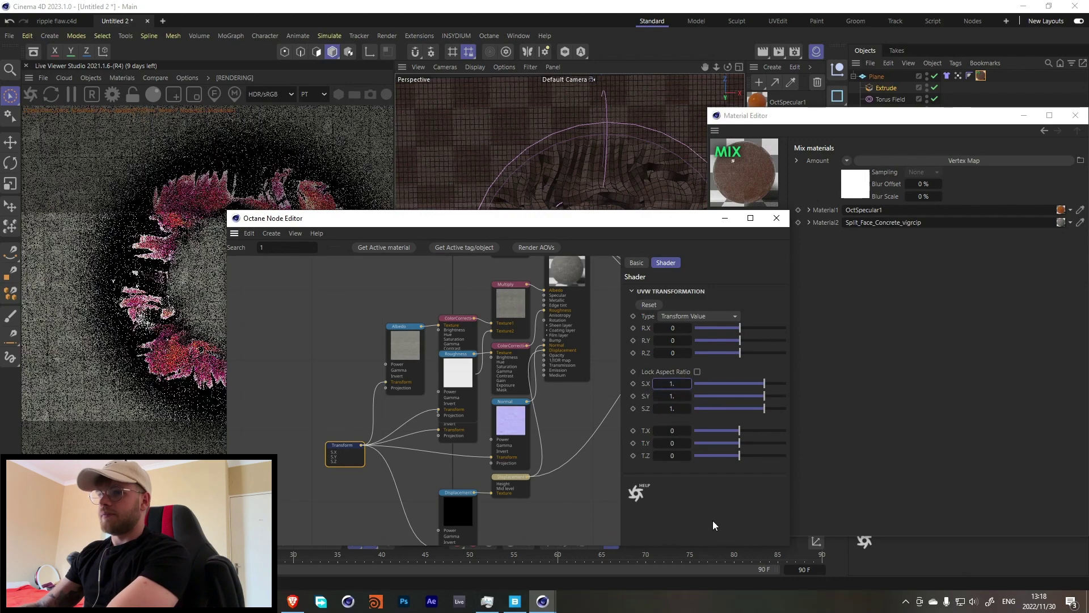
{"action": "left_click", "coordinate": [777, 218]}
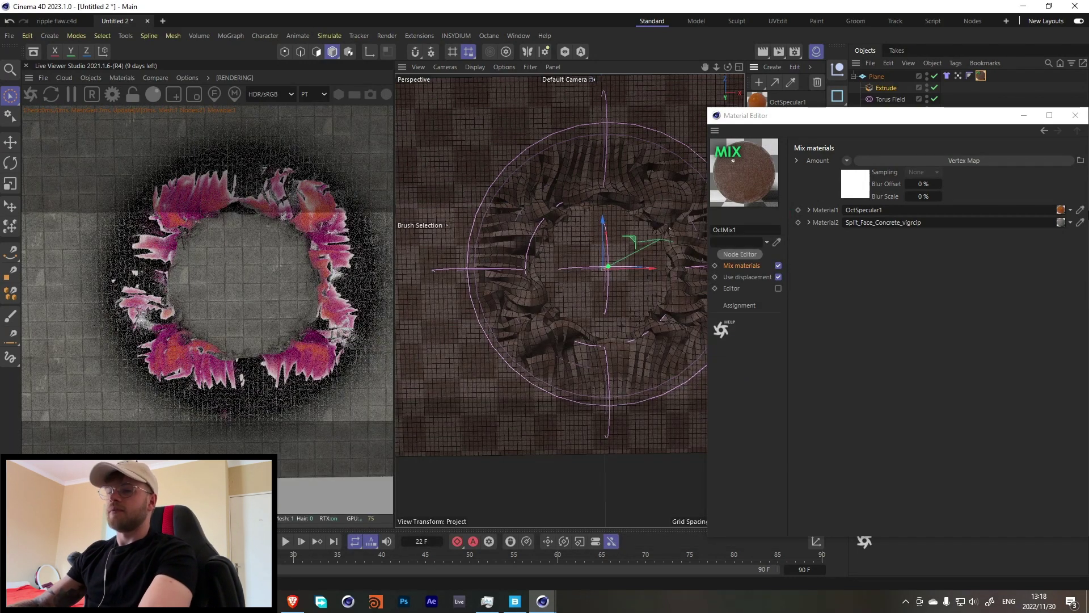
{"action": "left_click", "coordinate": [1075, 115]}
Play the simulation up to frame 24 and examine the rendered ripple and concrete tiling from close up and from a distance
{"action": "left_click", "coordinate": [284, 543]}
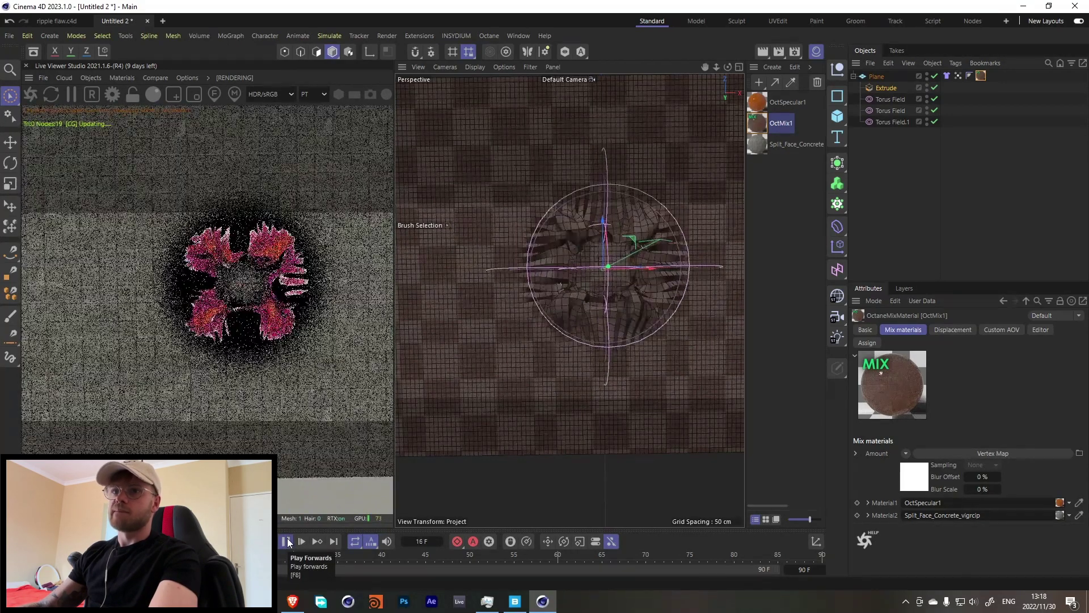
{"action": "left_click", "coordinate": [288, 542]}
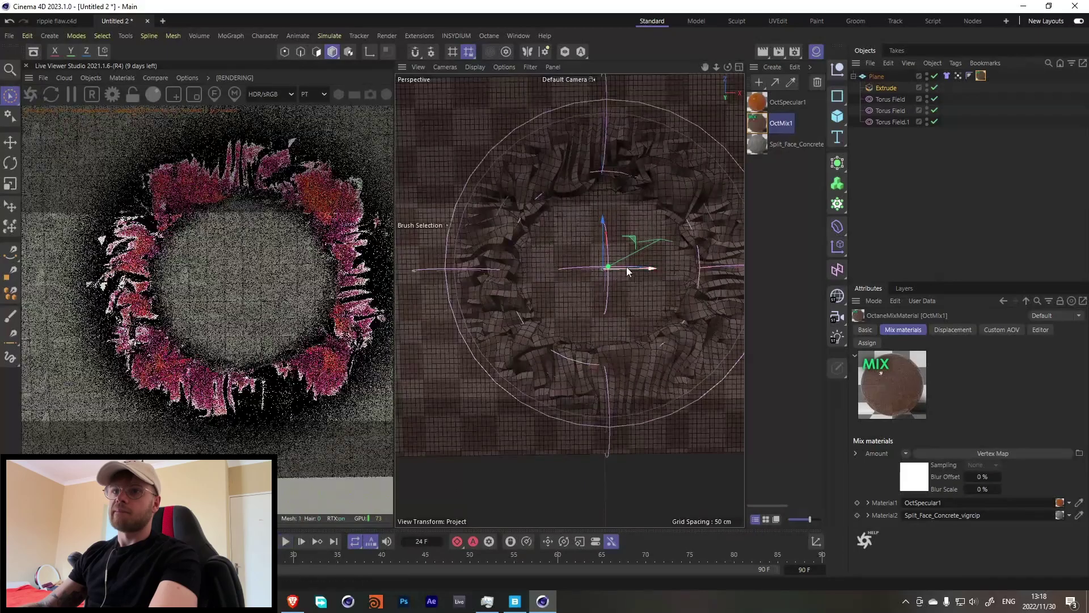
{"action": "scroll", "coordinate": [625, 273], "scroll_direction": "down", "scroll_amount": 4}
{"action": "middle_click_drag", "start_coordinate": [628, 306], "coordinate": [571, 338], "text": "alt"}
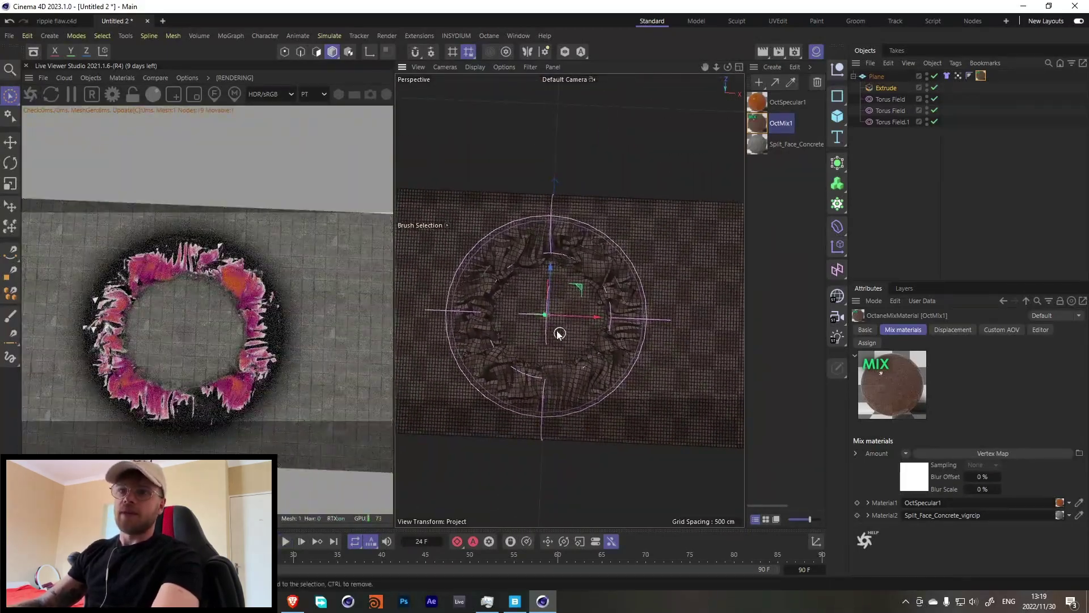
{"action": "scroll", "coordinate": [539, 328], "scroll_direction": "up", "scroll_amount": 5}
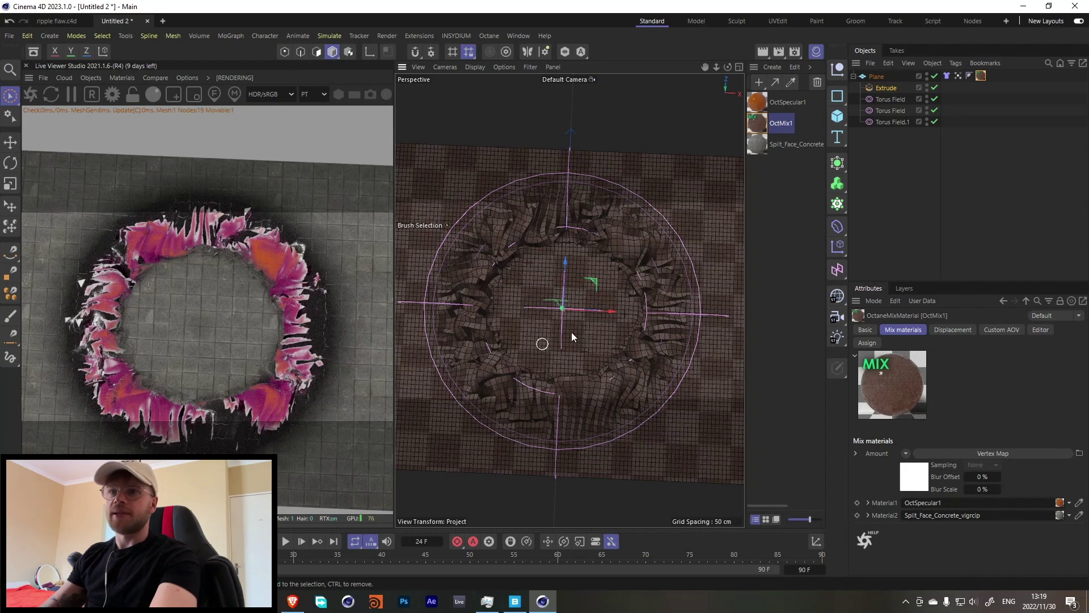
{"action": "scroll", "coordinate": [593, 295], "scroll_direction": "down", "scroll_amount": 5}
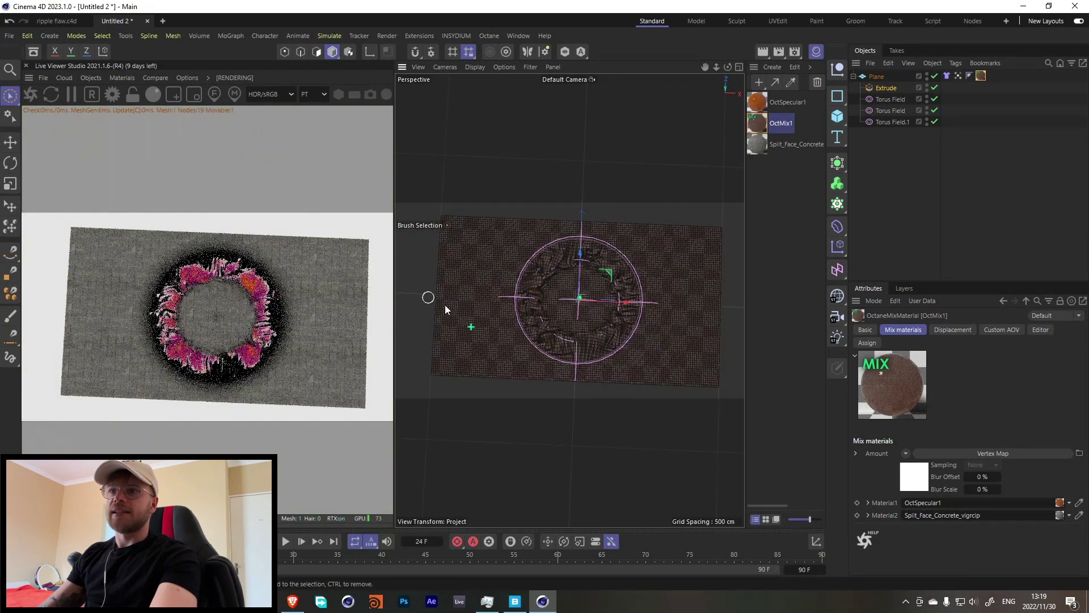
Add an Octane Arealight, rotate it to face the plane and move it beyond the plane's left edge
{"action": "left_click", "coordinate": [91, 78]}
{"action": "mouse_move", "coordinate": [129, 134]}
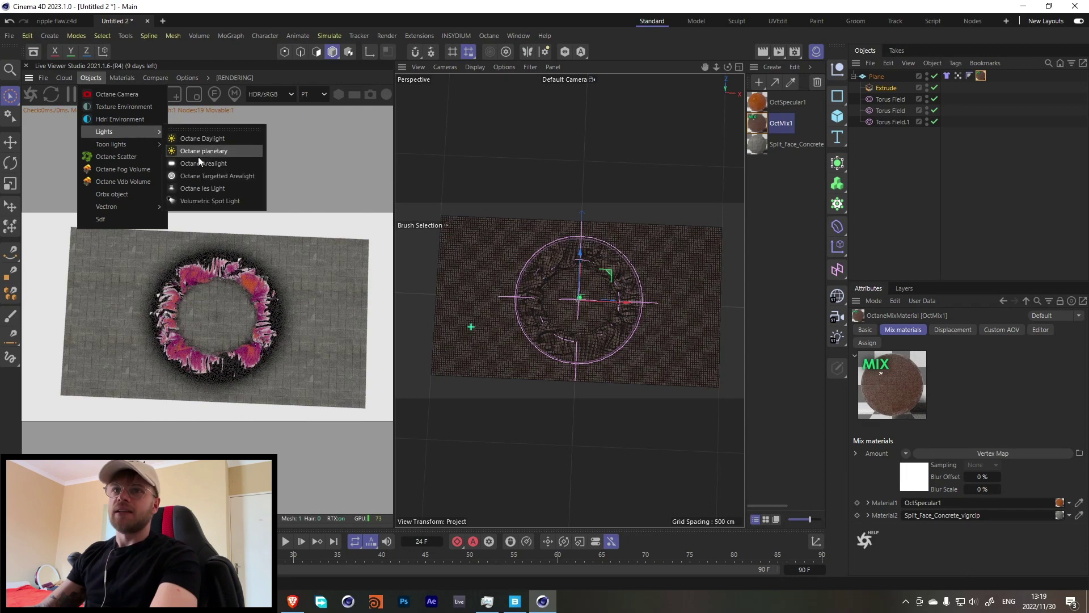
{"action": "left_click", "coordinate": [198, 154]}
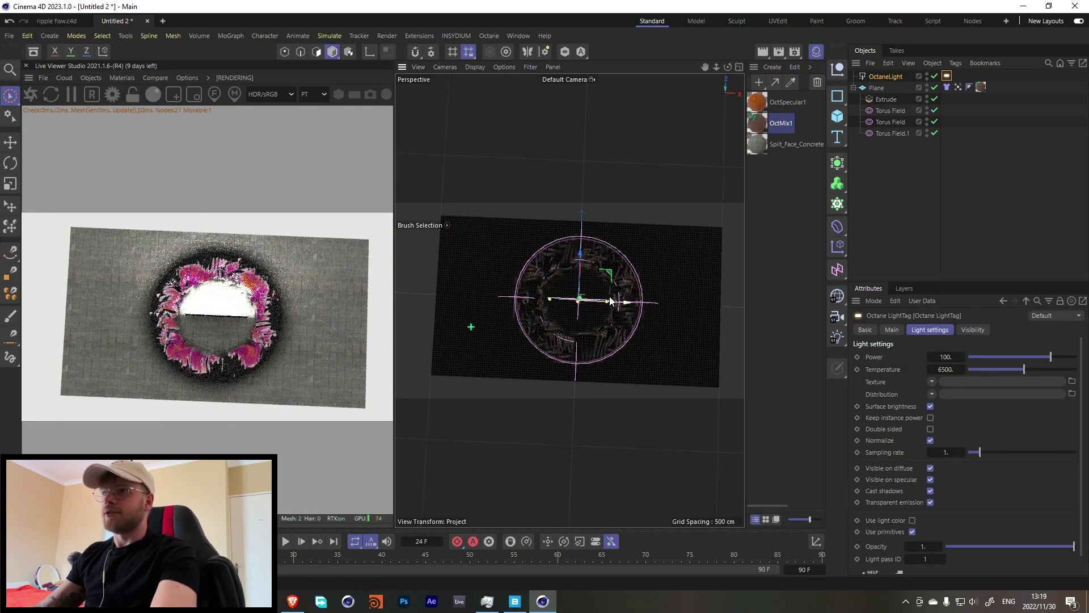
{"action": "key", "text": "r"}
{"action": "left_click_drag", "start_coordinate": [607, 286], "coordinate": [438, 297]}
{"action": "key", "text": "e"}
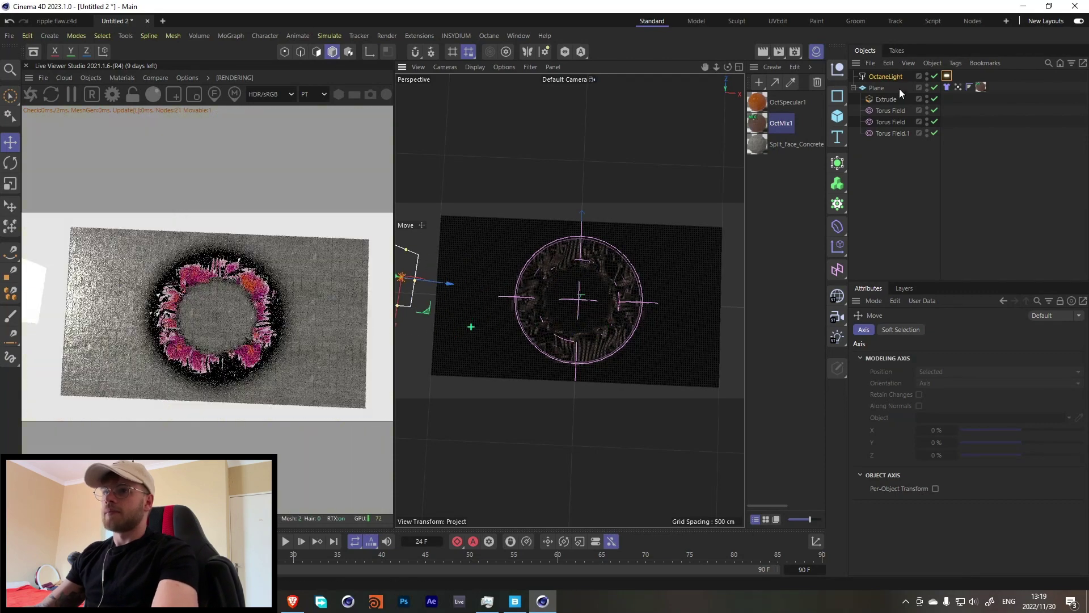
Set the area light's heading rotation to -90° and move it out to about -655 cm in X
{"action": "left_click", "coordinate": [895, 77]}
{"action": "left_click", "coordinate": [910, 329]}
{"action": "double_click", "coordinate": [985, 385]}
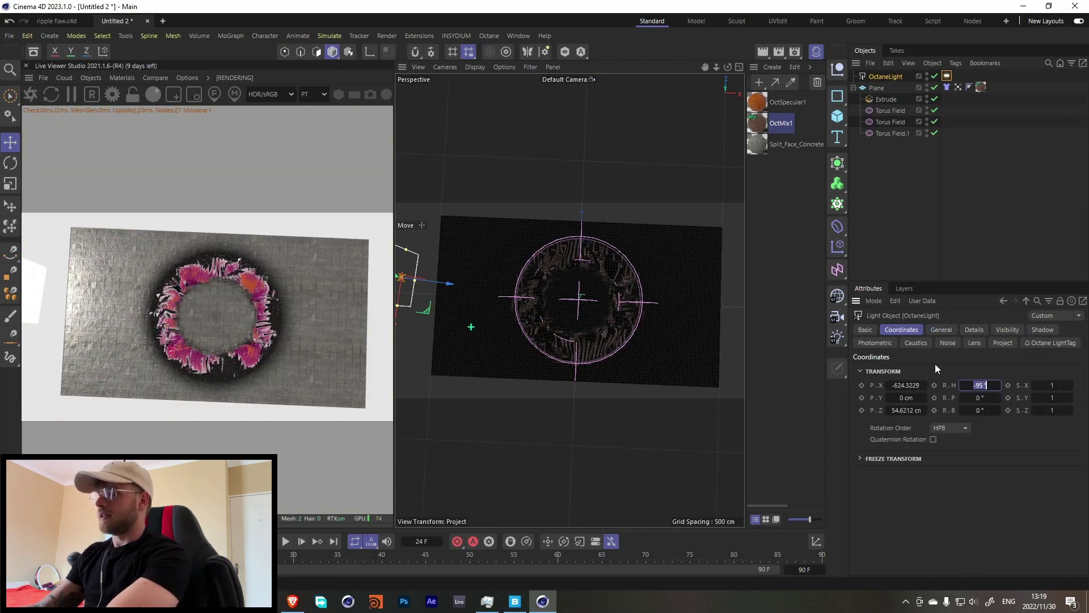
{"action": "type", "text": "-90"}
{"action": "key", "text": "Return"}
{"action": "left_click_drag", "start_coordinate": [400, 306], "coordinate": [397, 343]}
{"action": "mouse_move", "coordinate": [438, 279]}
{"action": "left_mouse_down"}
{"action": "mouse_move", "coordinate": [437, 293]}
{"action": "mouse_move", "coordinate": [429, 282]}
{"action": "mouse_move", "coordinate": [588, 294]}
{"action": "mouse_move", "coordinate": [443, 287]}
{"action": "left_mouse_up"}
Duplicate the area light, pitch it 90° and place the copy beneath the plane at about -237 cm in Y
{"action": "scroll", "coordinate": [462, 292], "scroll_direction": "down", "scroll_amount": 3}
{"action": "key", "text": "r"}
{"action": "key", "text": "e"}
{"action": "left_click_drag", "start_coordinate": [582, 318], "coordinate": [550, 281], "text": "alt"}
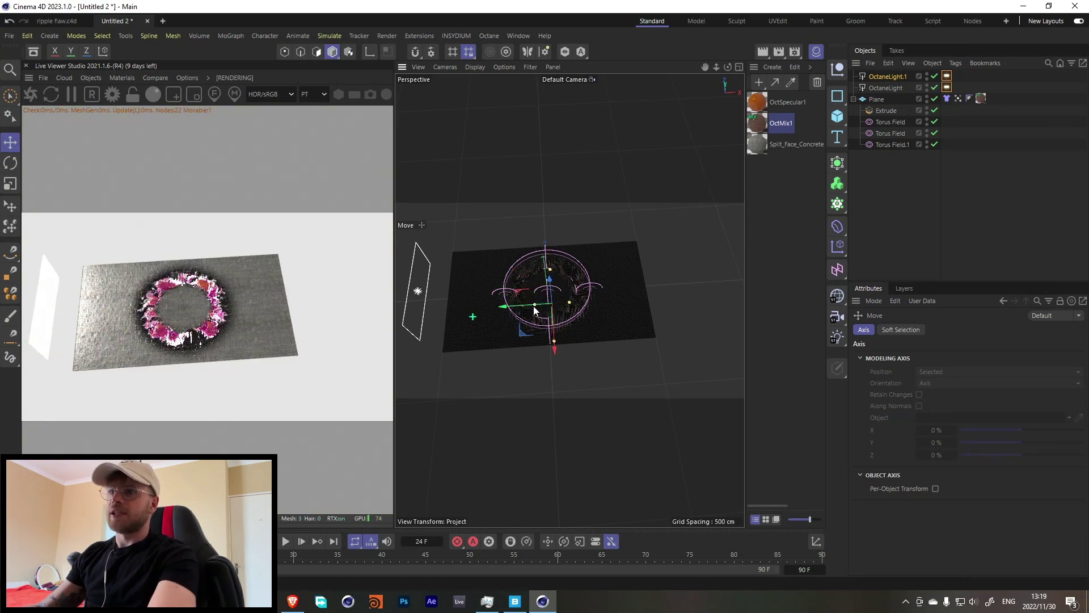
Set the roughness float of the OctSpecular1 material to about 0.08, then close the Material Editor
{"action": "double_click", "coordinate": [771, 108]}
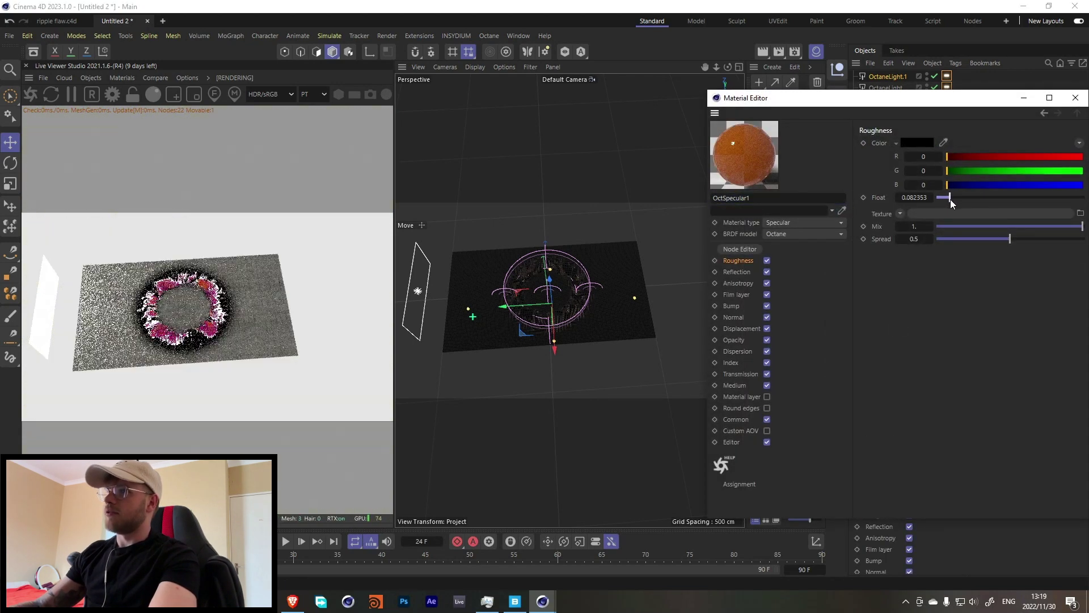
{"action": "left_click", "coordinate": [1075, 98]}
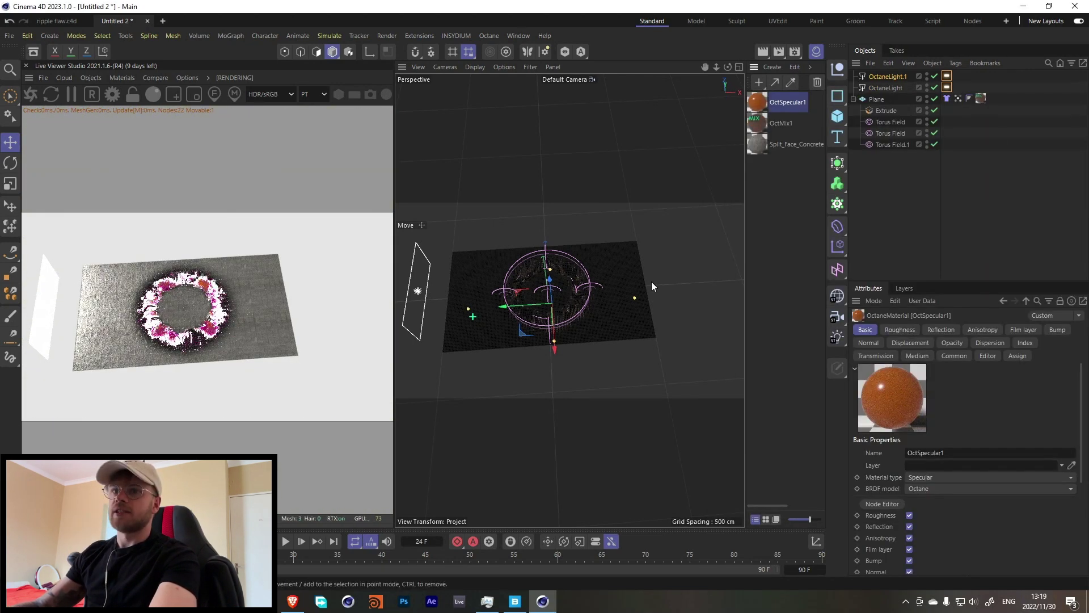
Add an Octane HDRI environment with an empty image texture to the scene
{"action": "left_click", "coordinate": [91, 79]}
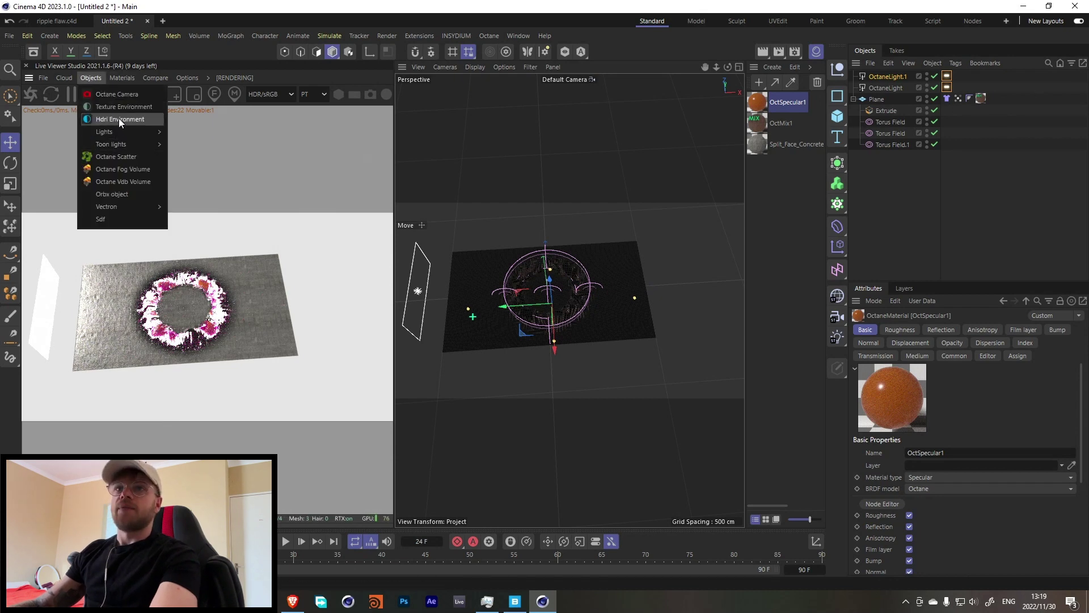
{"action": "left_click", "coordinate": [118, 117]}
{"action": "scroll", "coordinate": [534, 312], "scroll_direction": "up", "scroll_amount": 1}
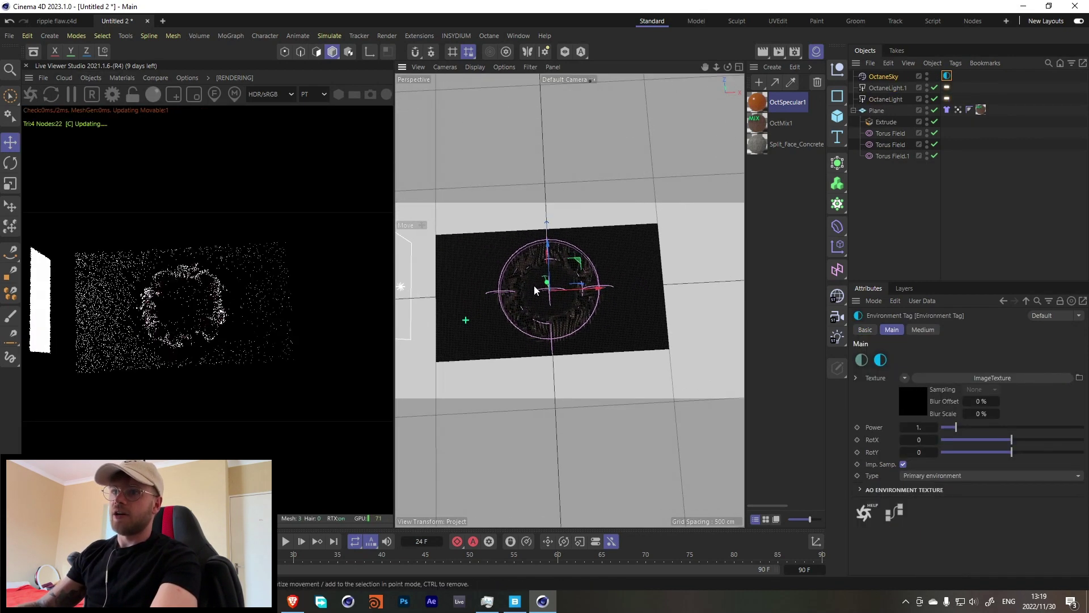
Duplicate the light beneath the plane, raise the copy to about 309 cm in Y and rotate it to -85° pitch
{"action": "left_click", "coordinate": [886, 100]}
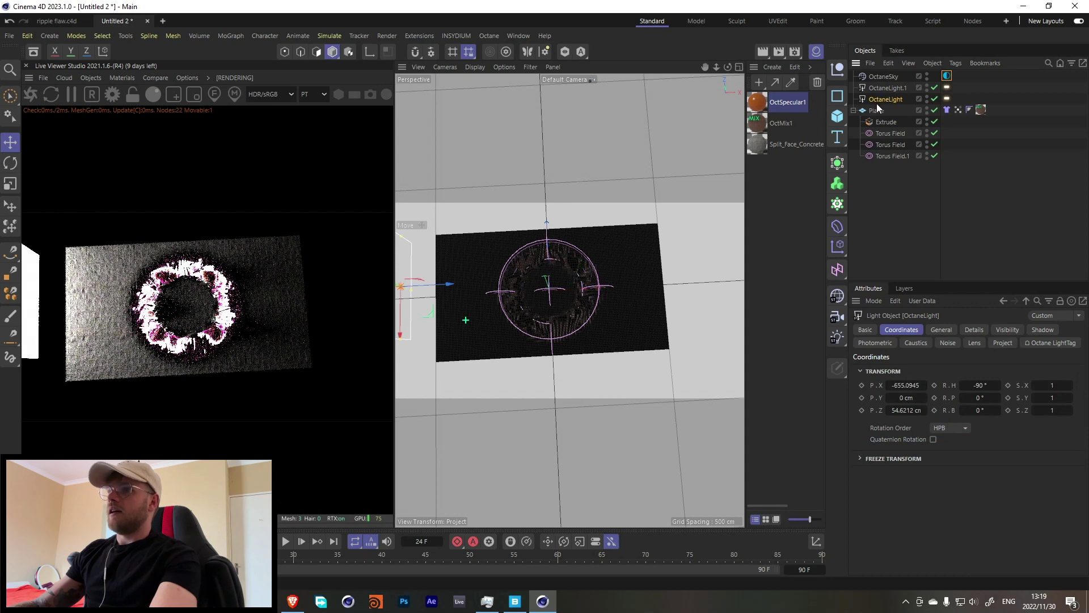
{"action": "left_click", "coordinate": [885, 88]}
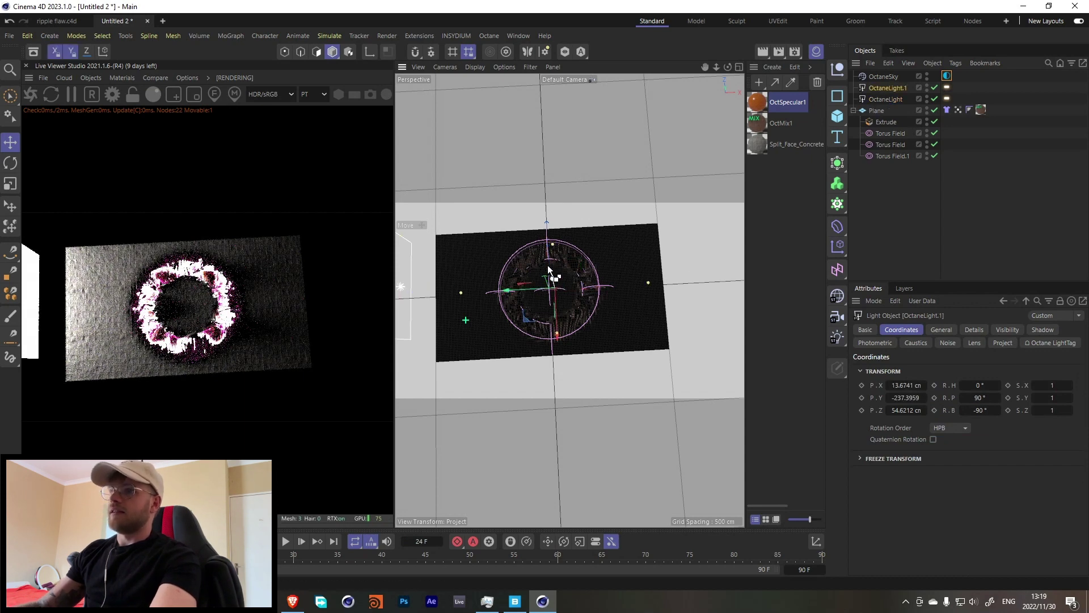
{"action": "left_click_drag", "start_coordinate": [553, 278], "coordinate": [554, 243], "text": "ctrl"}
{"action": "key", "text": "r"}
{"action": "left_click", "coordinate": [886, 77]}
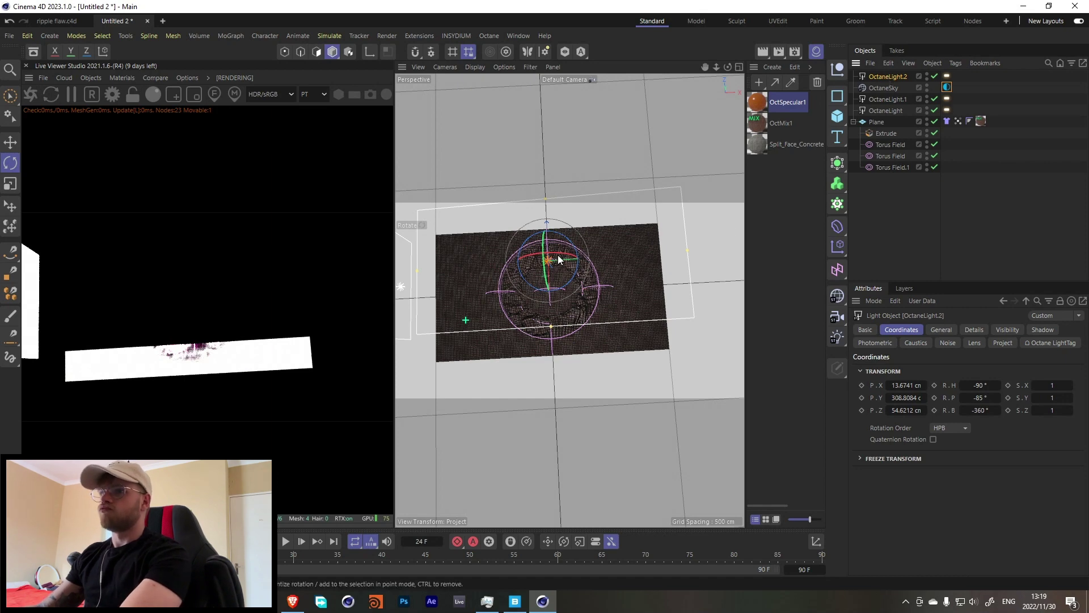
{"action": "left_click_drag", "start_coordinate": [557, 254], "coordinate": [561, 158]}
Set the overhead light's power to about 2.46 and its opacity to 0
{"action": "left_click", "coordinate": [1043, 96]}
{"action": "left_click", "coordinate": [947, 76]}
{"action": "left_click", "coordinate": [1030, 357]}
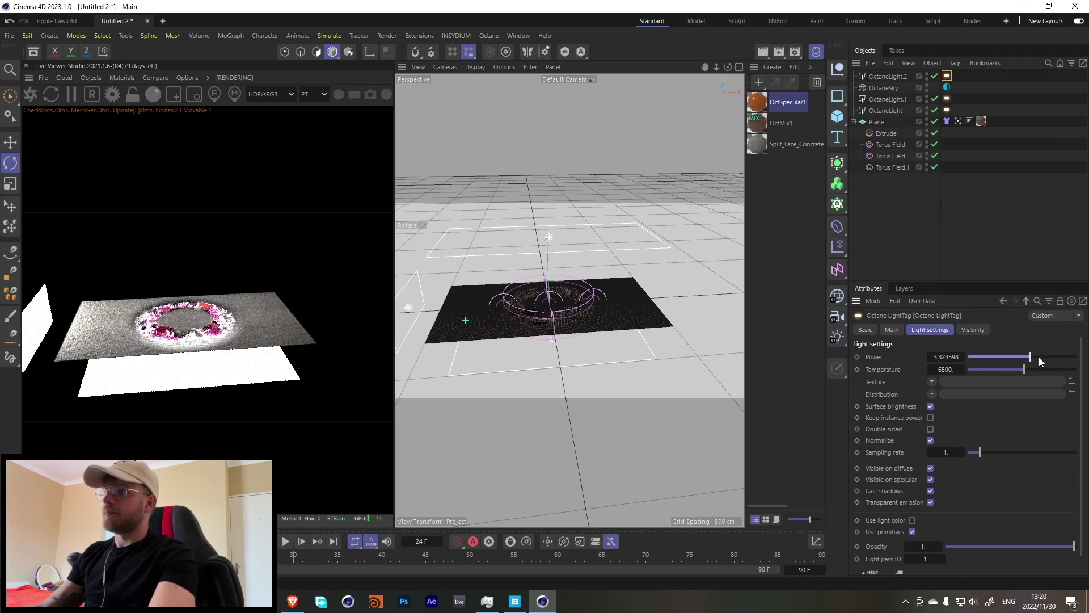
{"action": "left_click", "coordinate": [1028, 357]}
{"action": "left_click_drag", "start_coordinate": [997, 546], "coordinate": [854, 547]}
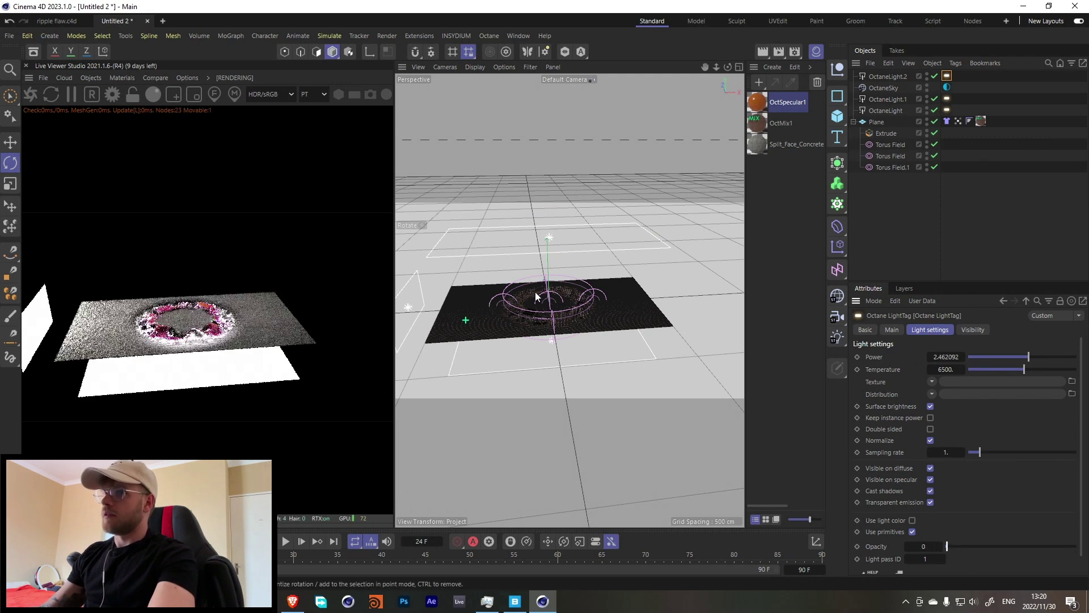
Set the power of the light beneath the plane to about 6.06
{"action": "left_click_drag", "start_coordinate": [535, 291], "coordinate": [560, 312], "text": "alt"}
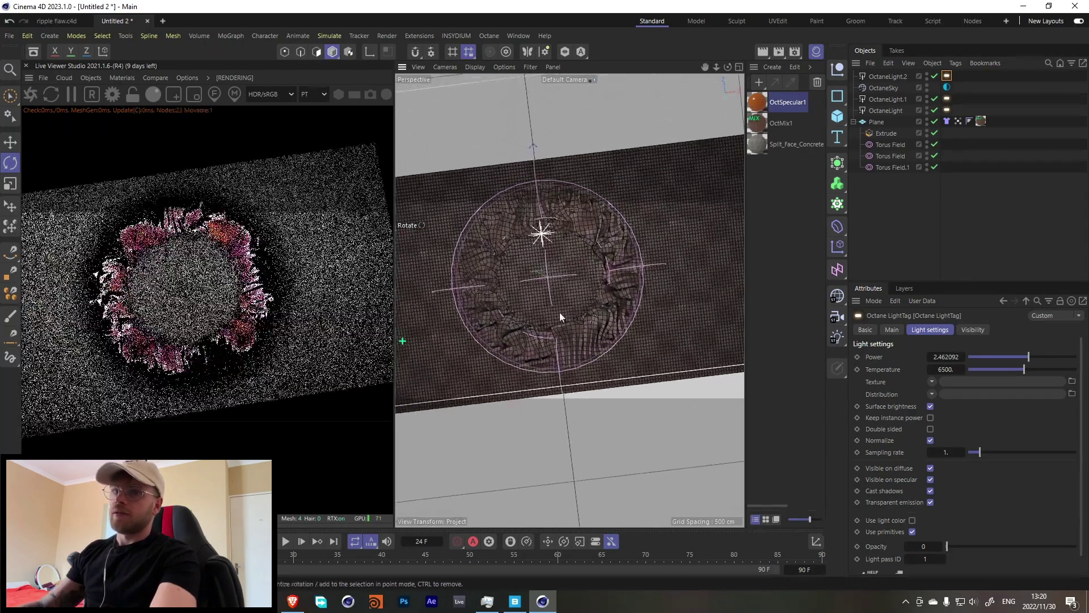
{"action": "left_click_drag", "start_coordinate": [607, 281], "coordinate": [716, 282], "text": "alt"}
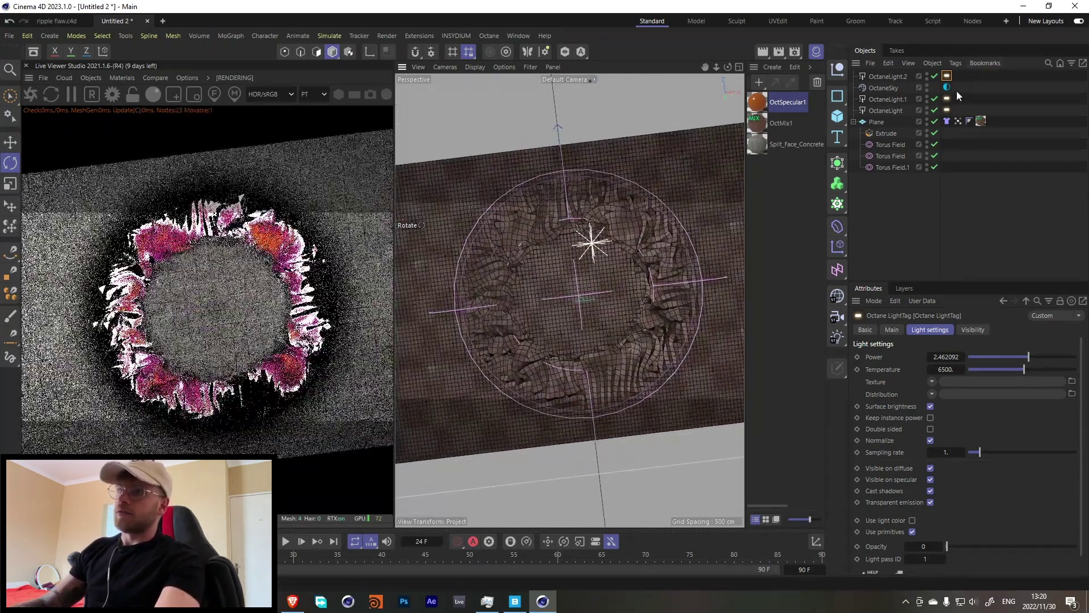
{"action": "left_click", "coordinate": [947, 98]}
{"action": "left_click_drag", "start_coordinate": [1052, 357], "coordinate": [1034, 358]}
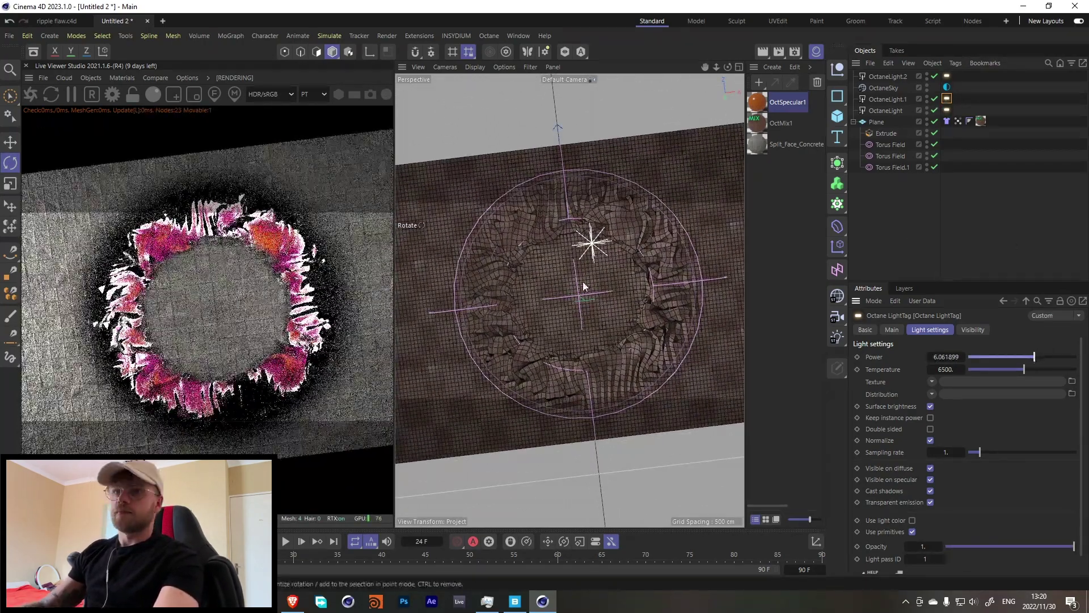
Play the simulation up to frame 30 and examine the lit ripple in the live render
{"action": "mouse_move", "coordinate": [583, 281]}
{"action": "left_mouse_down", "text": "alt"}
{"action": "mouse_move", "coordinate": [608, 281]}
{"action": "mouse_move", "coordinate": [637, 323]}
{"action": "mouse_move", "coordinate": [625, 294]}
{"action": "mouse_move", "coordinate": [599, 293]}
{"action": "left_mouse_up", "text": "alt"}
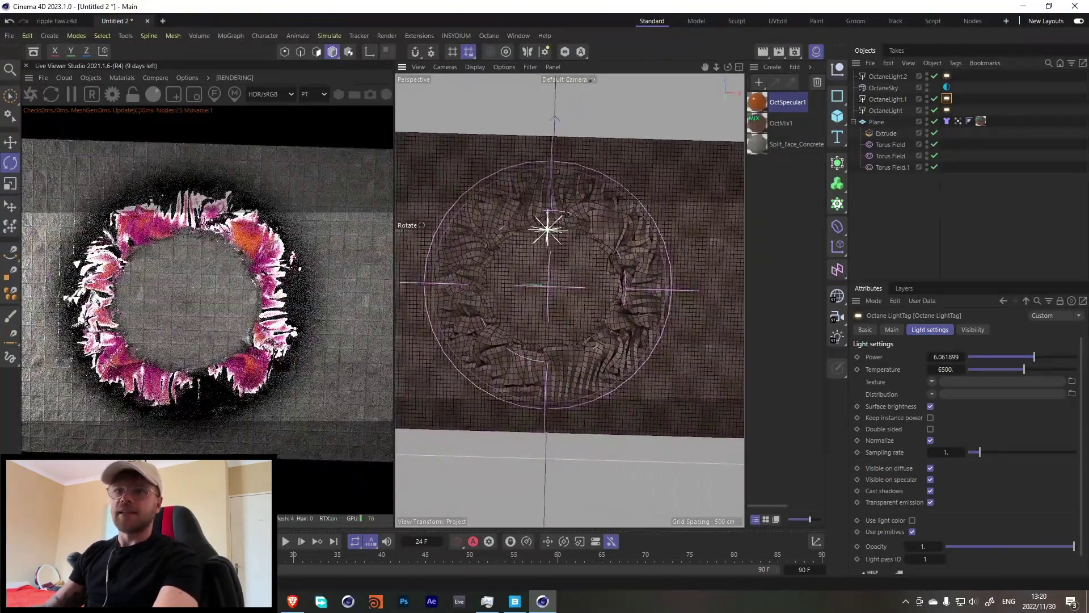
{"action": "left_click", "coordinate": [286, 542]}
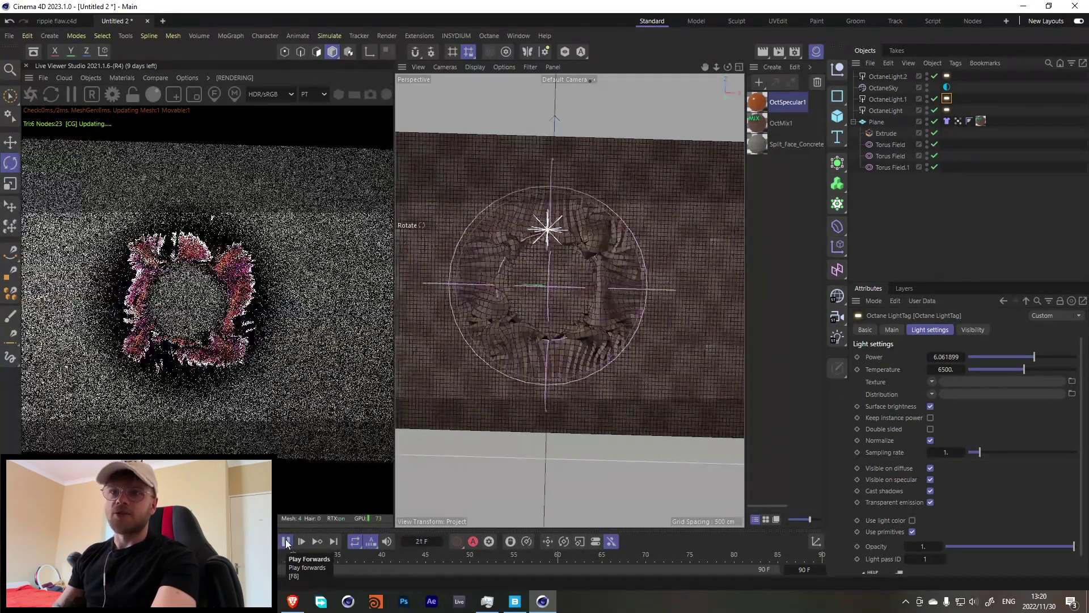
{"action": "left_click", "coordinate": [286, 542]}
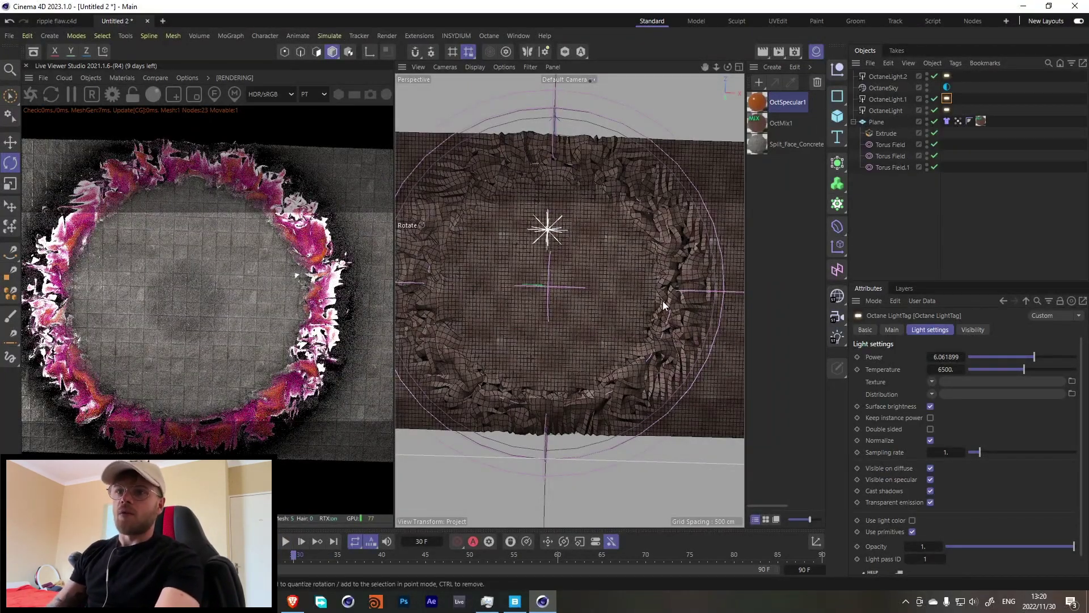
Create a new project and add a Cylinder primitive
{"action": "left_click", "coordinate": [165, 21]}
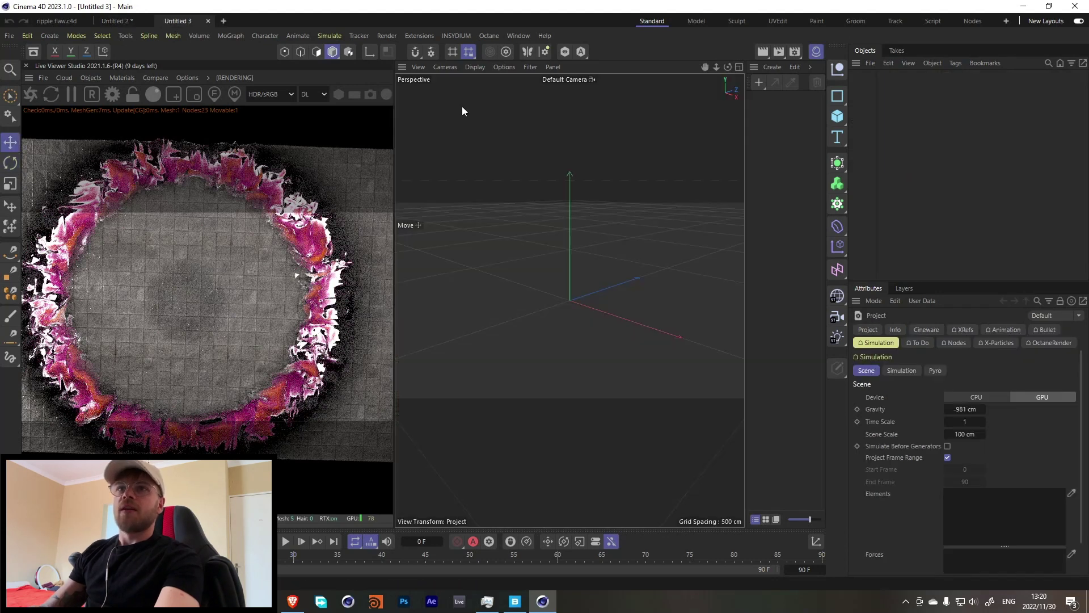
{"action": "left_click", "coordinate": [838, 116]}
{"action": "left_click", "coordinate": [957, 135]}
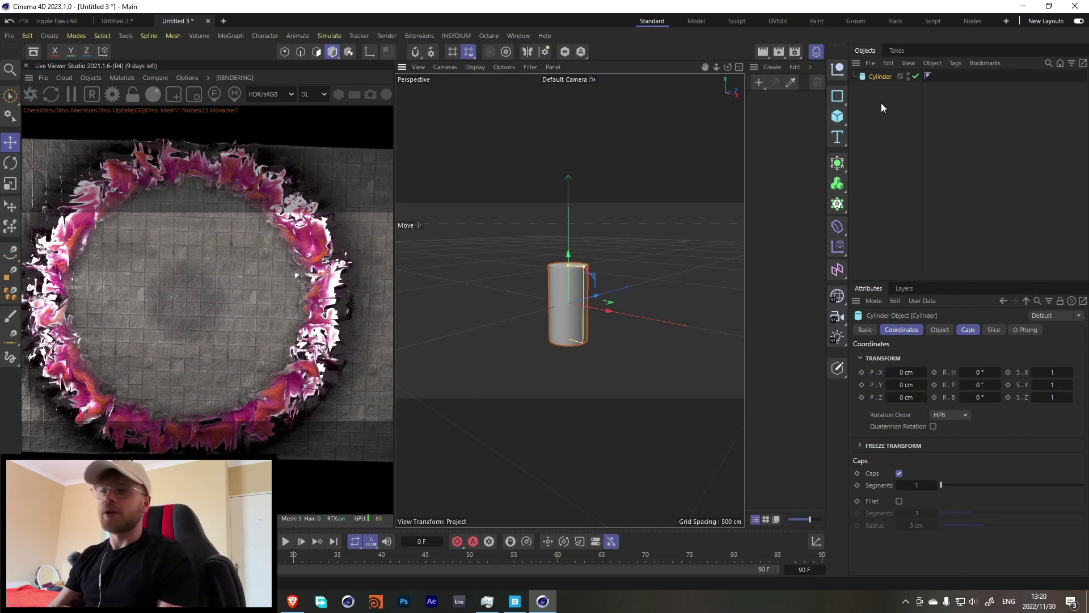
{"action": "right_click", "coordinate": [869, 76]}
{"action": "left_click", "coordinate": [859, 88]}
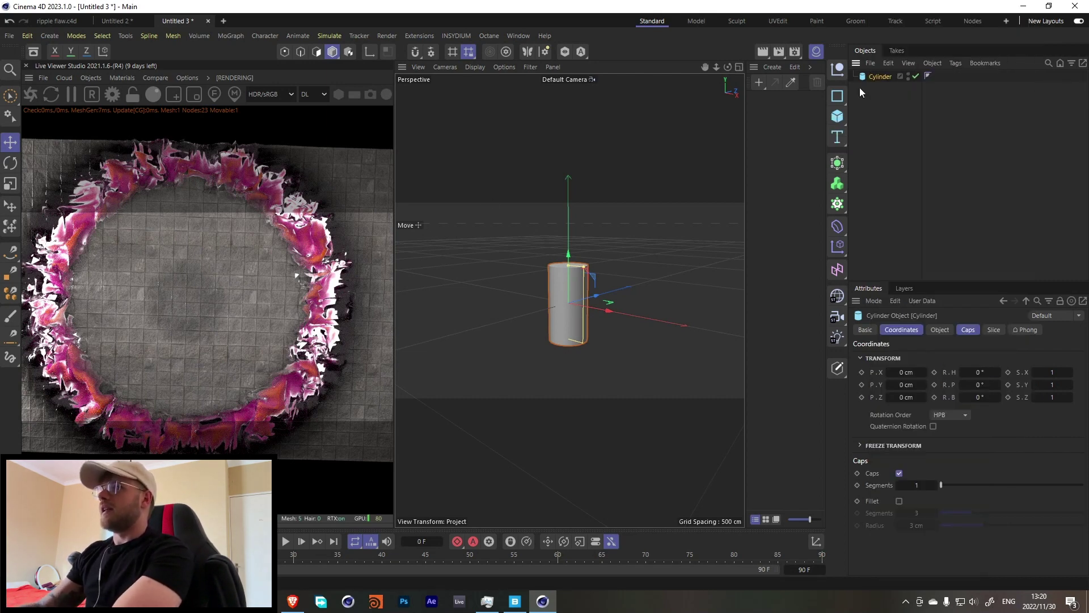
Display the mesh lines and give the Cylinder 33 height segments and 47 rotation segments
{"action": "key", "text": "n"}
{"action": "key", "text": "b"}
{"action": "scroll", "coordinate": [590, 288], "scroll_direction": "up", "scroll_amount": 5}
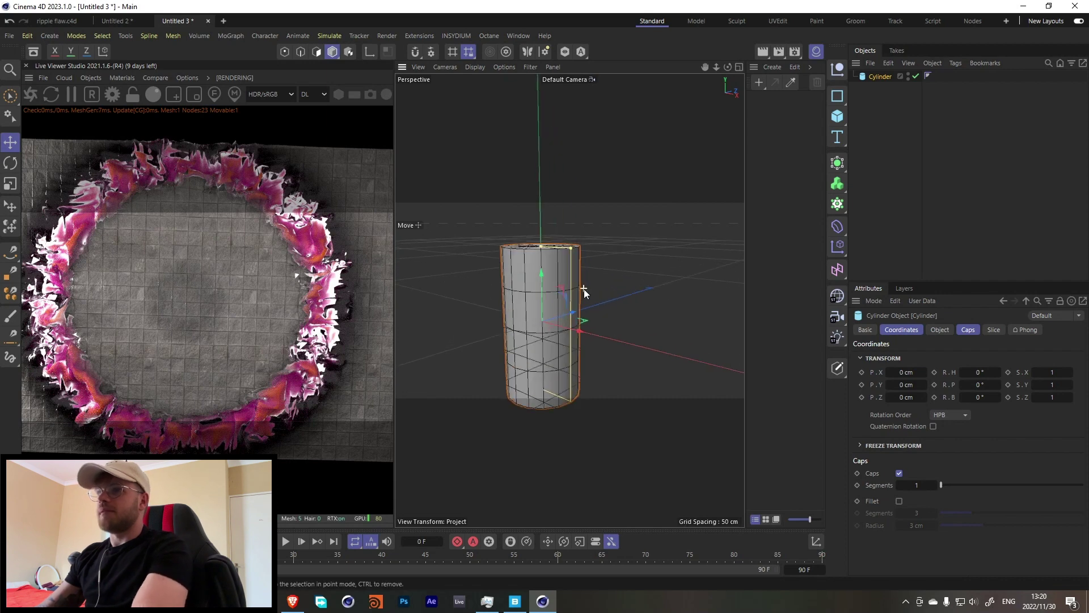
{"action": "left_click", "coordinate": [909, 84]}
{"action": "left_click", "coordinate": [882, 76]}
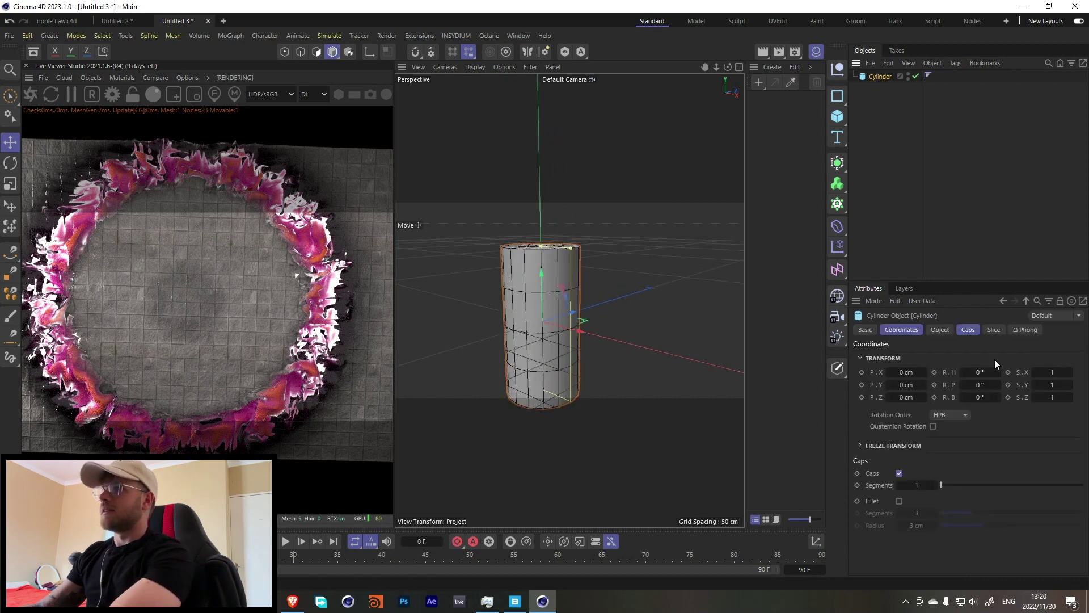
{"action": "left_click", "coordinate": [941, 329]}
{"action": "left_click_drag", "start_coordinate": [982, 381], "coordinate": [1019, 399]}
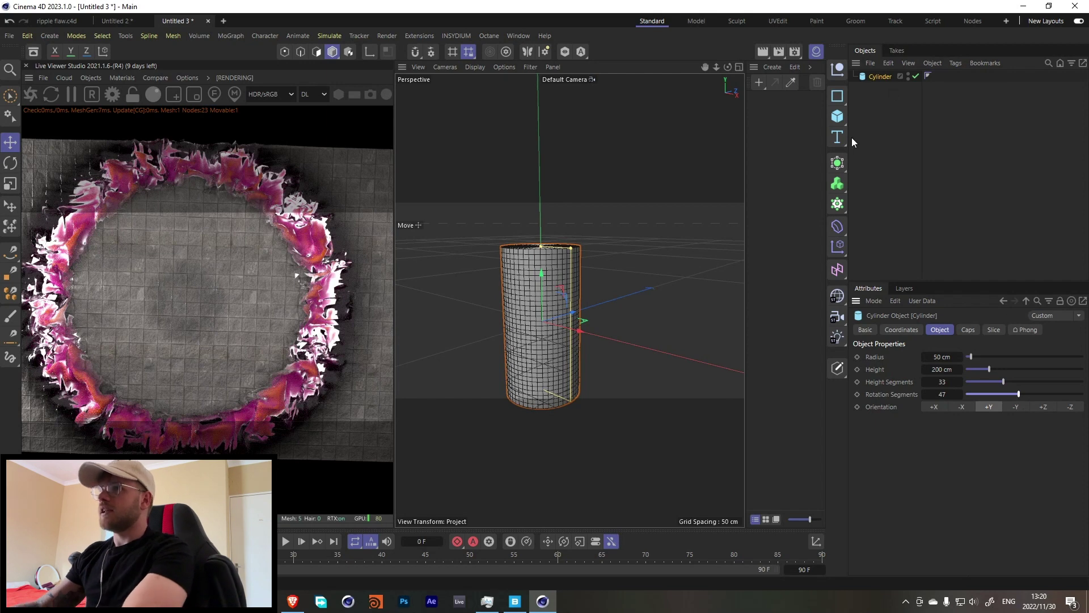
Add a Remesh generator and make the Cylinder its child
{"action": "left_click", "coordinate": [838, 163]}
{"action": "left_click", "coordinate": [897, 315]}
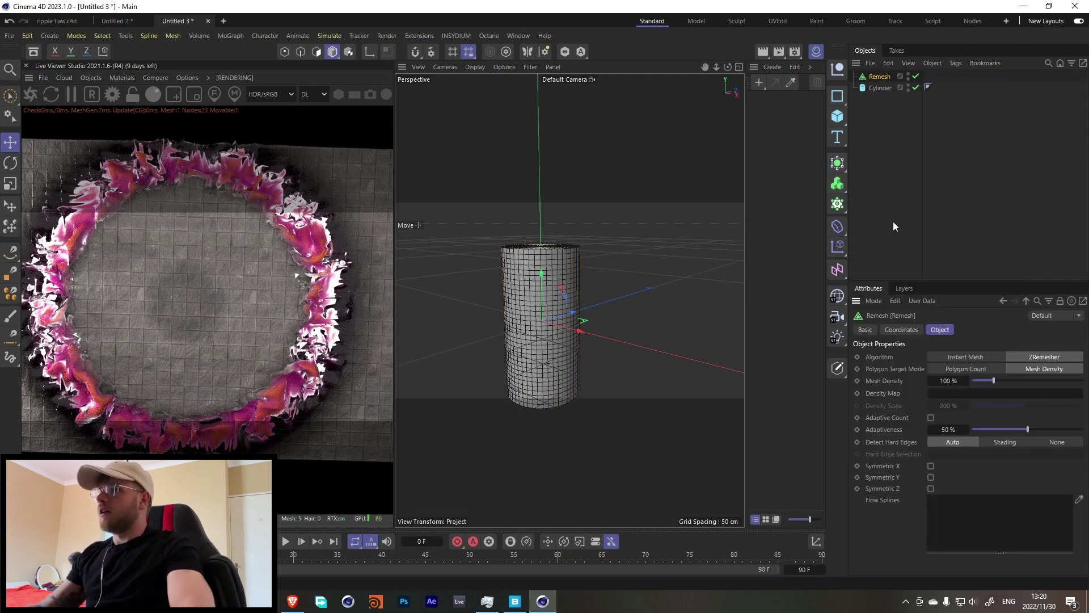
{"action": "left_click_drag", "start_coordinate": [883, 77], "coordinate": [885, 79]}
{"action": "left_click", "coordinate": [882, 78]}
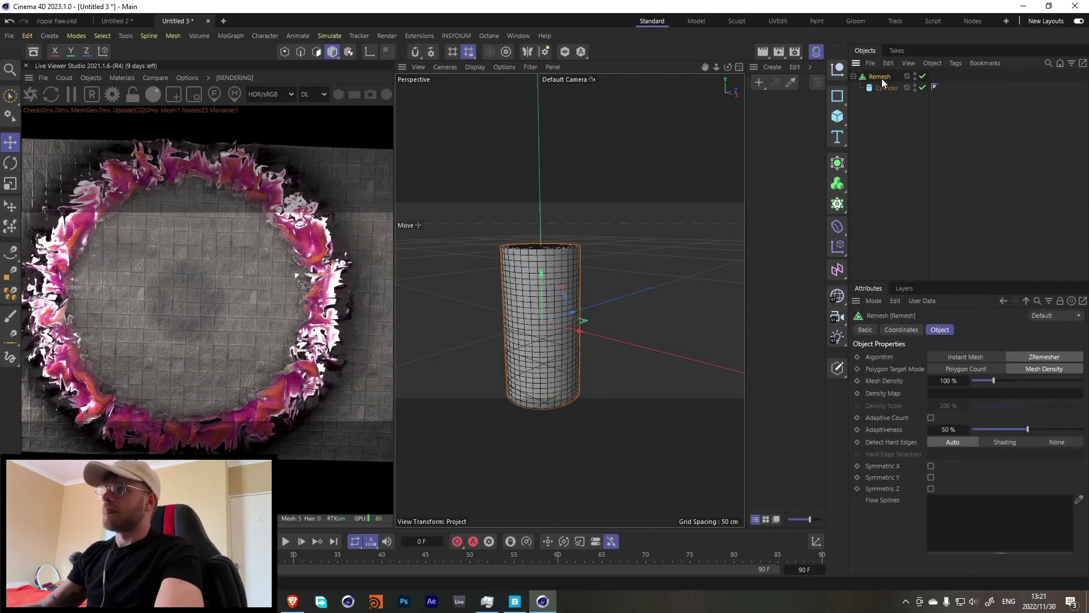
Add a Vertex Map tag to the Cylinder and disable the Remesh generator
{"action": "right_click", "coordinate": [891, 87]}
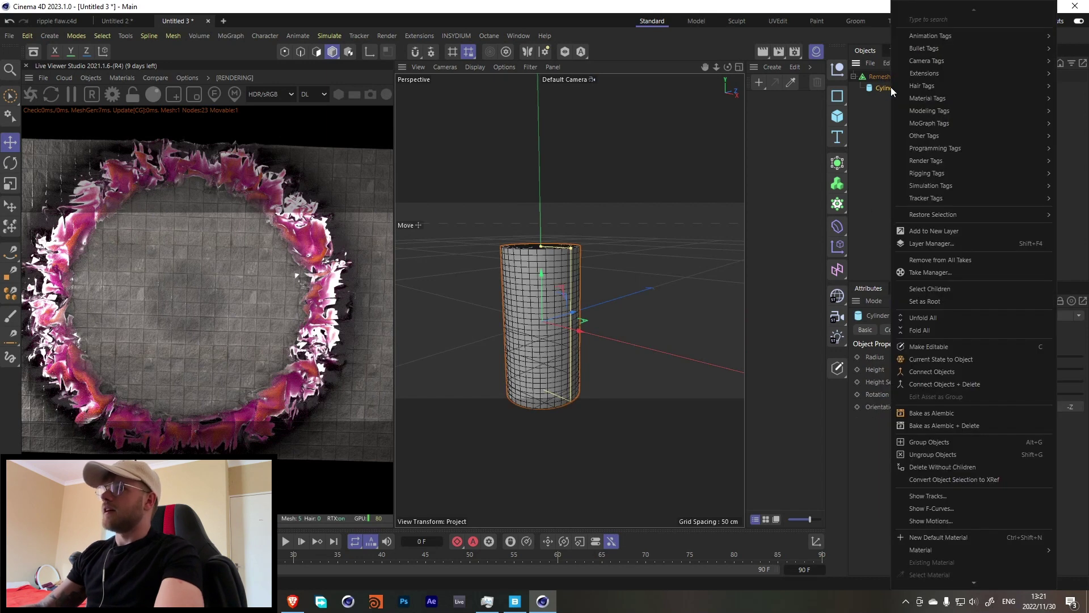
{"action": "type", "text": "vert"}
{"action": "mouse_move", "coordinate": [972, 44]}
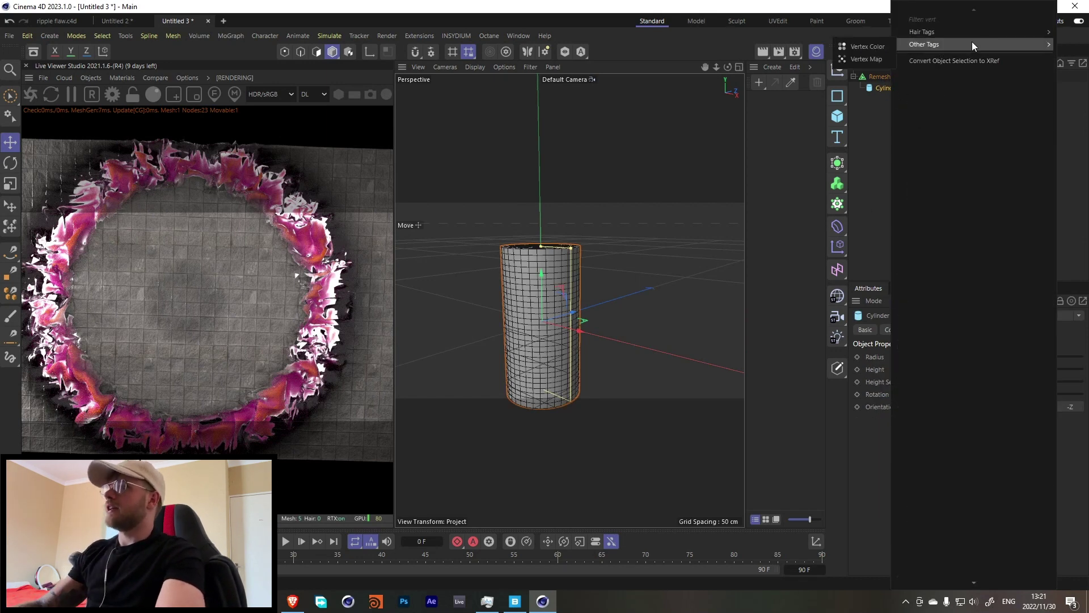
{"action": "left_click", "coordinate": [872, 60]}
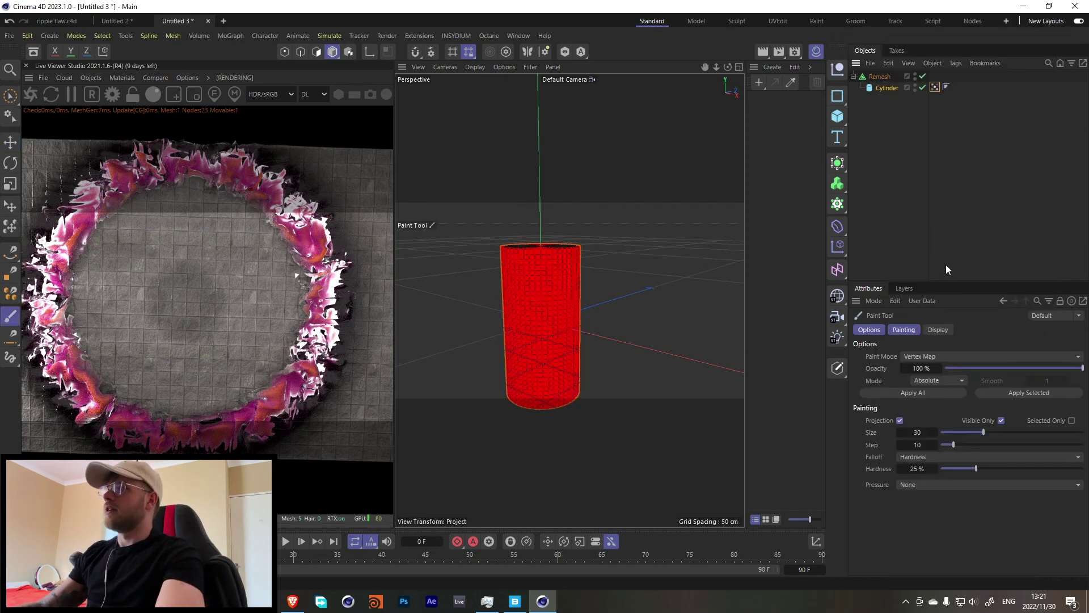
{"action": "left_click", "coordinate": [914, 128]}
{"action": "left_click", "coordinate": [923, 76]}
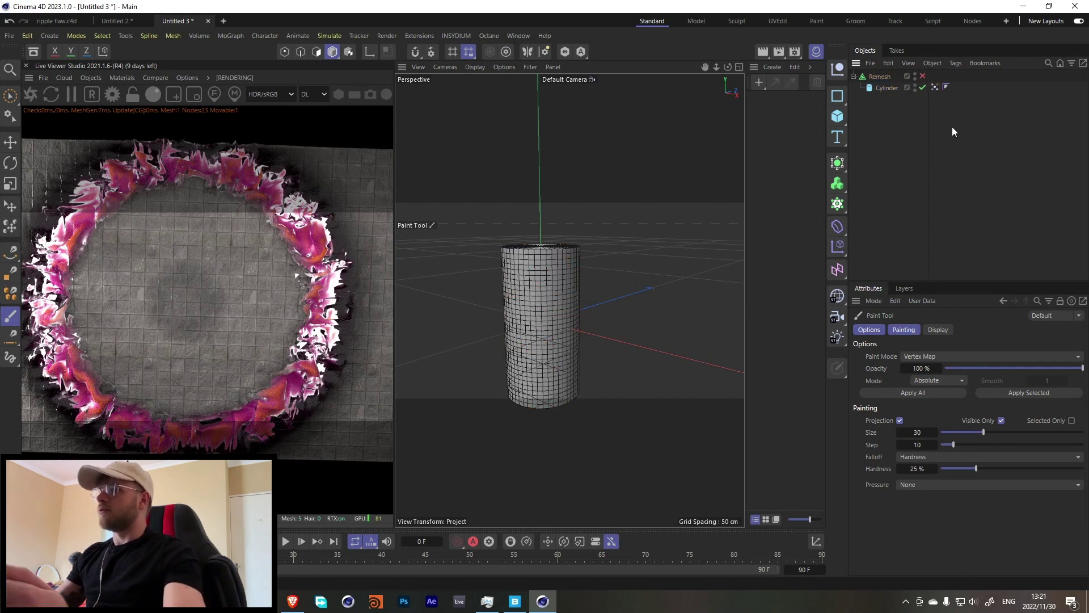
Add a Spherical Field to the vertex map, shrink it to about 25 cm and place it at the cylinder's lower right edge
{"action": "left_click", "coordinate": [936, 87]}
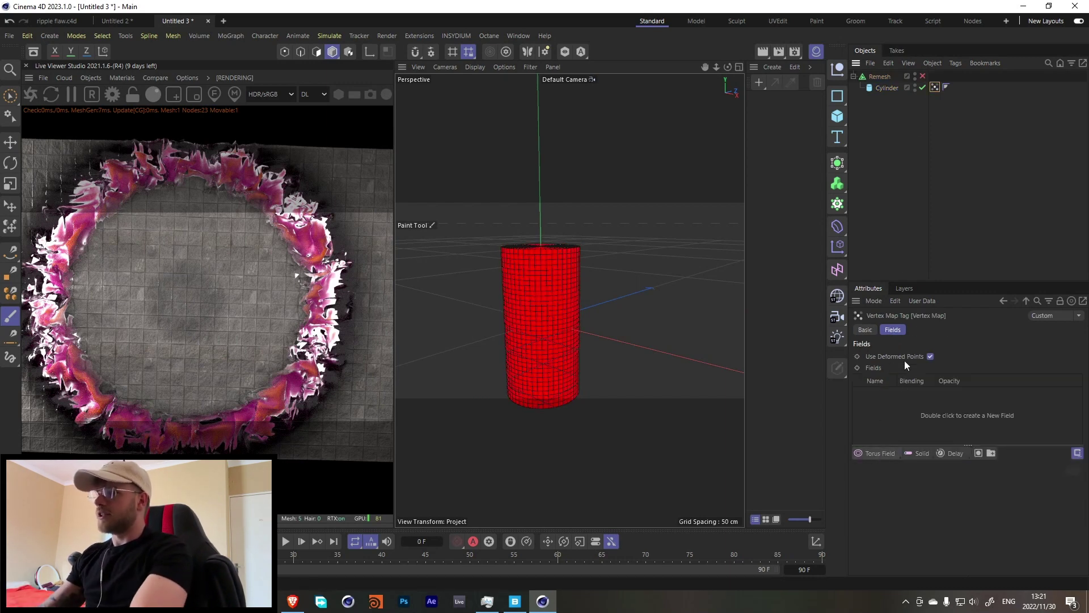
{"action": "left_click_drag", "start_coordinate": [874, 453], "coordinate": [964, 490]}
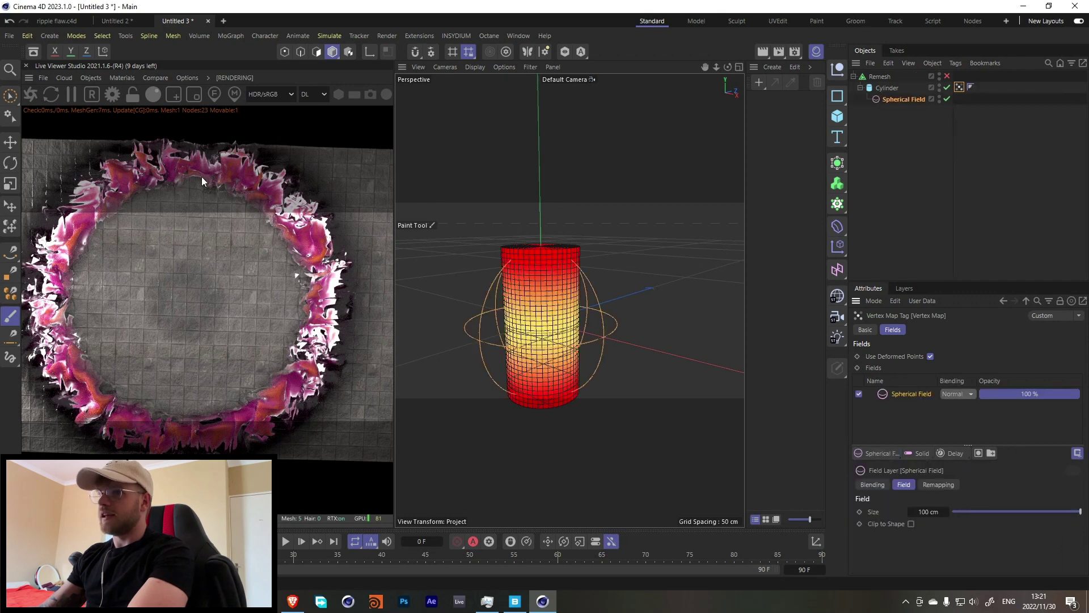
{"action": "left_click", "coordinate": [6, 100]}
{"action": "mouse_move", "coordinate": [594, 330]}
{"action": "left_mouse_down"}
{"action": "mouse_move", "coordinate": [554, 328]}
{"action": "mouse_move", "coordinate": [629, 347]}
{"action": "mouse_move", "coordinate": [614, 345]}
{"action": "left_mouse_up"}
{"action": "left_click_drag", "start_coordinate": [574, 307], "coordinate": [574, 363]}
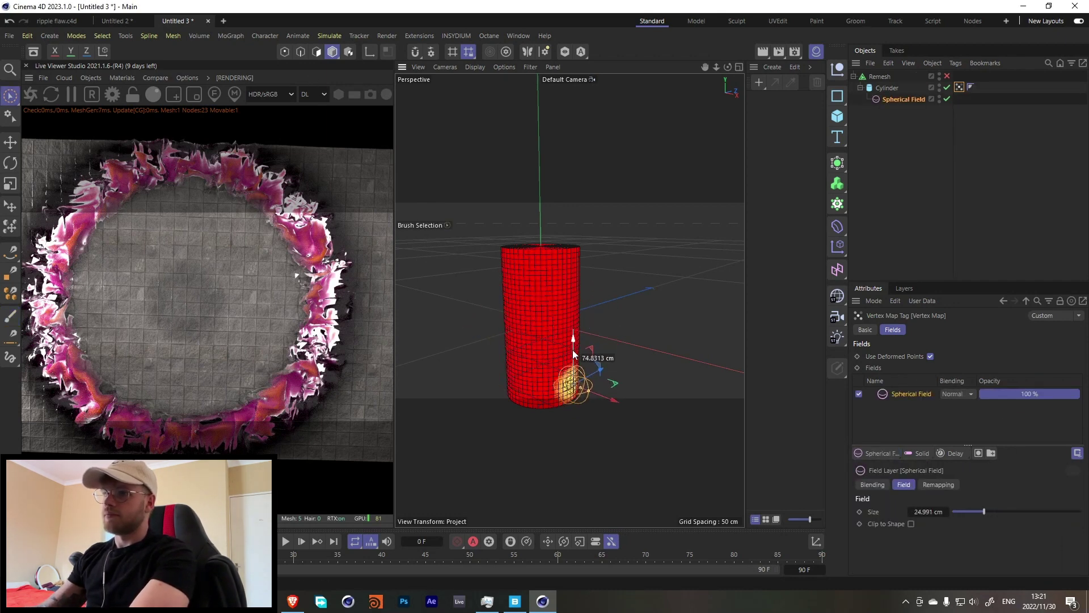
Add a Freeze layer in Grow mode beneath the Spherical Field and set the Spherical Field's blending to Max
{"action": "left_click", "coordinate": [956, 453]}
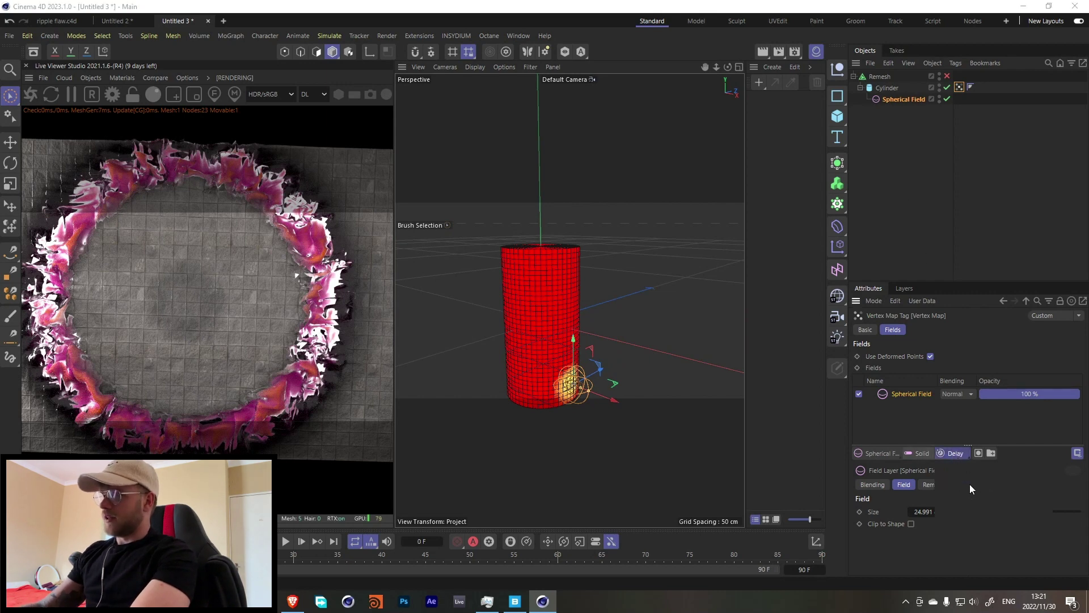
{"action": "left_click", "coordinate": [966, 545]}
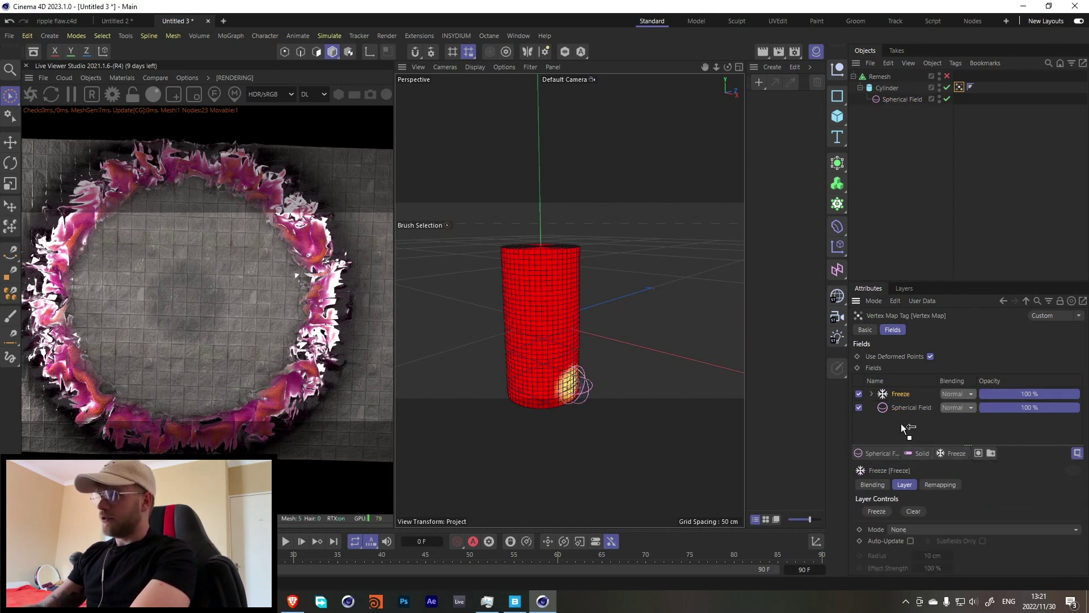
{"action": "left_click", "coordinate": [953, 393]}
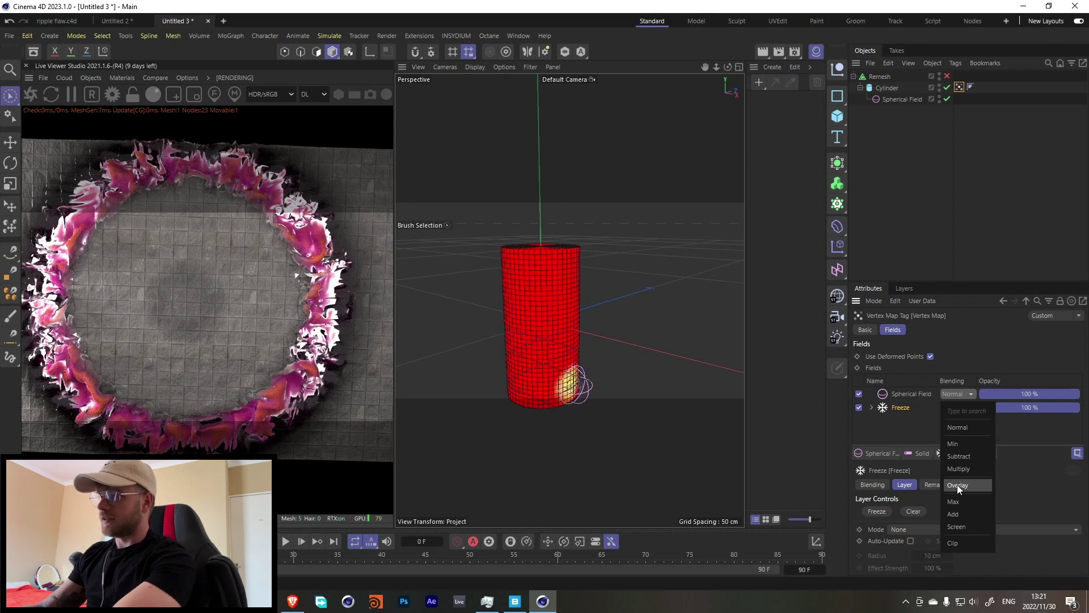
{"action": "left_click", "coordinate": [957, 502]}
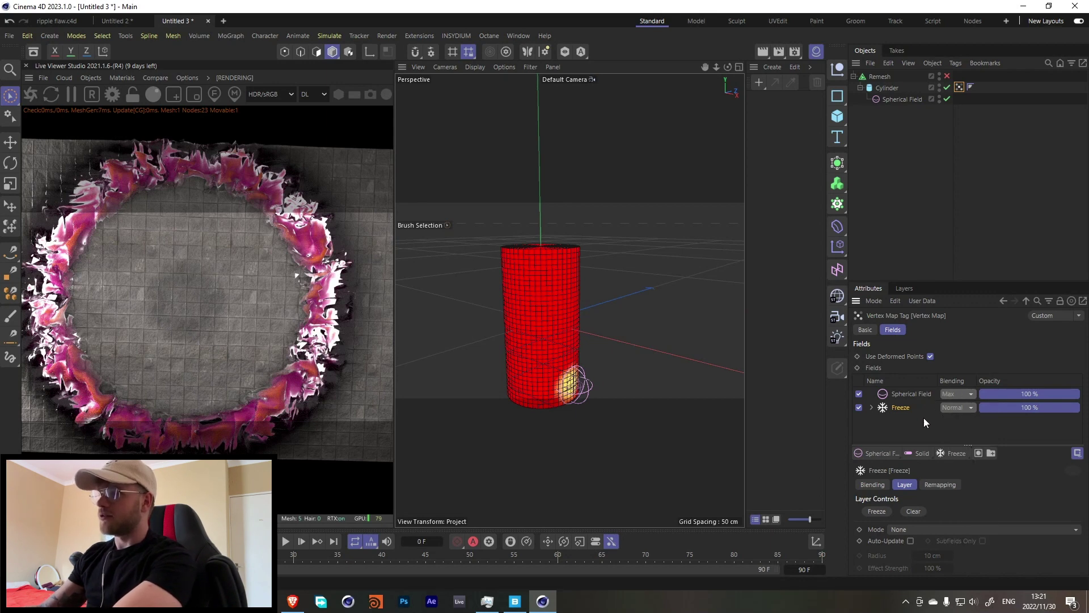
{"action": "left_click", "coordinate": [928, 527]}
{"action": "left_click", "coordinate": [917, 513]}
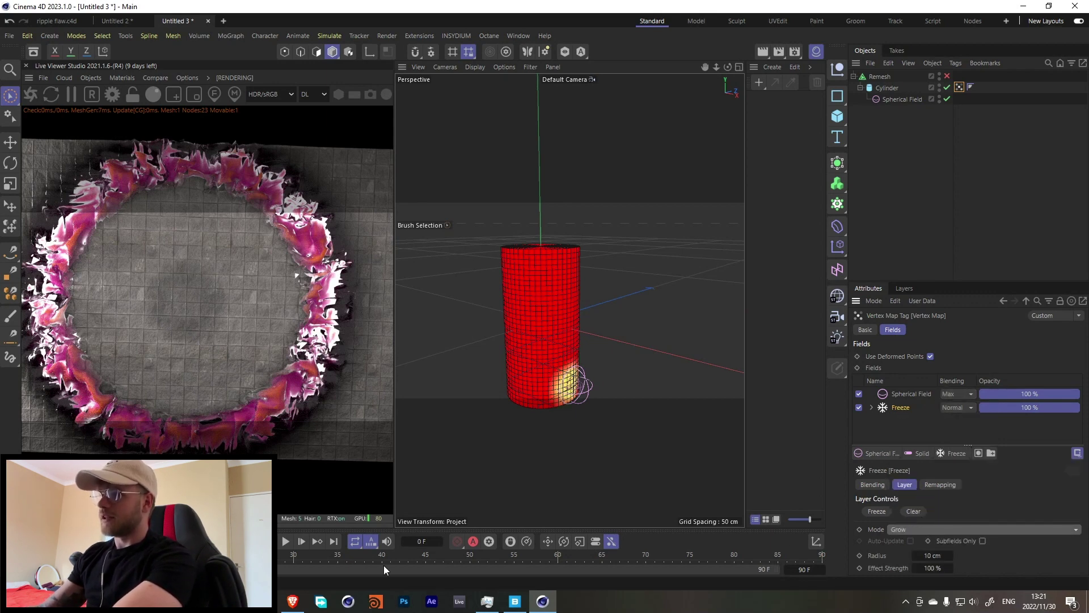
Play the vertex map's growth and set the Freeze radius to 7 cm
{"action": "left_click", "coordinate": [284, 543]}
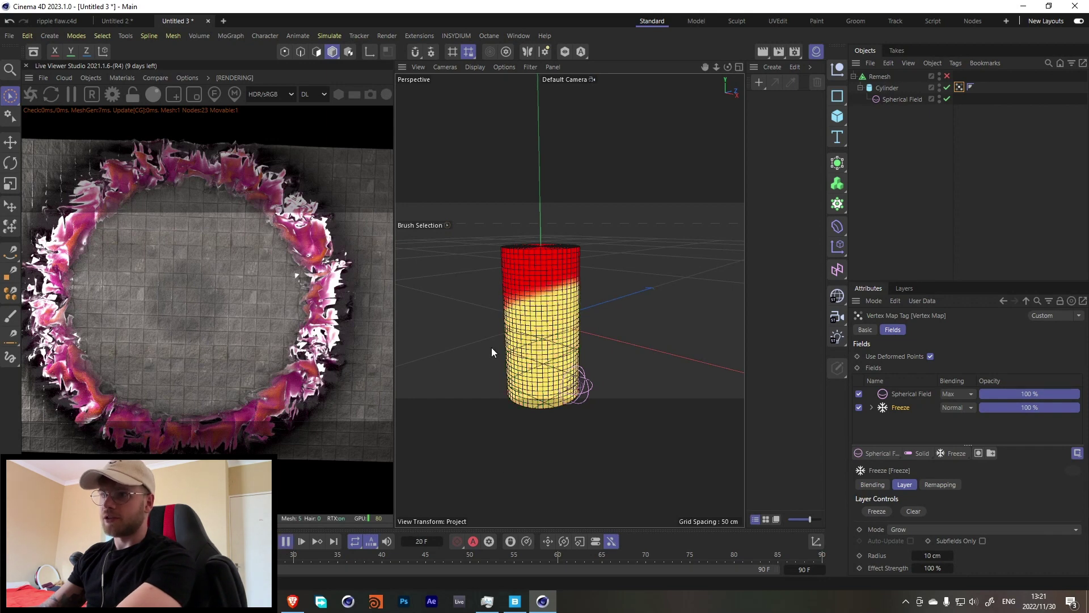
{"action": "left_click_drag", "start_coordinate": [934, 559], "coordinate": [962, 567]}
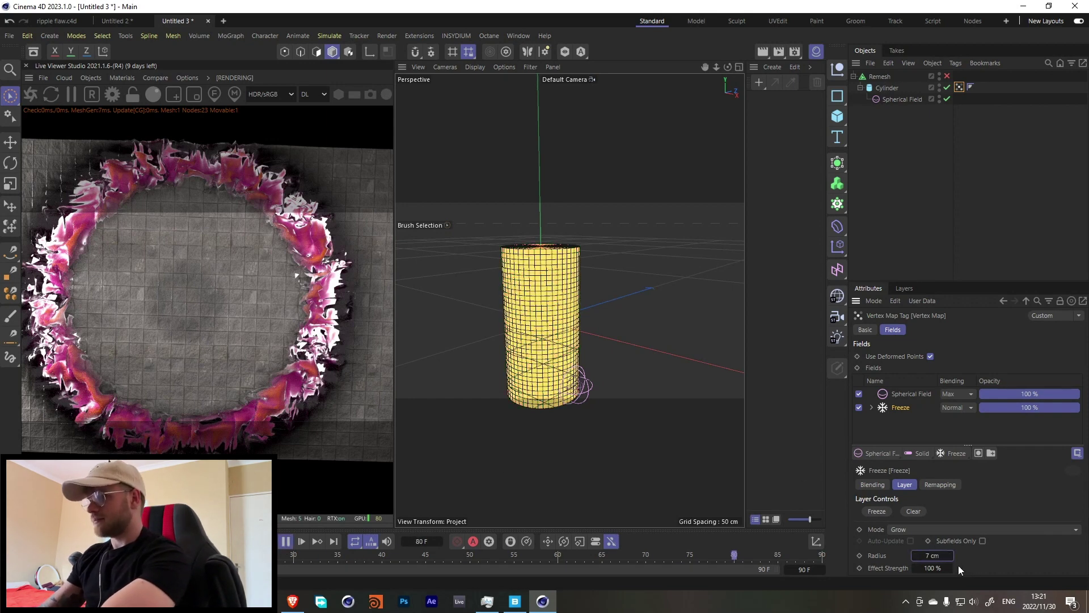
{"action": "left_click", "coordinate": [286, 543]}
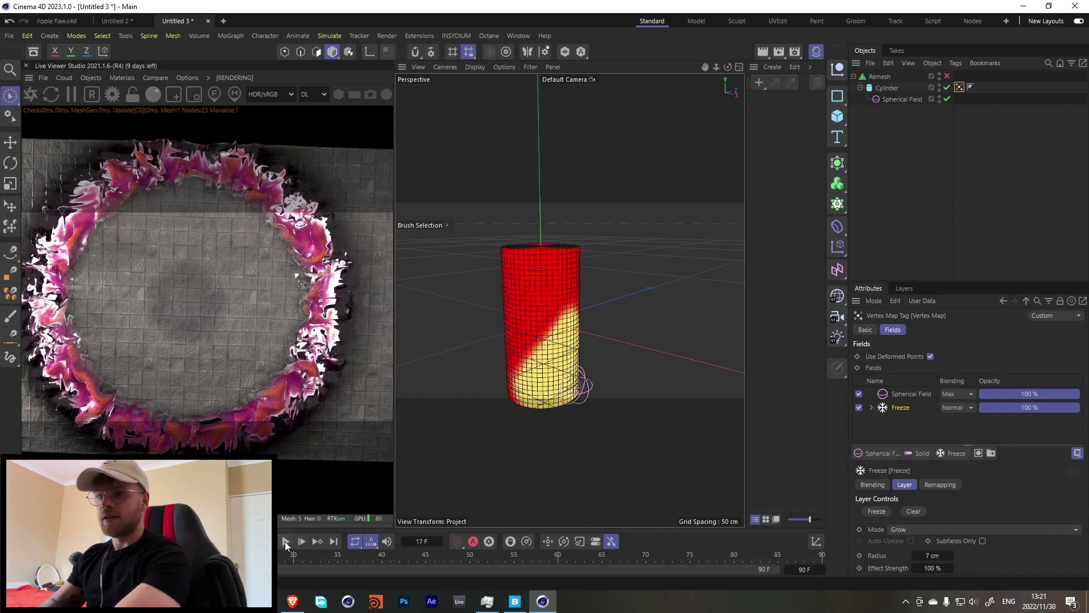
Add a Delay layer on top of the vertex map's fields, set its mode to Spring and play the result
{"action": "left_click", "coordinate": [958, 453]}
{"action": "left_click", "coordinate": [963, 522]}
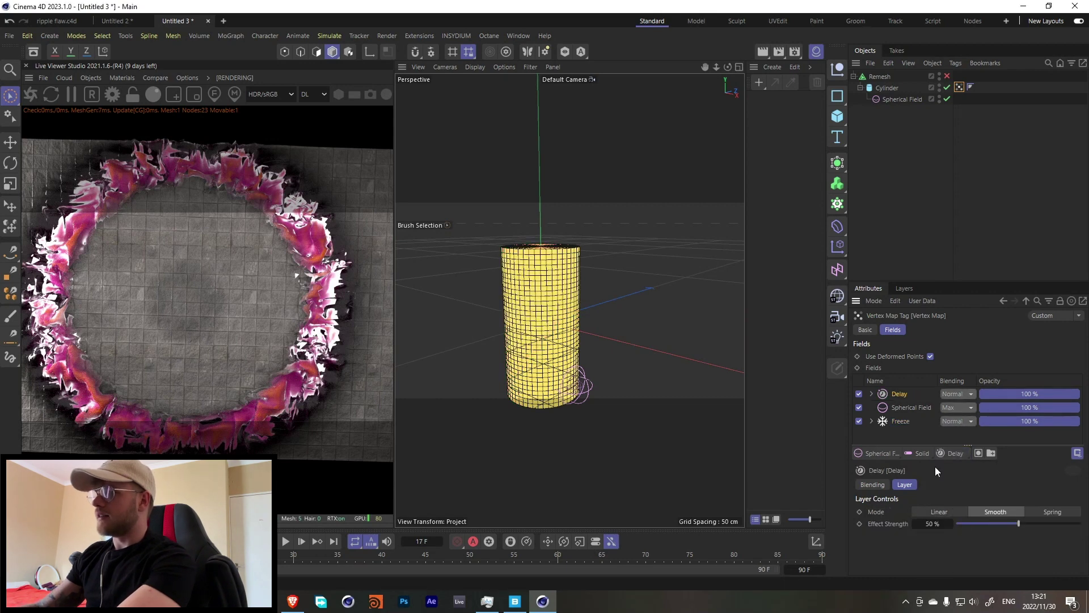
{"action": "left_click", "coordinate": [1050, 514]}
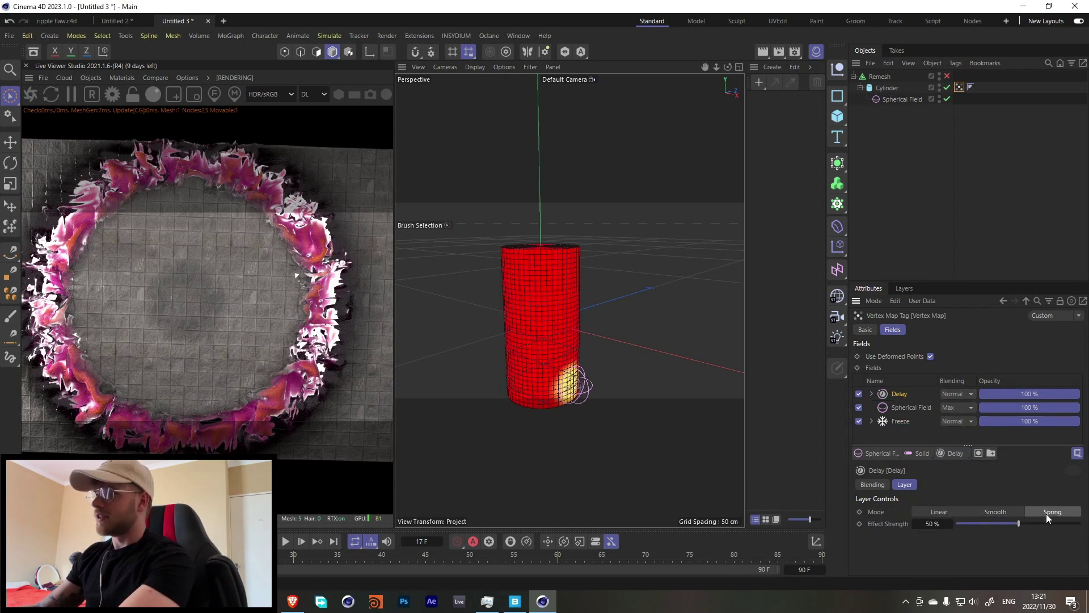
{"action": "left_click", "coordinate": [285, 542]}
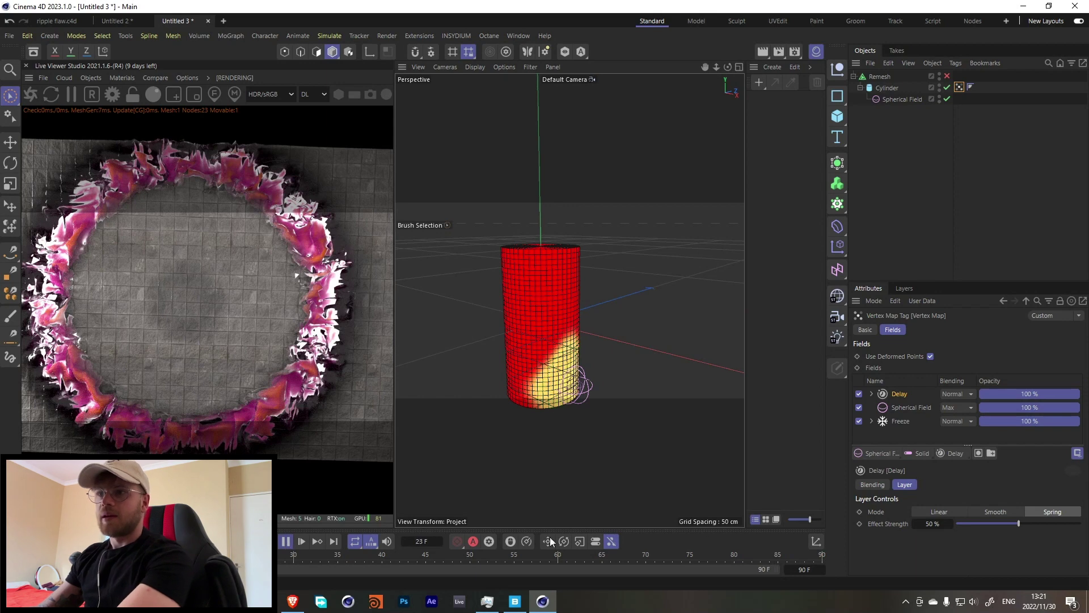
{"action": "key", "text": "space"}
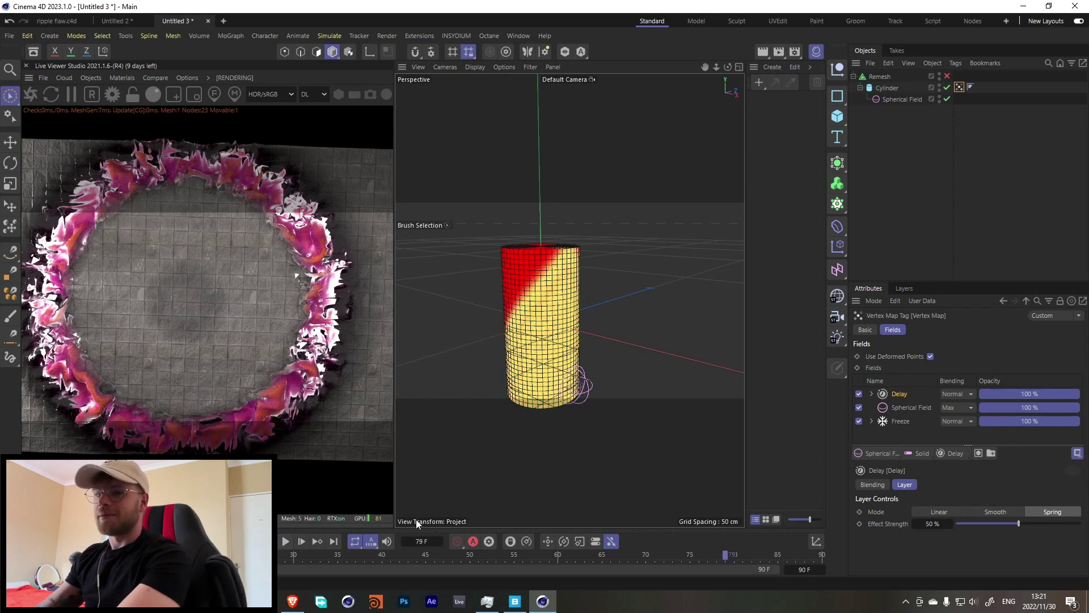
Set the Delay layer's blending to Subtract and preview the moving ring in playback
{"action": "left_click", "coordinate": [953, 394]}
{"action": "left_click", "coordinate": [950, 460]}
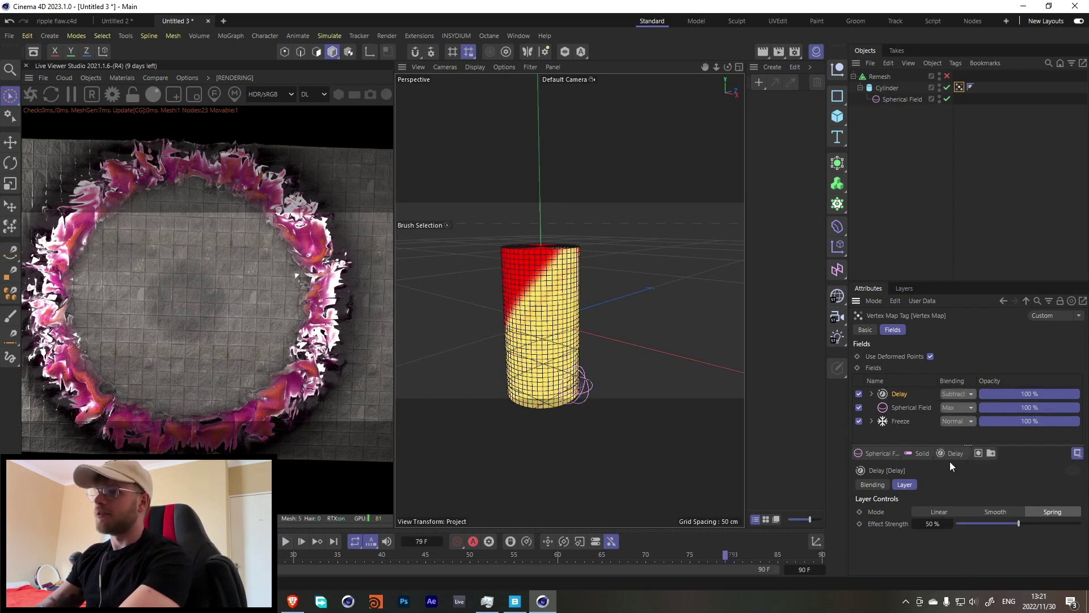
{"action": "left_click", "coordinate": [285, 541]}
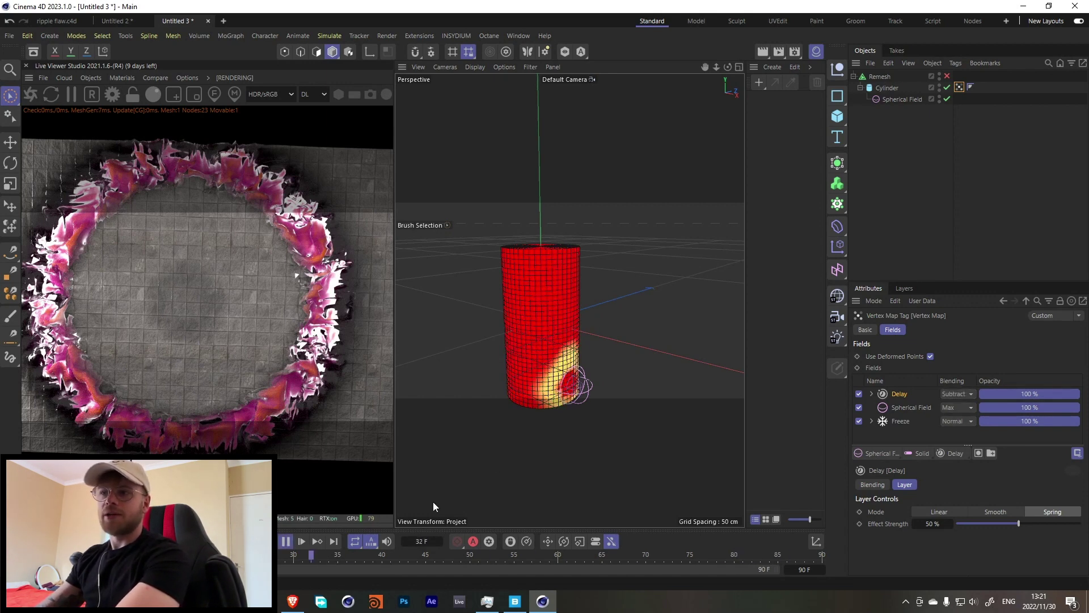
{"action": "left_click", "coordinate": [285, 541]}
Set the vertex map's Freeze radius to 10 cm and replay the growth
{"action": "left_click", "coordinate": [962, 112]}
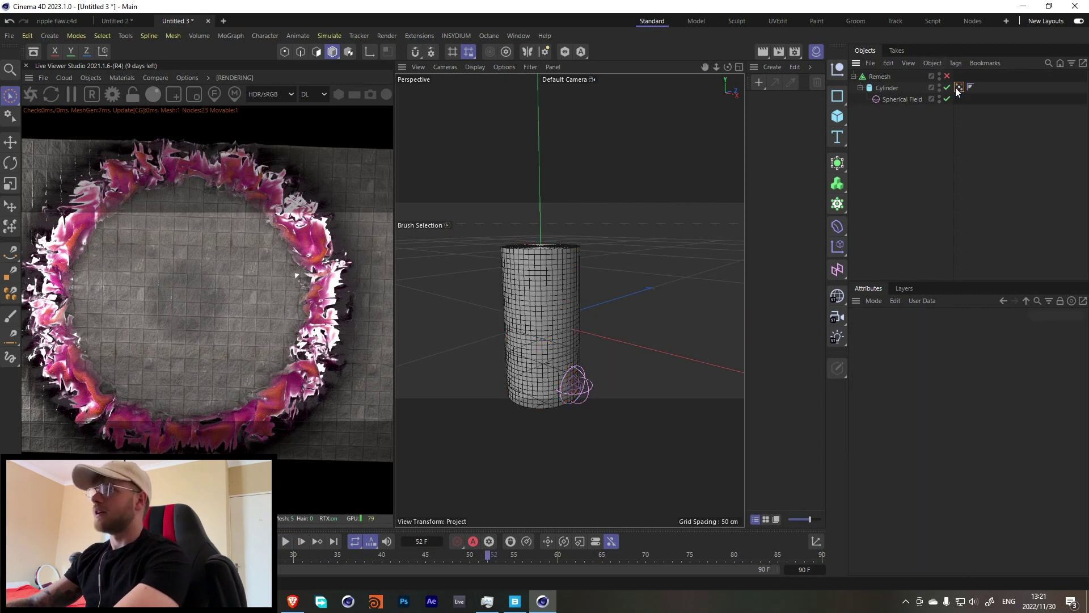
{"action": "left_click", "coordinate": [959, 87]}
{"action": "left_click", "coordinate": [899, 421]}
{"action": "double_click", "coordinate": [942, 557]}
{"action": "type", "text": "10"}
{"action": "key", "text": "Return"}
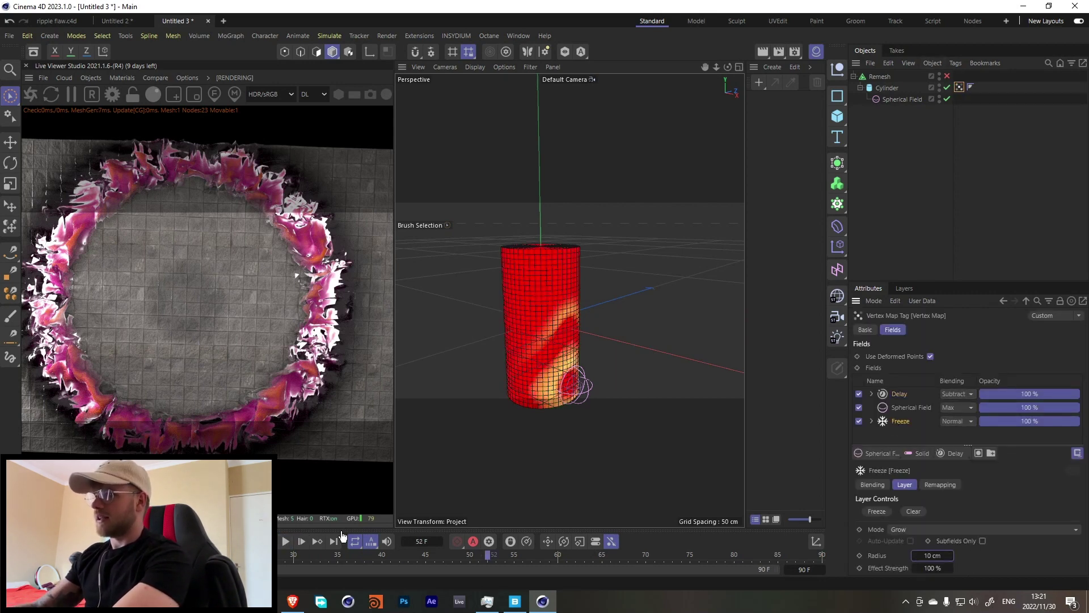
{"action": "left_click", "coordinate": [286, 542]}
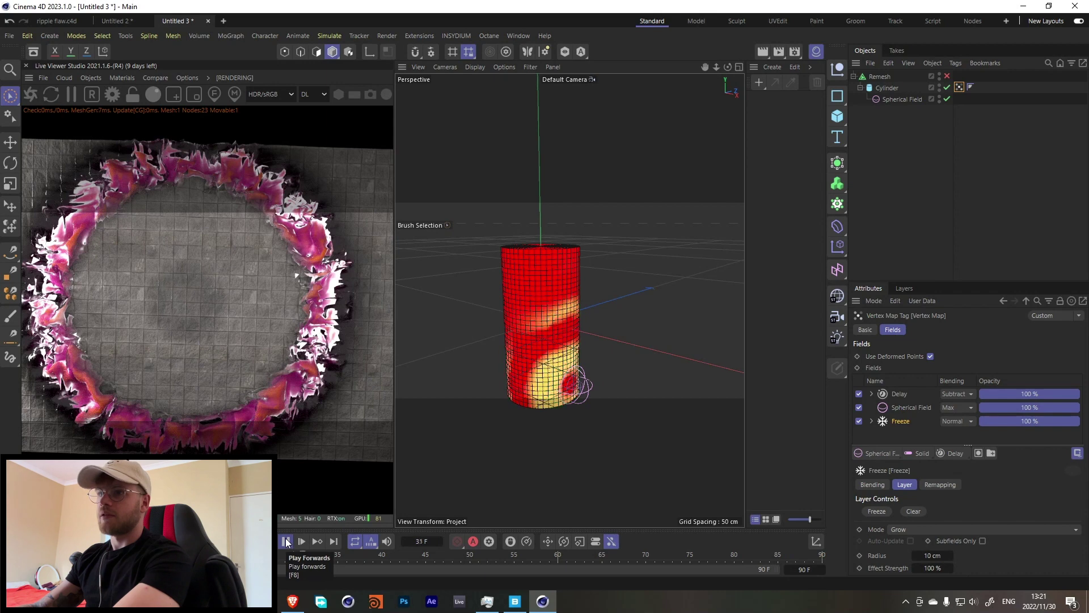
Raise the Delay layer's effect strength to 68% during playback, then stop the playback
{"action": "left_click", "coordinate": [907, 395]}
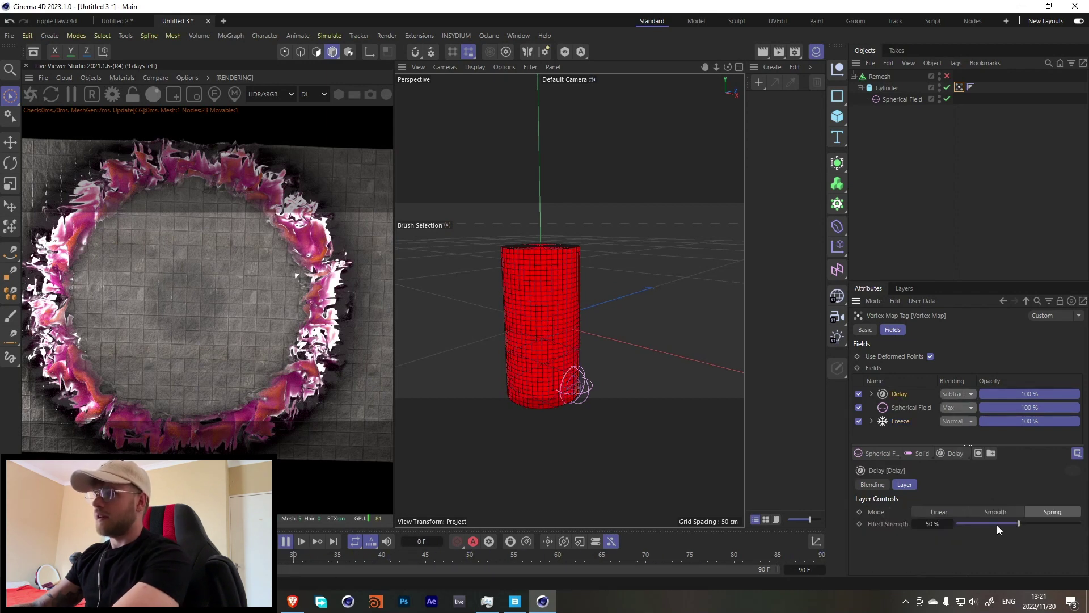
{"action": "left_click_drag", "start_coordinate": [993, 521], "coordinate": [1043, 526]}
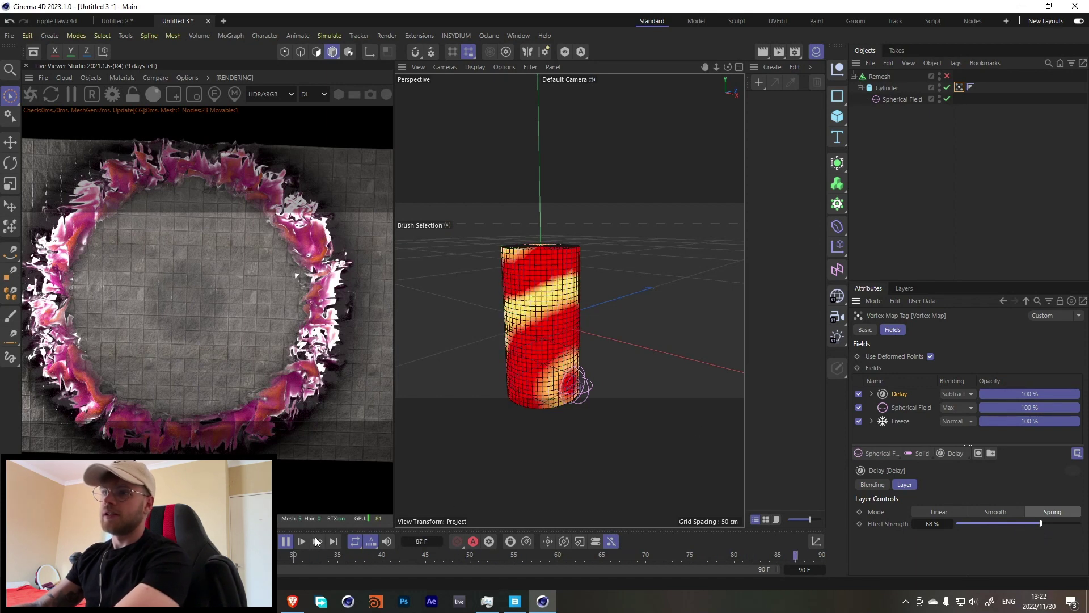
{"action": "left_click", "coordinate": [287, 542]}
Add a Cloth tag to the Cylinder, mixing animation with force at strength 100 and using the Vertex Map as its force map
{"action": "right_click", "coordinate": [881, 94]}
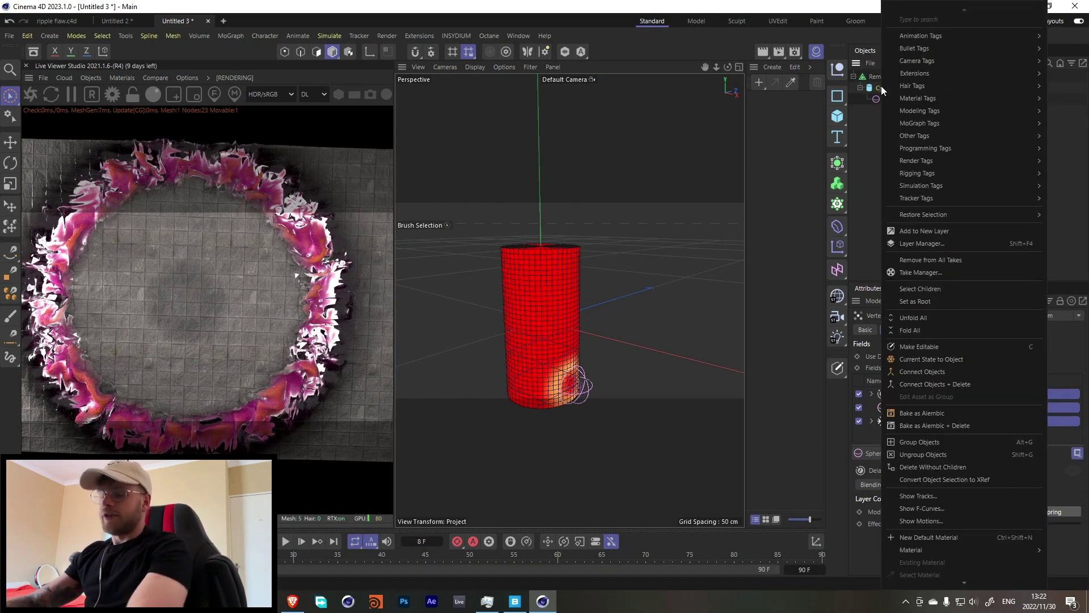
{"action": "left_click", "coordinate": [868, 187]}
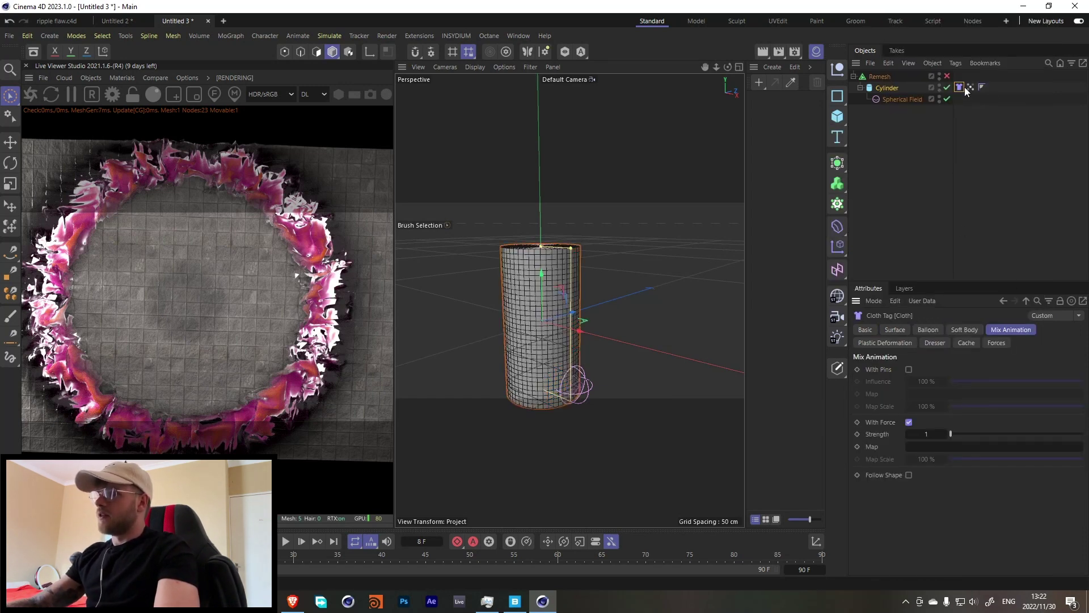
{"action": "left_click_drag", "start_coordinate": [950, 435], "coordinate": [1081, 413]}
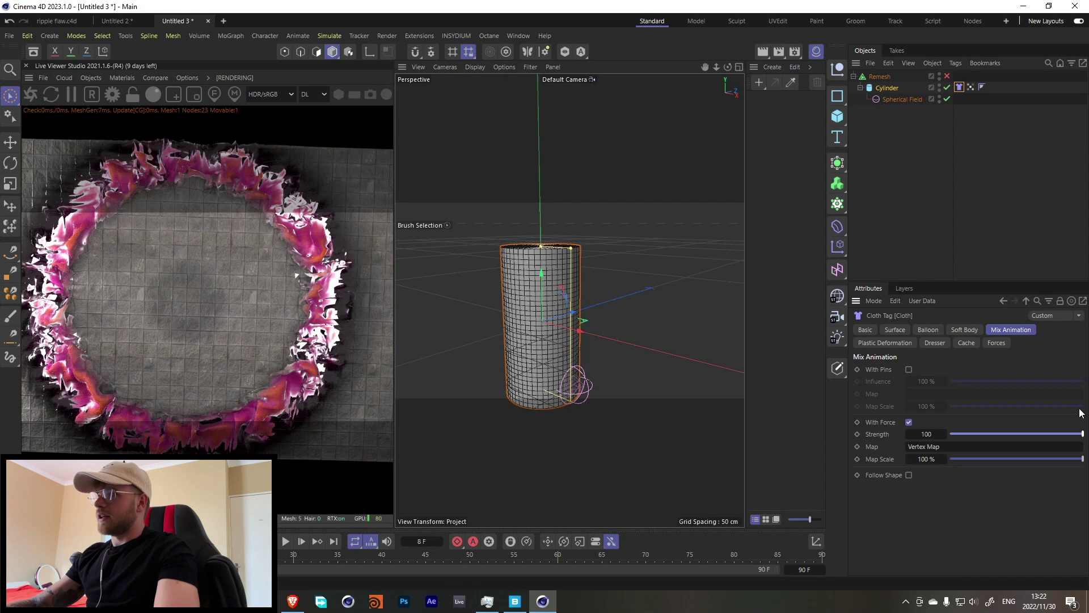
Use the Vertex Map as the cloth's Target Length map, set the target length to 150% and preview the simulation
{"action": "left_click", "coordinate": [897, 332]}
{"action": "key", "text": "0"}
{"action": "mouse_move", "coordinate": [970, 87]}
{"action": "left_mouse_down"}
{"action": "mouse_move", "coordinate": [979, 128]}
{"action": "mouse_move", "coordinate": [966, 101]}
{"action": "mouse_move", "coordinate": [986, 90]}
{"action": "left_mouse_up"}
{"action": "left_click", "coordinate": [962, 86]}
{"action": "left_click", "coordinate": [972, 99]}
{"action": "left_click", "coordinate": [963, 88]}
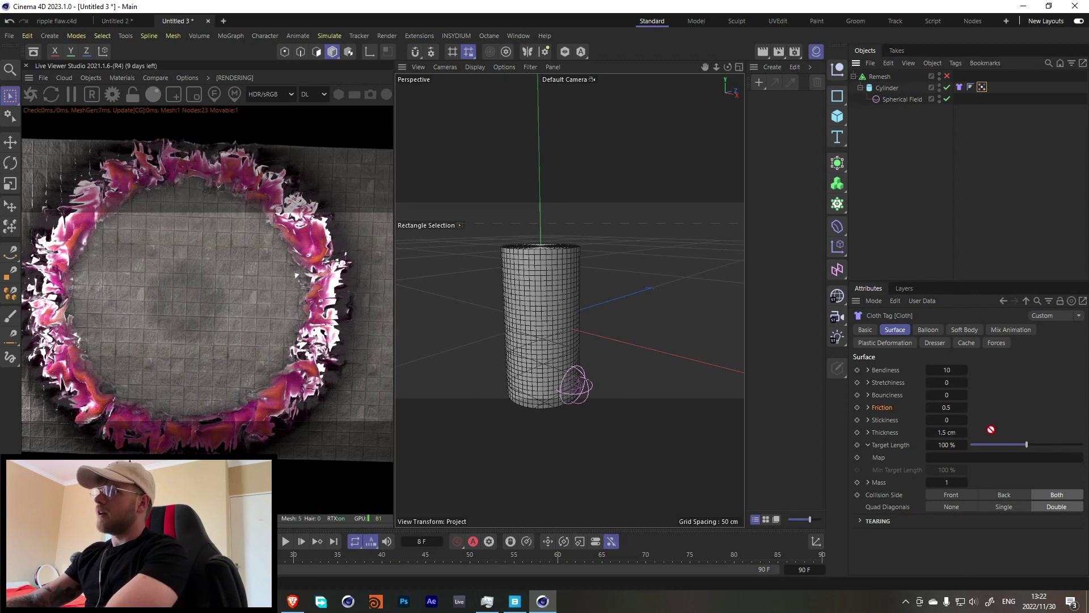
{"action": "left_click_drag", "start_coordinate": [991, 430], "coordinate": [957, 459]}
{"action": "double_click", "coordinate": [944, 445]}
{"action": "type", "text": "150"}
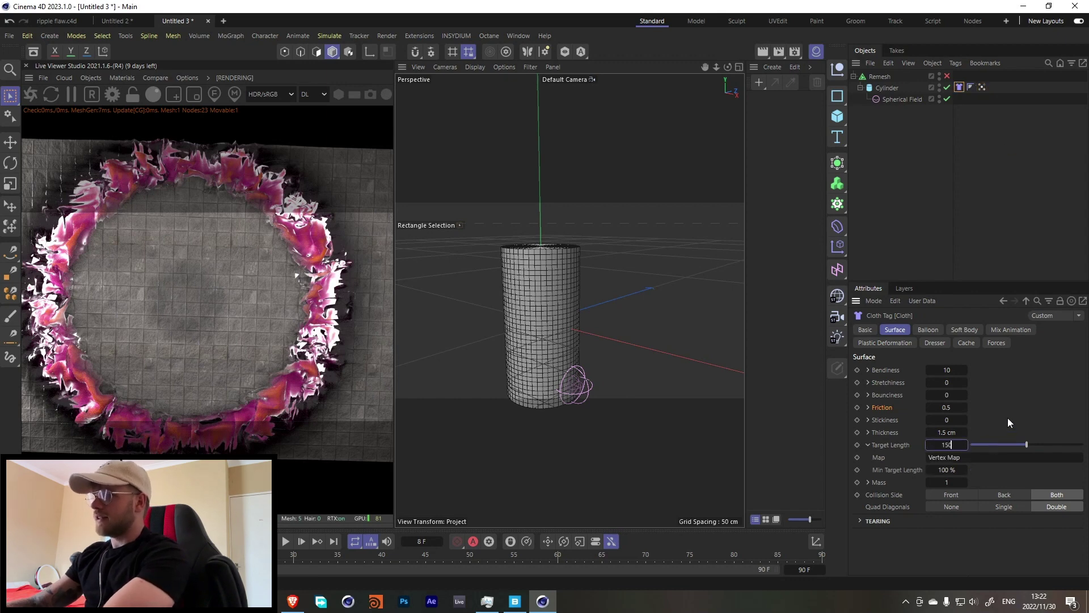
{"action": "key", "text": "Return"}
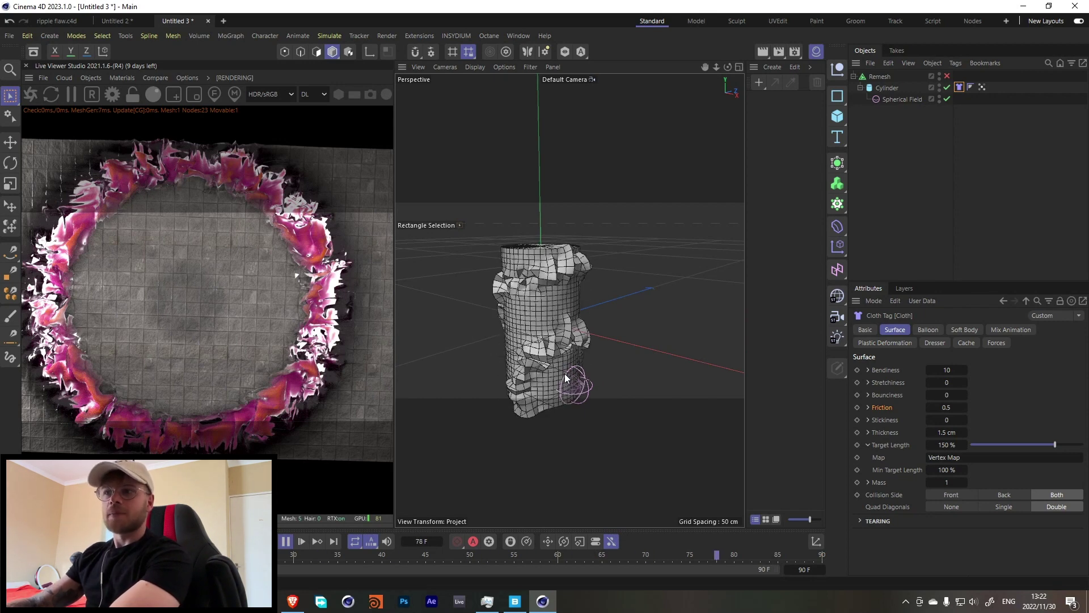
{"action": "left_click", "coordinate": [289, 547]}
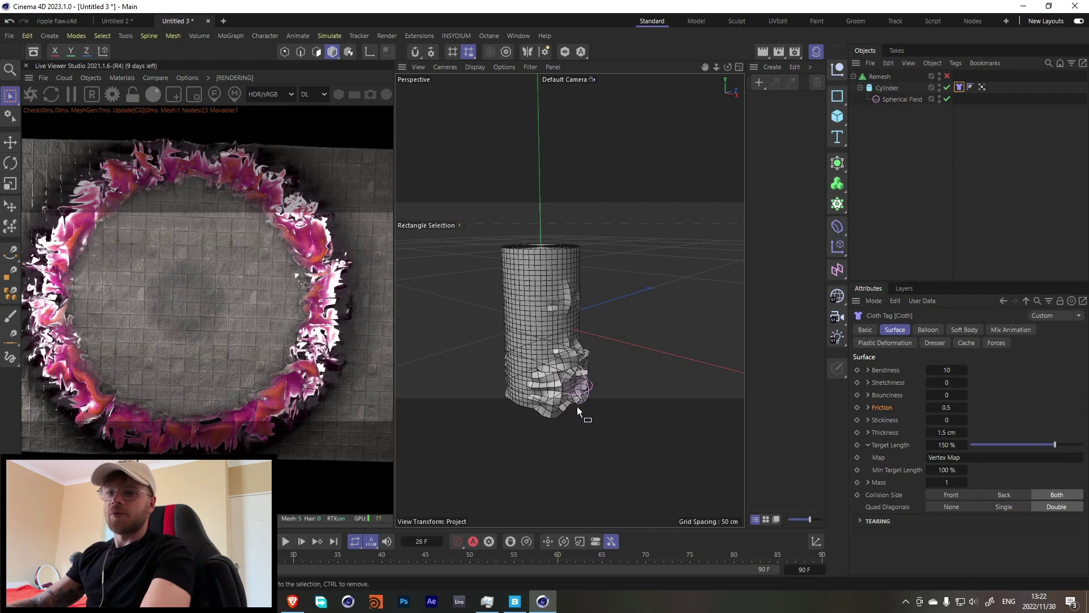